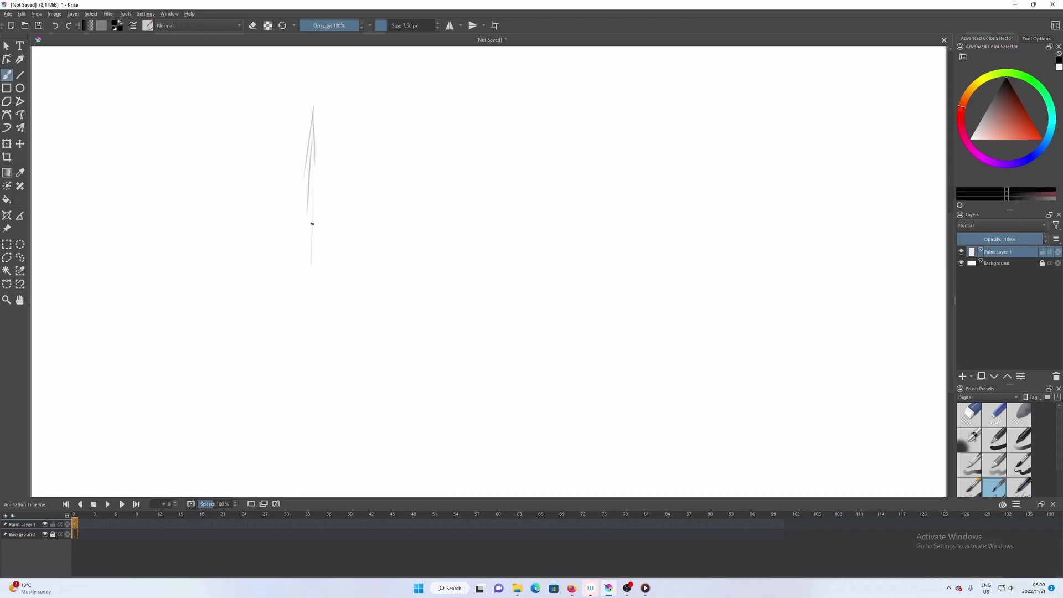
- Block in the top edge and right side of the head with long, light construction strokes
drag(319, 111, 395, 126)
mouse_move(321, 105)
mouse_down()
mouse_move(461, 100)
mouse_move(494, 176)
mouse_up()
drag(501, 123, 493, 248)
drag(513, 165, 512, 199)
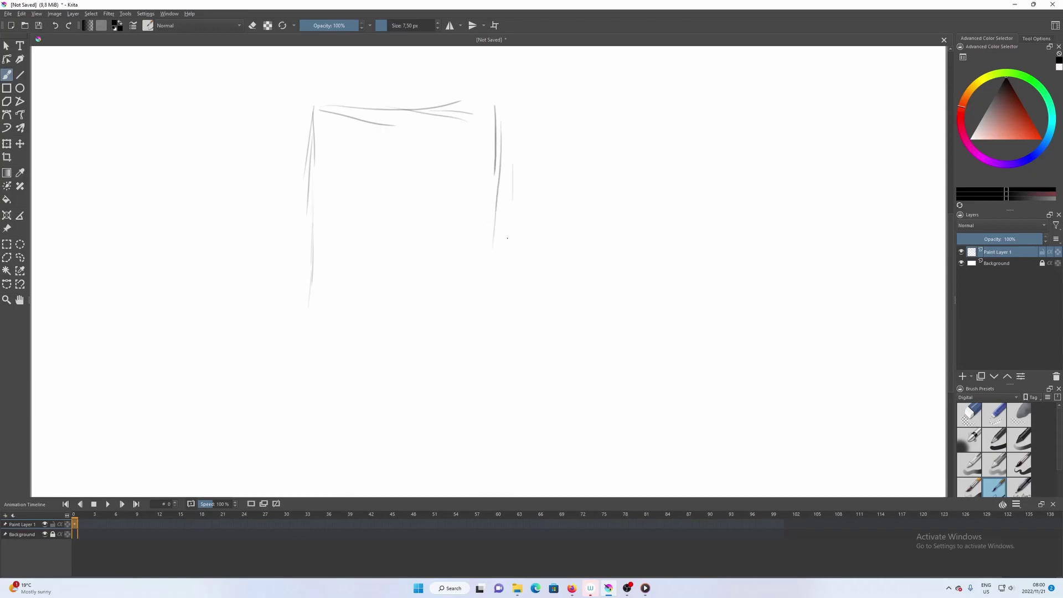
drag(508, 114, 506, 259)
drag(509, 153, 504, 315)
drag(507, 227, 505, 312)
- Set the brush to 70% opacity and 5 px, and sketch the curved hairline and the crown's arc
key(i)
key(i)
key(i)
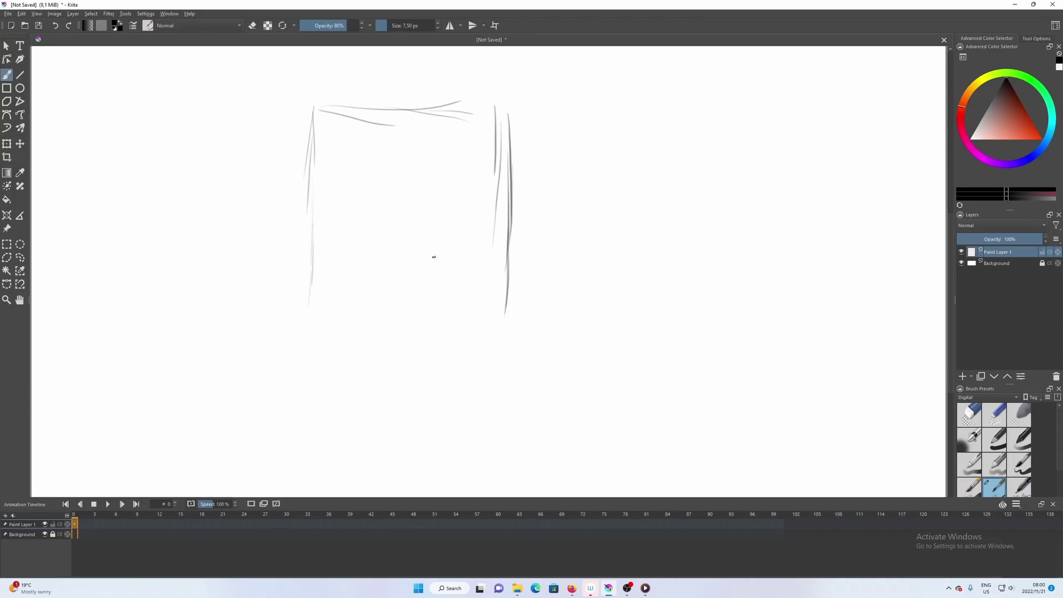
key(bracketleft)
mouse_move(346, 133)
mouse_down()
mouse_move(383, 158)
mouse_move(456, 150)
mouse_move(444, 147)
mouse_move(461, 136)
mouse_up()
drag(463, 139, 403, 165)
drag(346, 133, 375, 156)
mouse_move(396, 83)
mouse_down()
mouse_move(445, 87)
mouse_move(419, 74)
mouse_up()
- Sketch the left temple line and the outer contour of the hair from the left side up to the crown
mouse_move(339, 92)
mouse_down()
mouse_move(380, 76)
mouse_move(329, 101)
mouse_move(327, 157)
mouse_up()
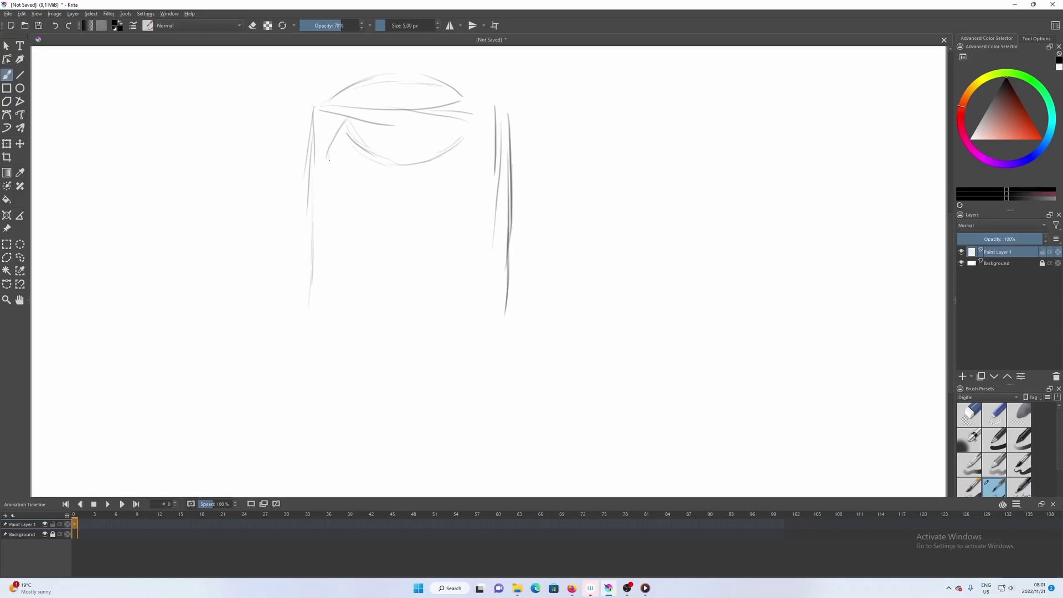
drag(340, 127, 312, 218)
mouse_move(303, 207)
mouse_down()
mouse_move(302, 118)
mouse_move(289, 142)
mouse_move(298, 208)
mouse_up()
mouse_move(287, 150)
mouse_down()
mouse_move(302, 208)
mouse_move(293, 136)
mouse_move(294, 161)
mouse_move(304, 115)
mouse_move(295, 134)
mouse_move(316, 99)
mouse_move(353, 88)
mouse_move(364, 72)
mouse_move(407, 71)
mouse_up()
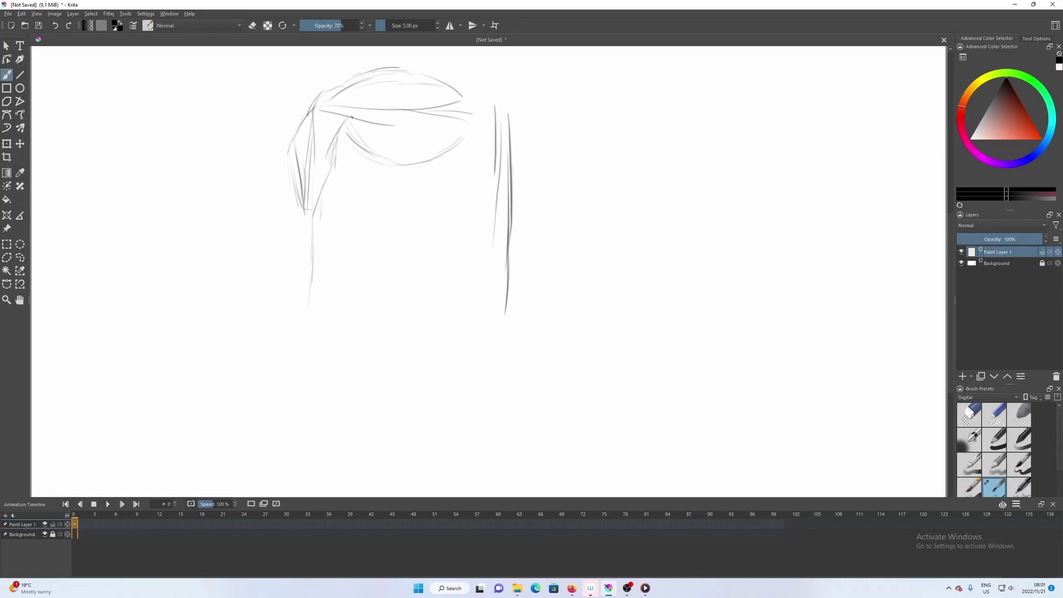
- Outline the left cheek, the chin and the jaw curving up to the right side of the face
drag(309, 207, 310, 286)
mouse_move(306, 245)
mouse_down()
mouse_move(315, 289)
mouse_move(364, 348)
mouse_move(381, 346)
mouse_move(359, 340)
mouse_move(396, 354)
mouse_move(374, 343)
mouse_move(426, 347)
mouse_move(436, 333)
mouse_move(411, 336)
mouse_move(453, 315)
mouse_move(431, 346)
mouse_move(492, 287)
mouse_move(499, 258)
mouse_move(479, 293)
mouse_move(487, 241)
mouse_move(473, 301)
mouse_move(496, 250)
mouse_move(479, 300)
mouse_up()
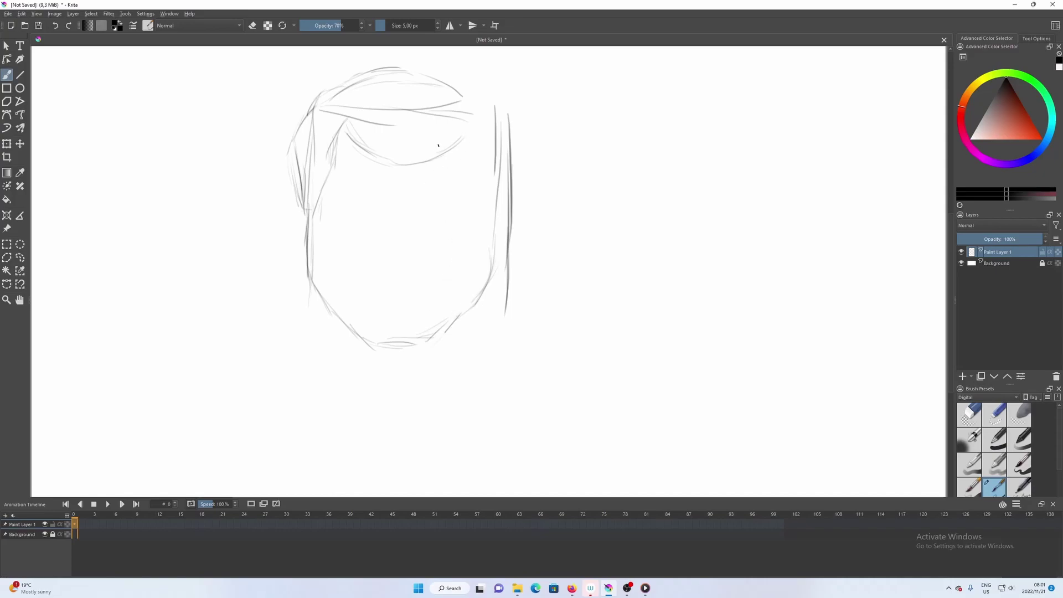
- Darken the curved hairline across the forehead and reinforce the hair edges at both temples
mouse_move(349, 121)
mouse_down()
mouse_move(379, 152)
mouse_move(353, 129)
mouse_move(387, 151)
mouse_move(375, 143)
mouse_move(437, 149)
mouse_up()
mouse_move(361, 137)
mouse_down()
mouse_move(458, 144)
mouse_move(467, 131)
mouse_move(481, 139)
mouse_move(496, 203)
mouse_move(483, 168)
mouse_move(490, 186)
mouse_up()
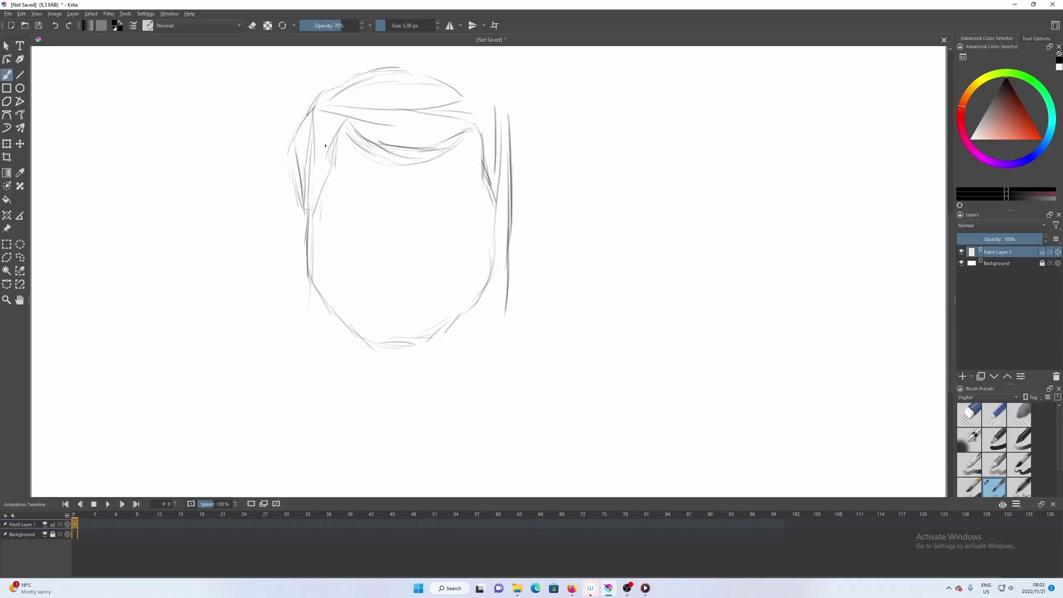
drag(337, 142, 326, 173)
mouse_move(333, 129)
mouse_down()
mouse_move(359, 137)
mouse_move(325, 145)
mouse_move(324, 182)
mouse_up()
- Draw the face's center guideline from the hairline down to the chin with several overlapping strokes
drag(407, 161, 400, 219)
mouse_move(411, 166)
mouse_down()
mouse_move(401, 274)
mouse_move(417, 309)
mouse_up()
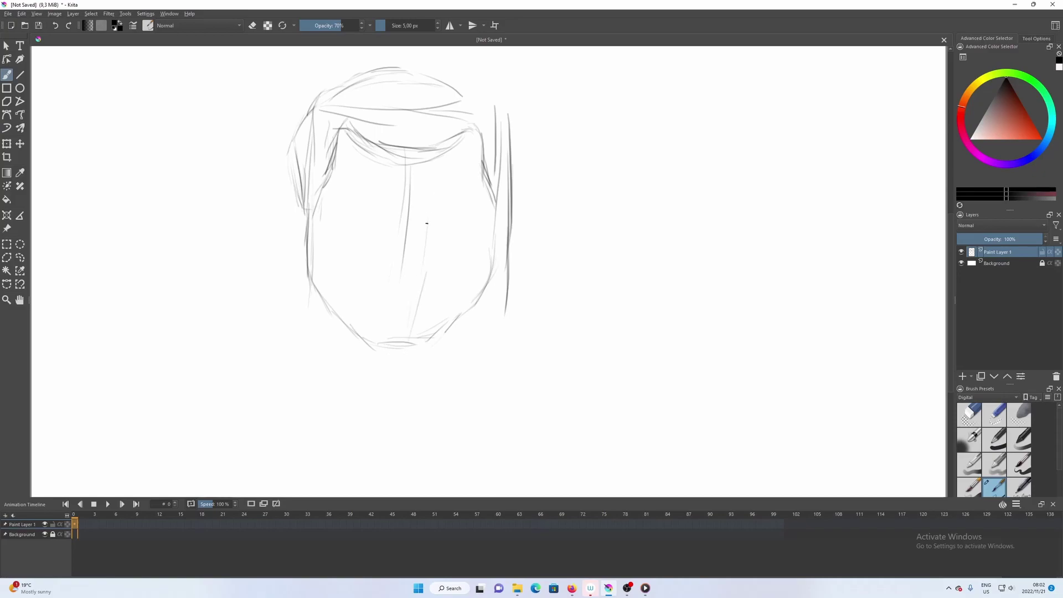
drag(415, 194, 406, 274)
drag(420, 220, 404, 322)
drag(416, 274, 409, 311)
drag(419, 215, 408, 306)
drag(416, 184, 400, 336)
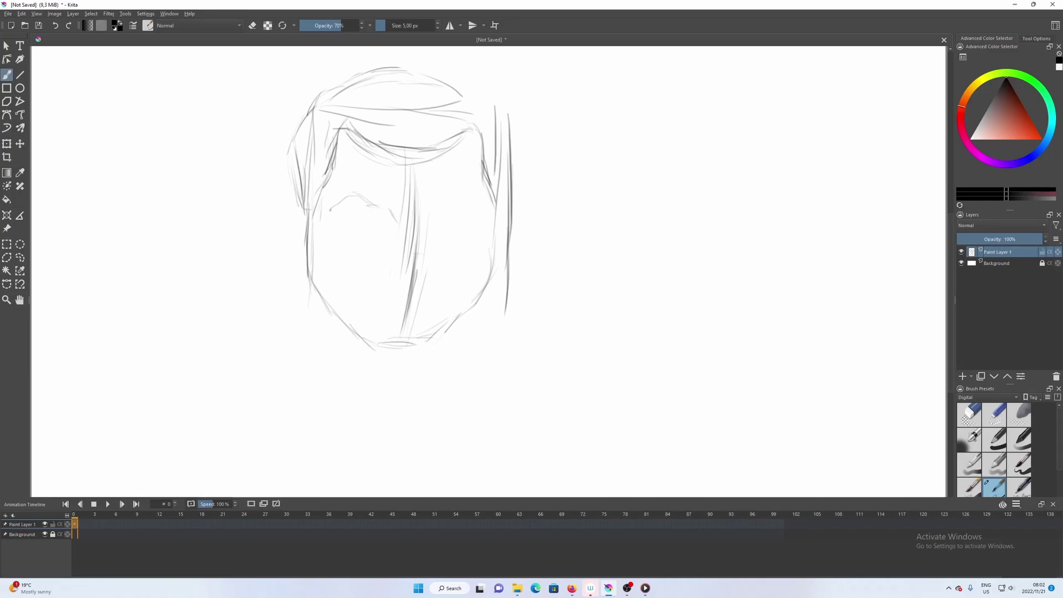
- Rough in the right eye and brow, both nostrils and the bridge of the nose around the center guideline
mouse_move(430, 213)
mouse_down()
mouse_move(480, 200)
mouse_move(457, 196)
mouse_move(468, 194)
mouse_move(426, 220)
mouse_move(492, 195)
mouse_move(481, 217)
mouse_up()
drag(468, 220, 450, 230)
drag(426, 242, 433, 258)
mouse_move(441, 258)
mouse_down()
mouse_move(420, 270)
mouse_move(433, 266)
mouse_up()
mouse_move(383, 248)
mouse_down()
mouse_move(382, 267)
mouse_move(401, 268)
mouse_up()
drag(398, 212, 409, 199)
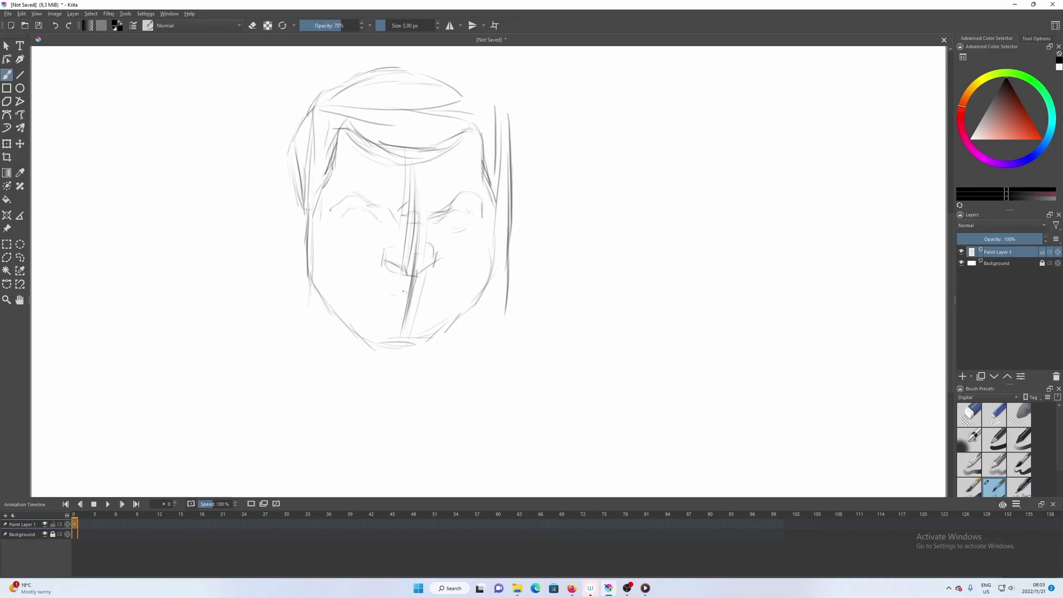
- Sketch the mouth line and strengthen the nose wing and eyebrow on the right side of the face
drag(420, 286, 409, 288)
drag(424, 231, 430, 253)
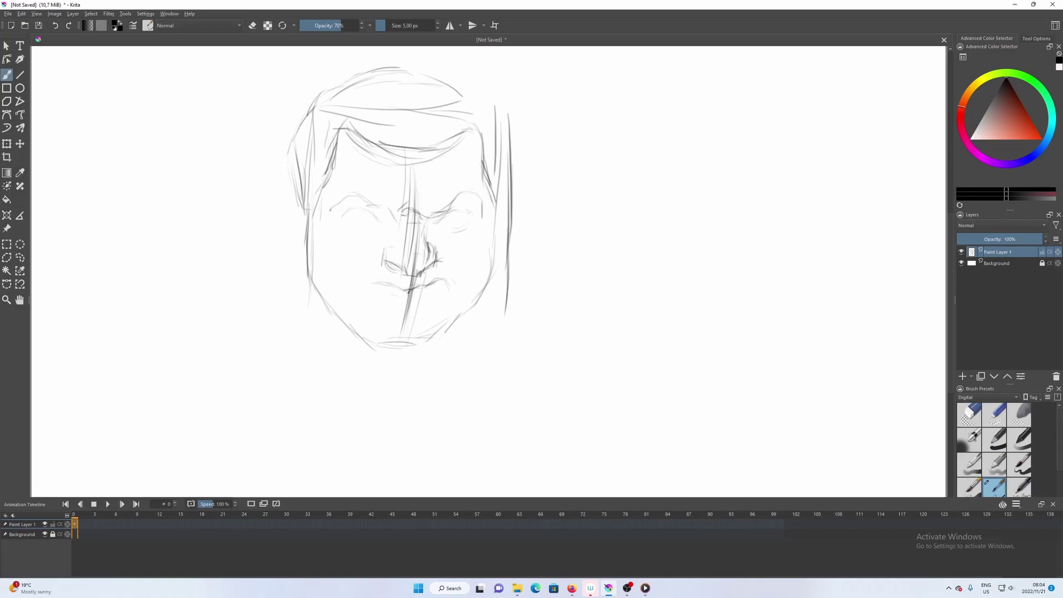
drag(403, 291, 419, 289)
drag(362, 282, 378, 286)
drag(448, 218, 456, 217)
mouse_move(440, 211)
mouse_down()
mouse_move(463, 181)
mouse_move(452, 189)
mouse_up()
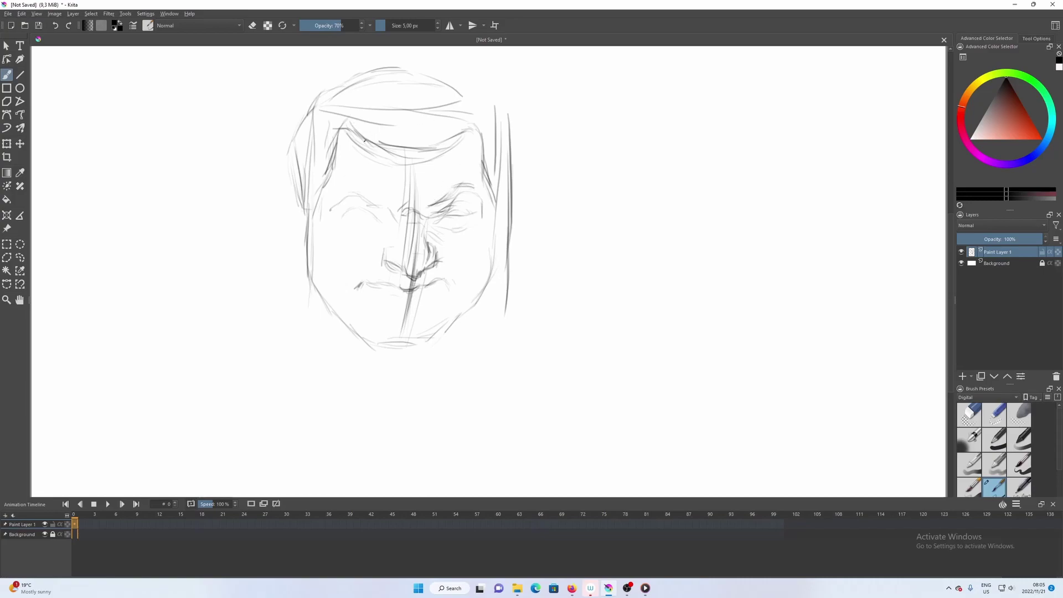
- Transform the sketch layer, stretching it slightly taller downward and making it slightly narrower
click(6, 144)
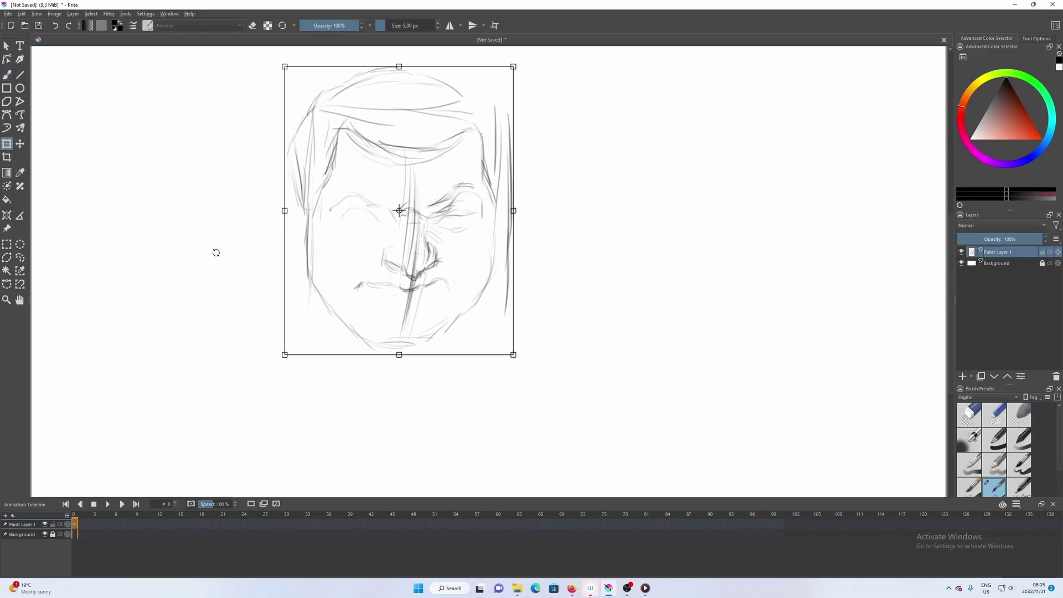
drag(399, 351, 393, 384)
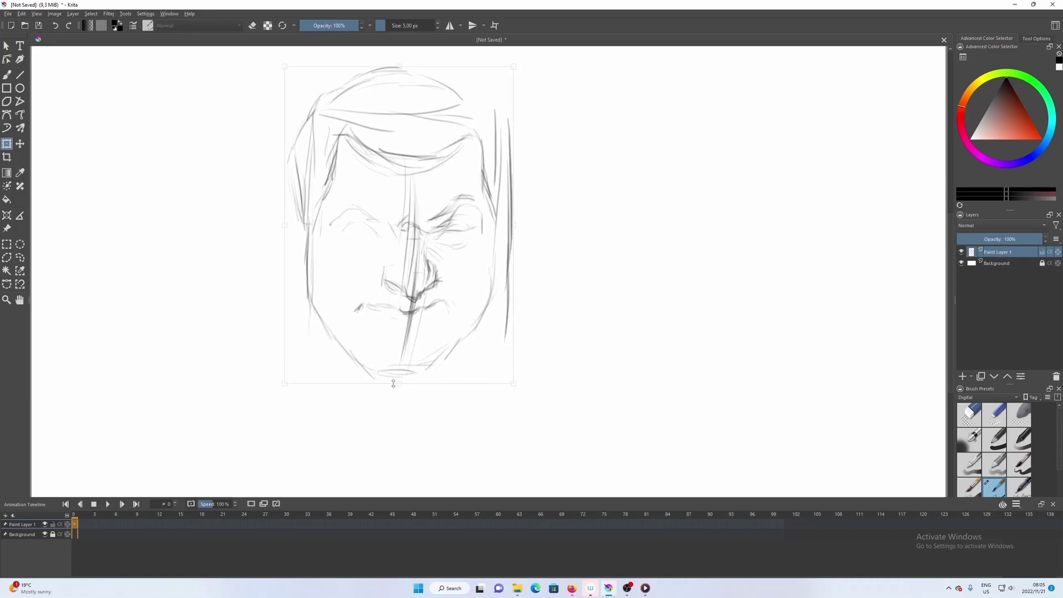
drag(513, 224, 522, 224)
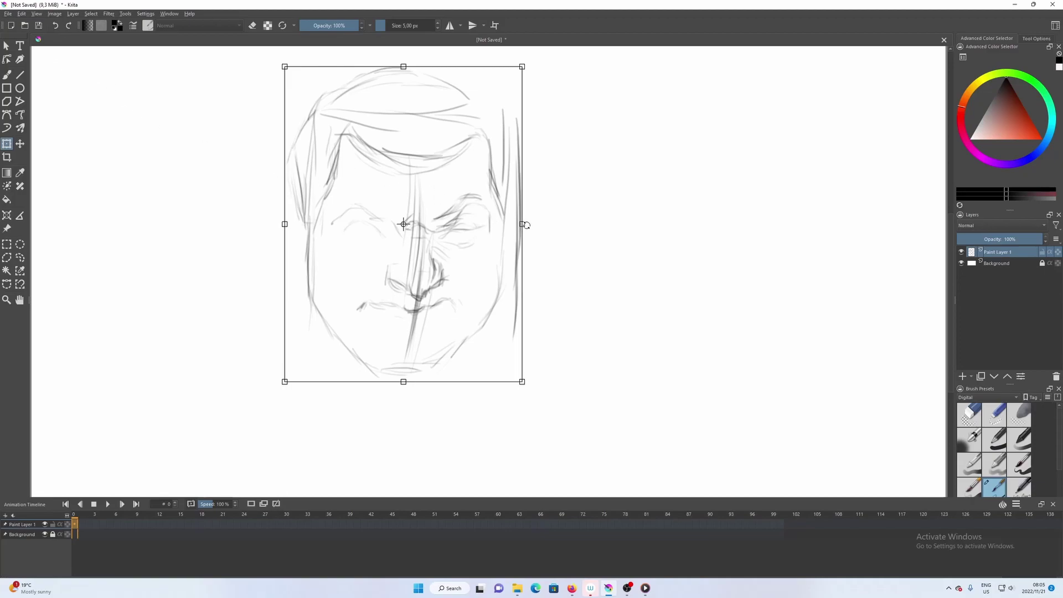
mouse_move(522, 224)
mouse_down()
mouse_move(496, 218)
mouse_move(504, 224)
mouse_up()
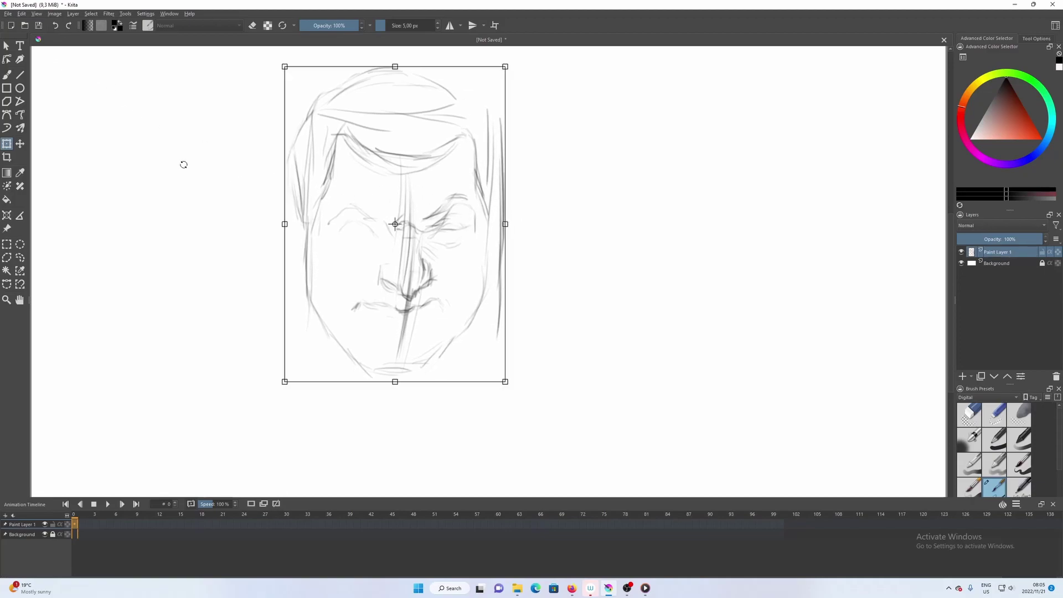
- Resume painting with the brush, darkening the nose's right edge and drawing the right eye's lids and iris
click(7, 75)
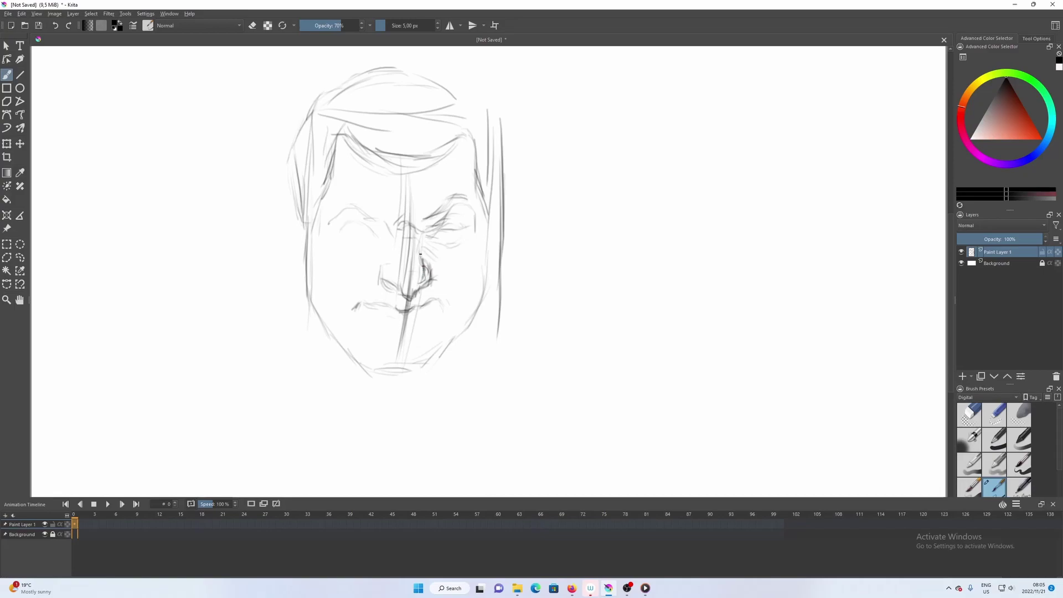
drag(418, 254, 424, 270)
mouse_move(458, 220)
mouse_down()
mouse_move(473, 230)
mouse_move(433, 231)
mouse_up()
drag(432, 228, 471, 224)
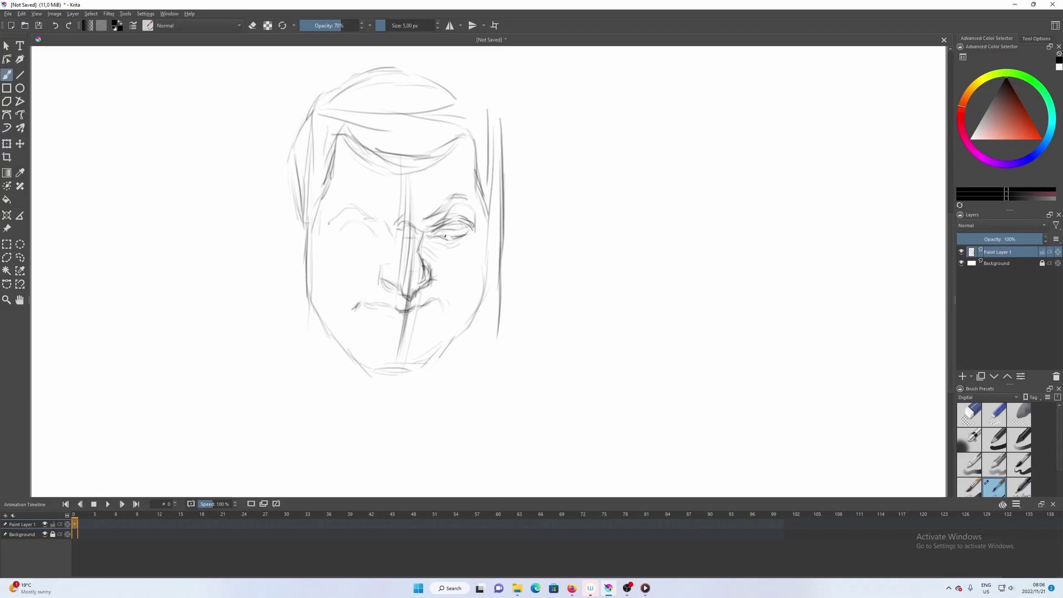
drag(448, 225, 445, 229)
drag(445, 232, 456, 231)
- Draw the smile fold beside the left nostril and define the upper lip and mouth line
drag(379, 265, 382, 272)
drag(379, 266, 350, 281)
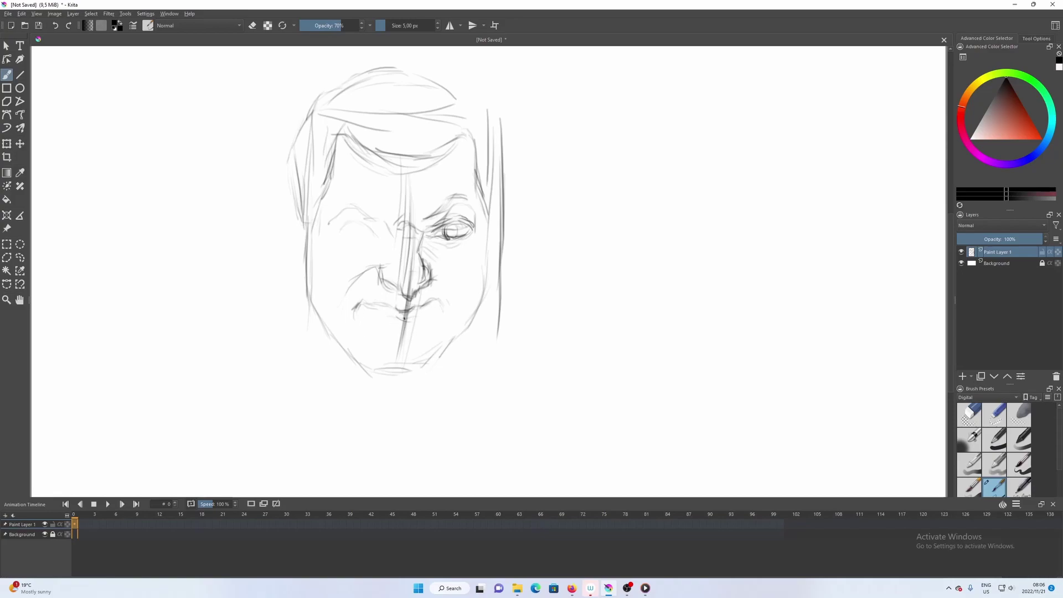
drag(410, 313, 442, 306)
drag(378, 309, 391, 313)
mouse_move(364, 301)
mouse_down()
mouse_move(355, 308)
mouse_move(404, 321)
mouse_up()
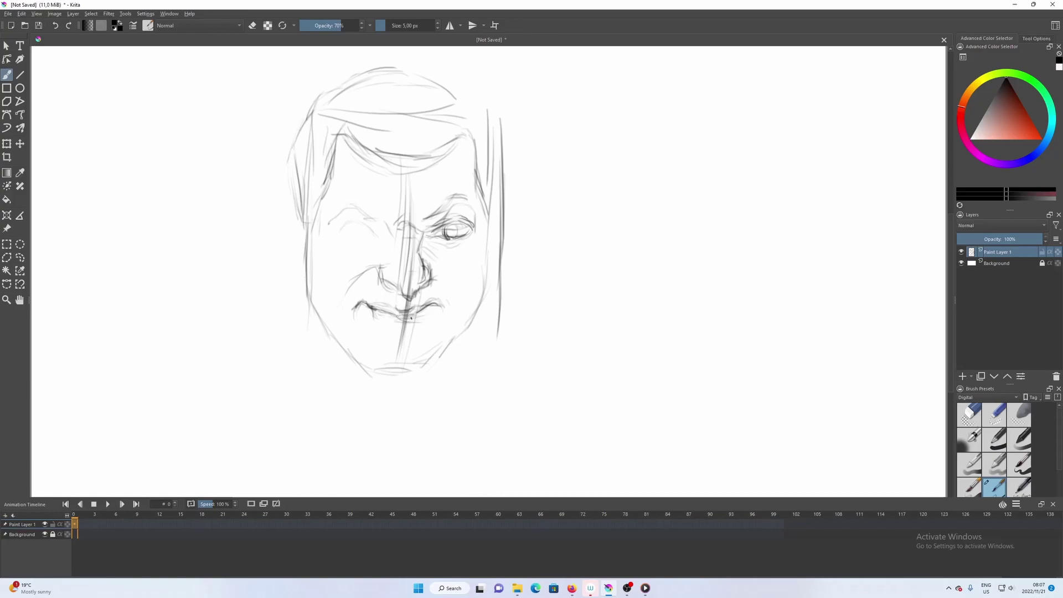
- Build up the lower lip with short overlapping strokes beneath the mouth line
drag(395, 325, 411, 326)
drag(399, 325, 414, 327)
drag(385, 321, 407, 325)
drag(409, 320, 424, 326)
- Darken the nose bridge corner and outline the right brow ridge around to the eye's outer corner
mouse_move(416, 237)
mouse_down()
mouse_move(423, 266)
mouse_move(402, 230)
mouse_move(419, 237)
mouse_up()
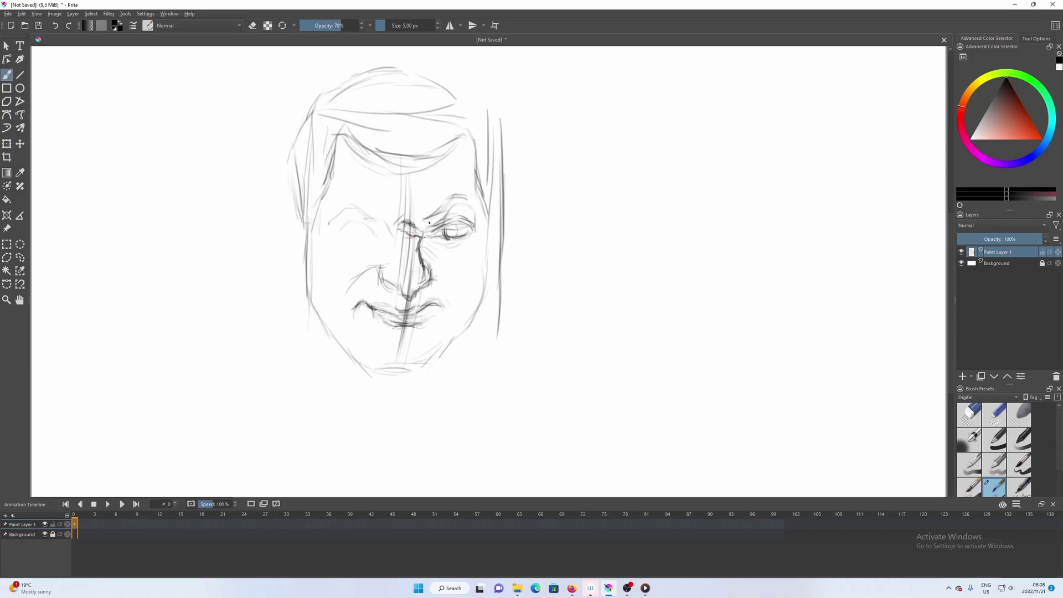
mouse_move(432, 213)
mouse_down()
mouse_move(459, 193)
mouse_move(448, 200)
mouse_move(474, 196)
mouse_up()
drag(473, 199, 475, 221)
mouse_move(441, 225)
mouse_down()
mouse_move(477, 221)
mouse_move(427, 233)
mouse_up()
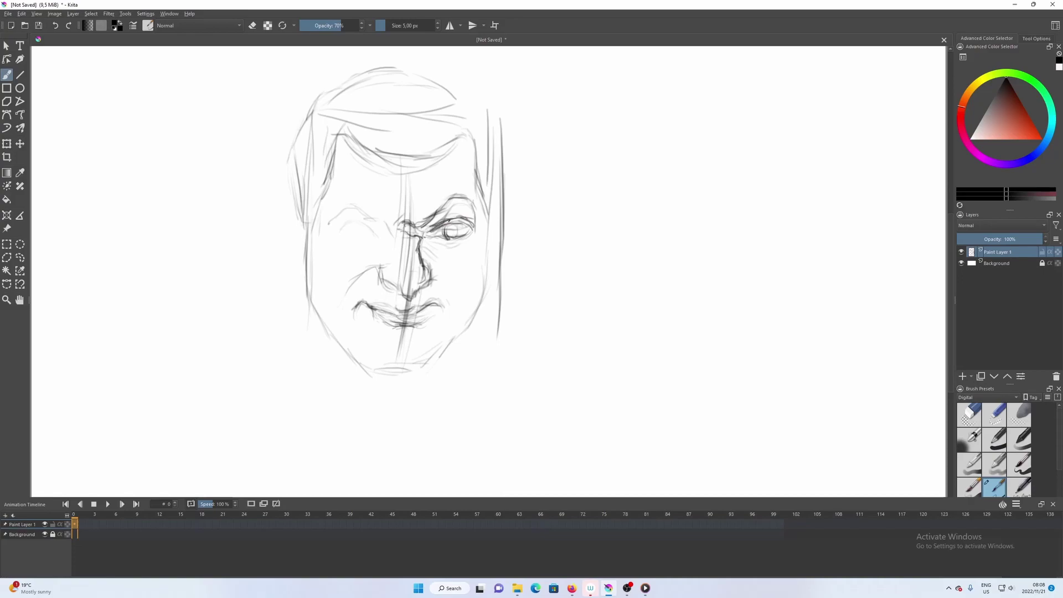
- Darken the right eye's upper lid and iris, and add crease lines beneath the eye
drag(453, 220, 446, 222)
drag(445, 234, 457, 230)
drag(434, 243, 450, 248)
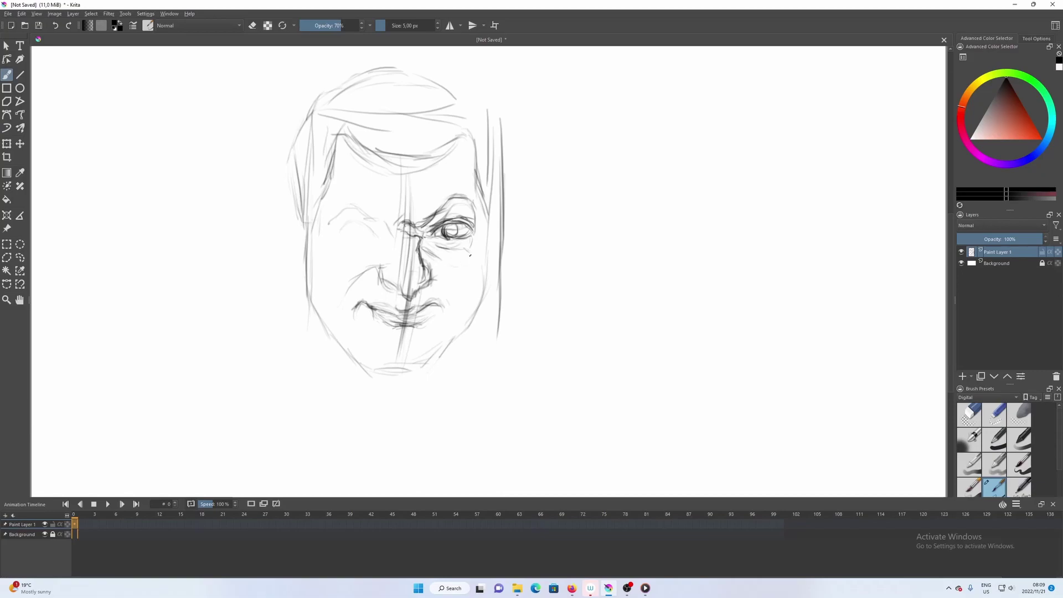
drag(434, 242, 445, 249)
- Fill in the right eyebrow with dark strokes and add wrinkle lines above it
drag(451, 202, 465, 203)
drag(443, 210, 466, 198)
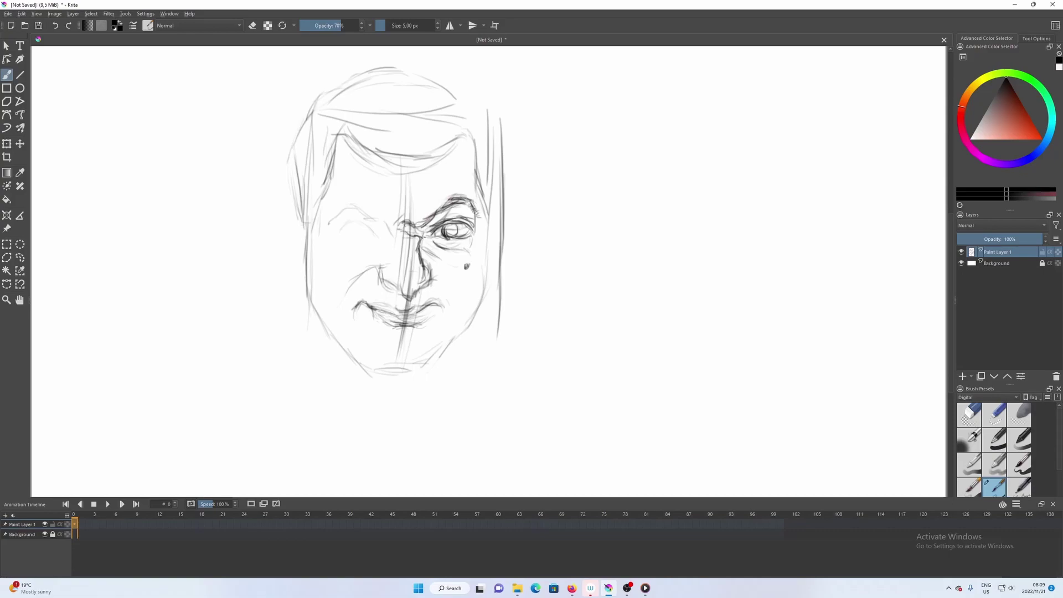
drag(425, 226, 448, 208)
mouse_move(456, 209)
mouse_down()
mouse_move(467, 204)
mouse_move(450, 208)
mouse_up()
drag(471, 199, 461, 187)
drag(459, 193, 433, 200)
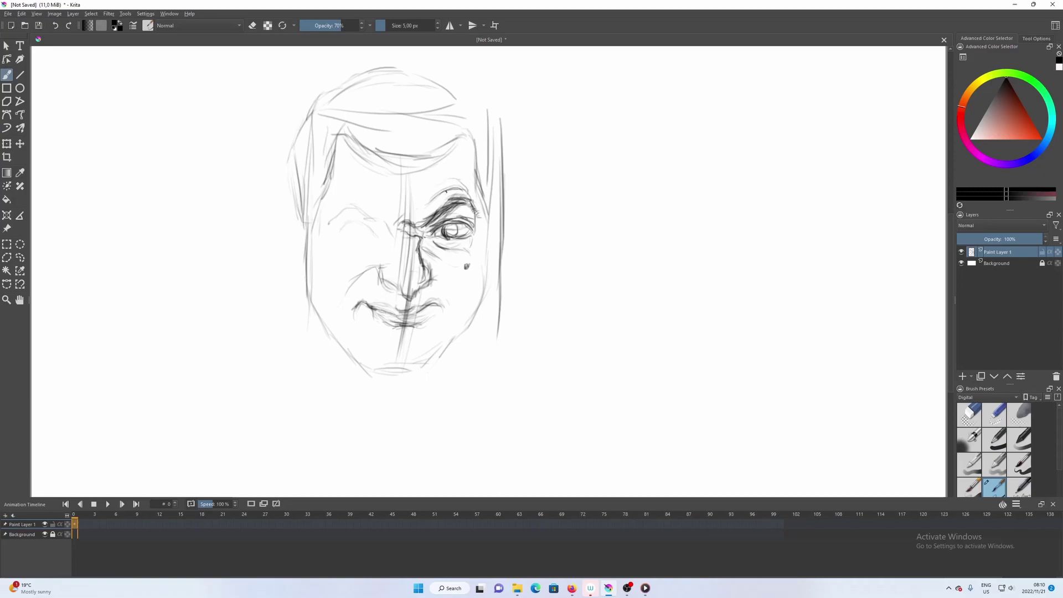
mouse_move(433, 203)
mouse_down()
mouse_move(459, 188)
mouse_move(427, 194)
mouse_up()
- Redraw the hairline higher across the forehead and erase the old arcs and the top of the center guideline below it
mouse_move(446, 135)
mouse_down()
mouse_move(405, 143)
mouse_move(439, 141)
mouse_up()
mouse_move(366, 133)
mouse_down()
mouse_move(394, 137)
mouse_move(350, 127)
mouse_move(366, 134)
mouse_up()
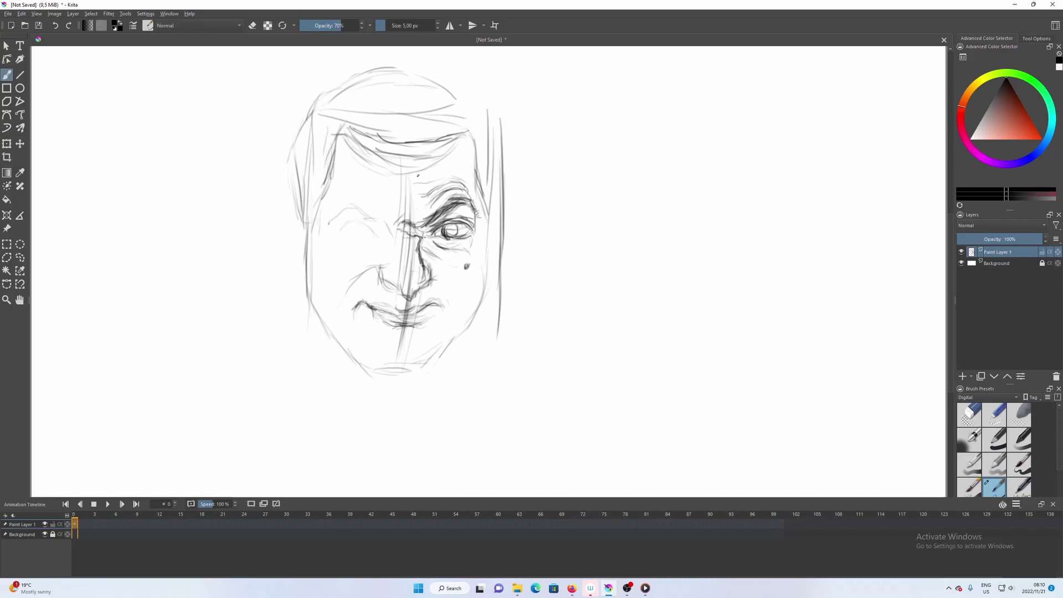
key(e)
key(bracketright)
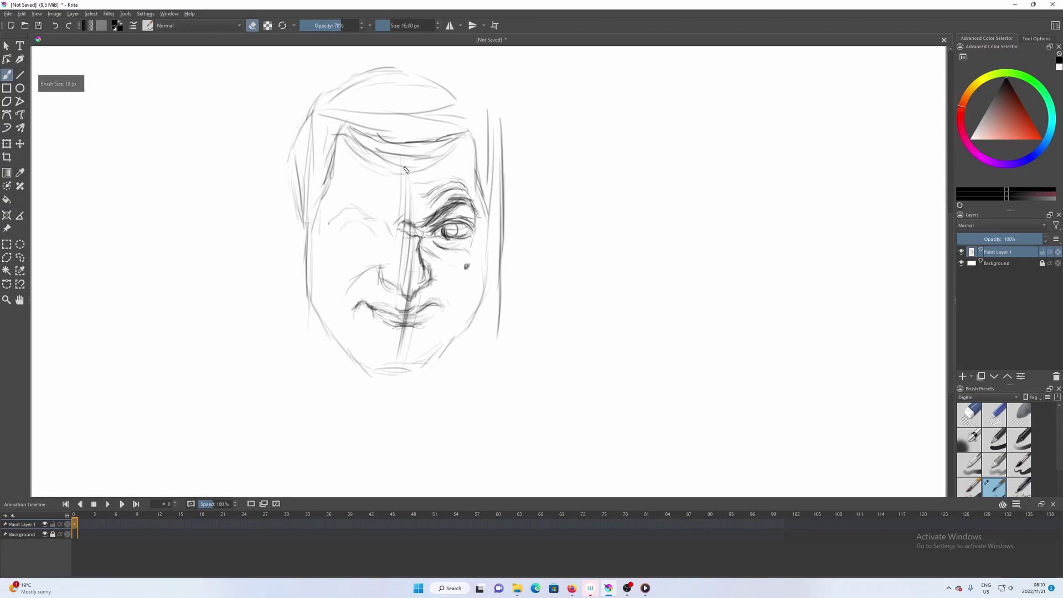
key(bracketleft)
mouse_move(407, 165)
mouse_down()
mouse_move(457, 155)
mouse_move(418, 162)
mouse_move(362, 149)
mouse_move(377, 148)
mouse_move(353, 158)
mouse_move(451, 162)
mouse_move(384, 179)
mouse_up()
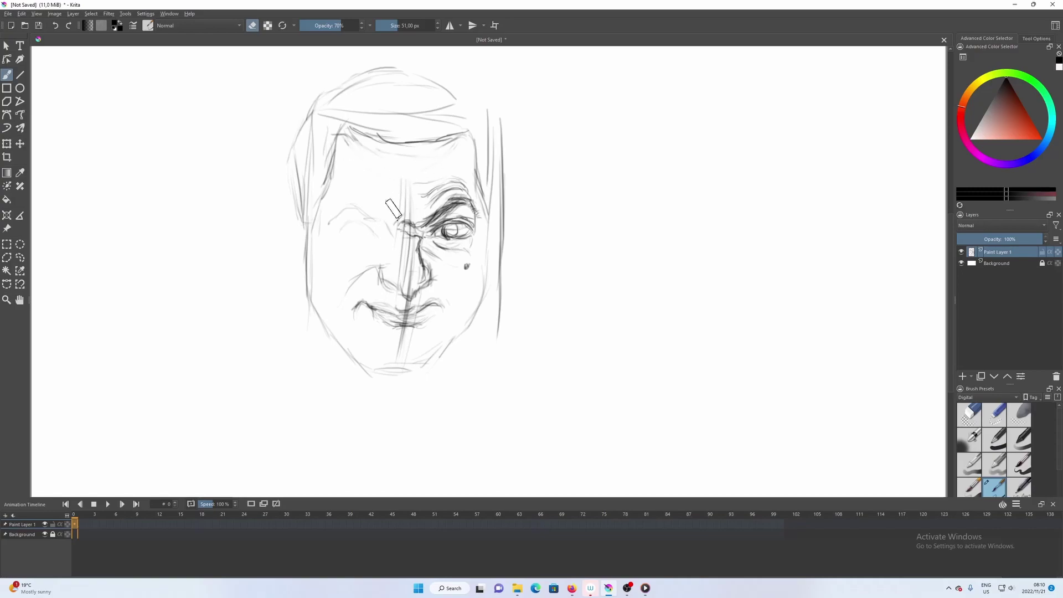
- Return to painting with a 5 px brush, and darken the left nostril and the smile fold running down beside it
key(bracketleft)
key(bracketleft)
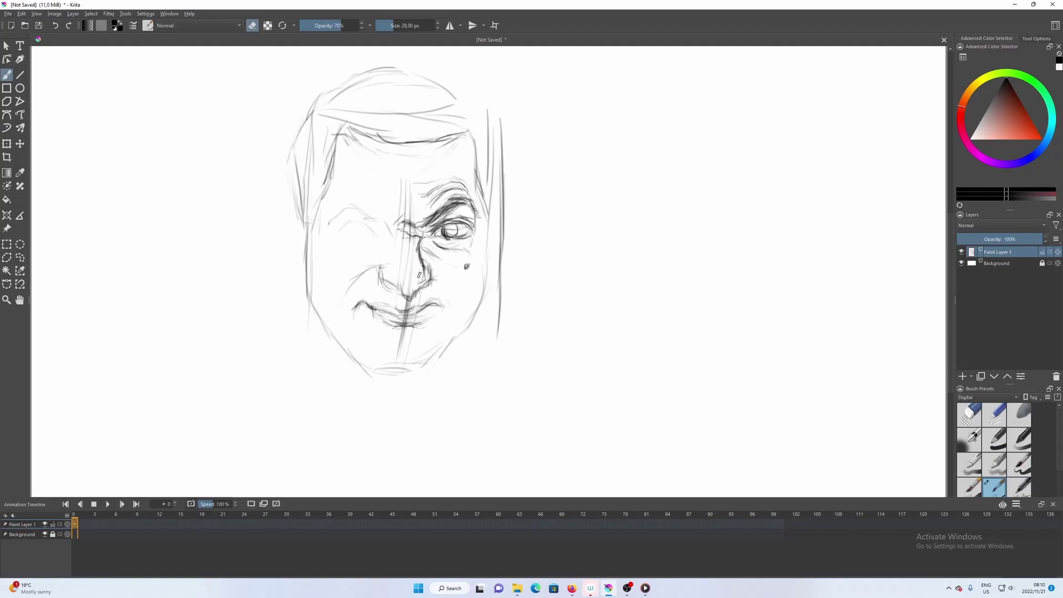
key(bracketleft)
key(bracketleft)
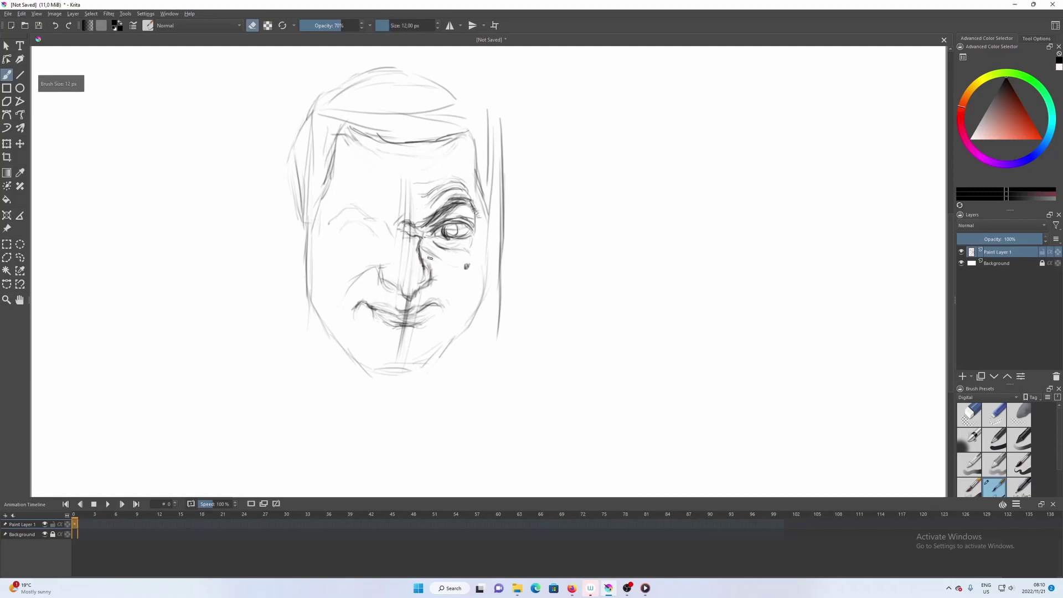
key(bracketleft)
key(bracketleft)
key(e)
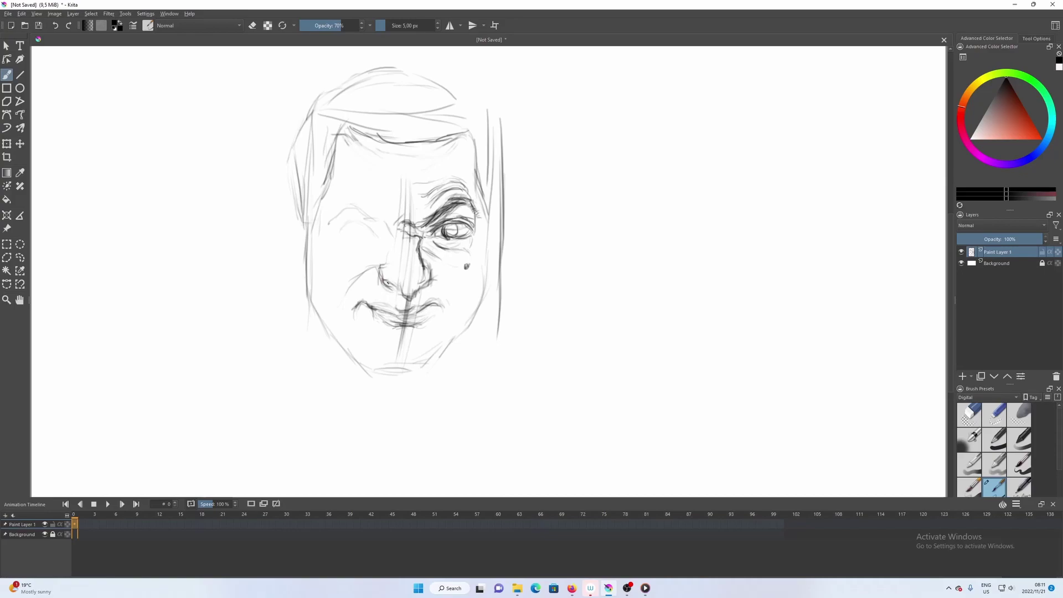
drag(384, 279, 399, 293)
drag(363, 271, 382, 261)
drag(377, 264, 350, 294)
drag(340, 301, 339, 318)
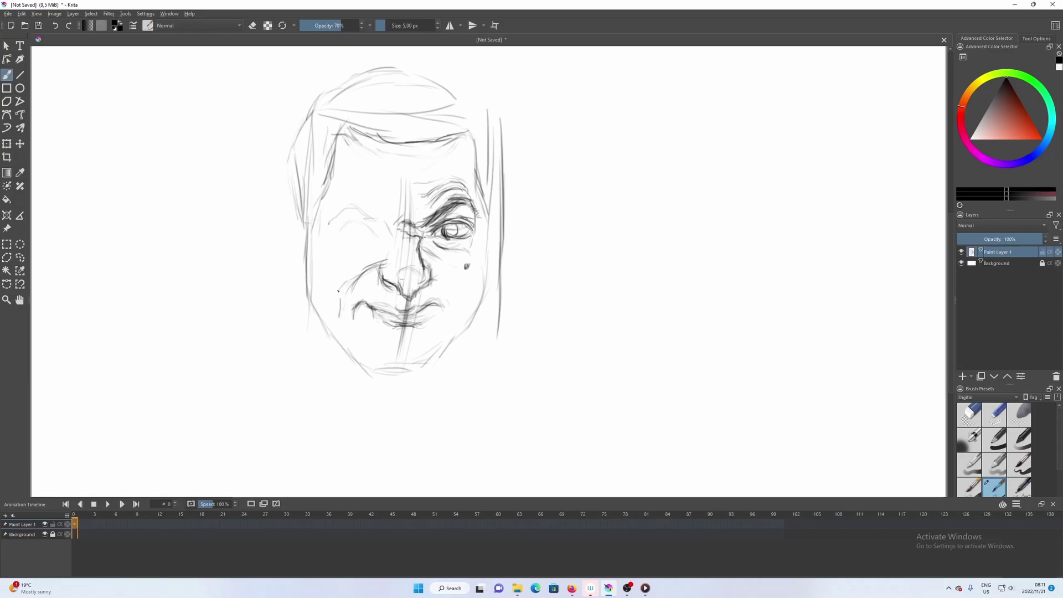
- Extend the left cheek fold down toward the chin and strengthen the face's outer left contour
drag(339, 304, 337, 336)
drag(338, 293, 340, 324)
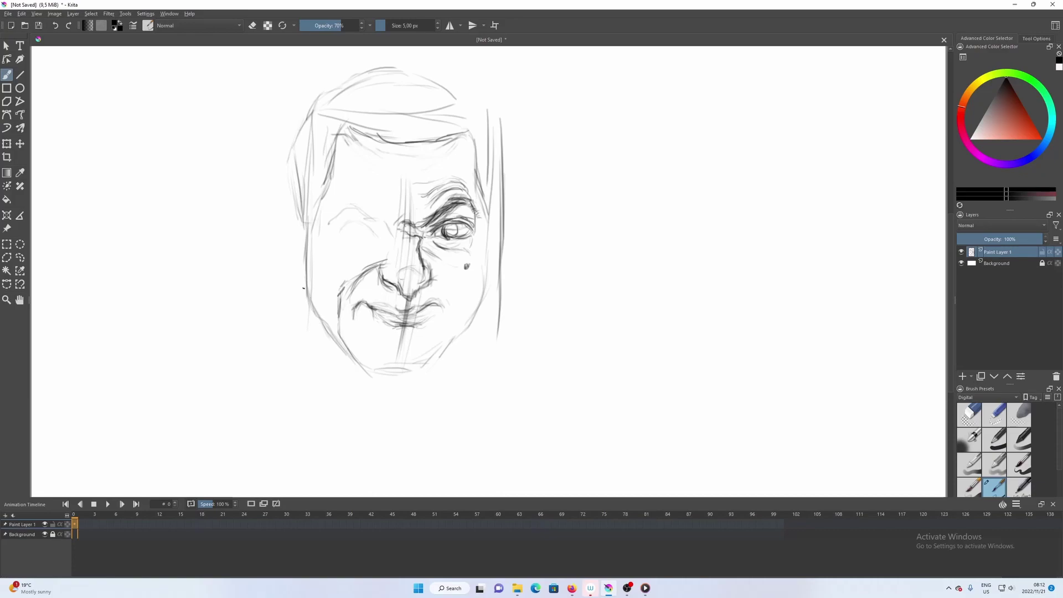
drag(306, 275, 306, 289)
drag(304, 223, 303, 244)
- Set the painting brush to 4 px and darken the inner part of the left brow line toward the nose bridge
key(e)
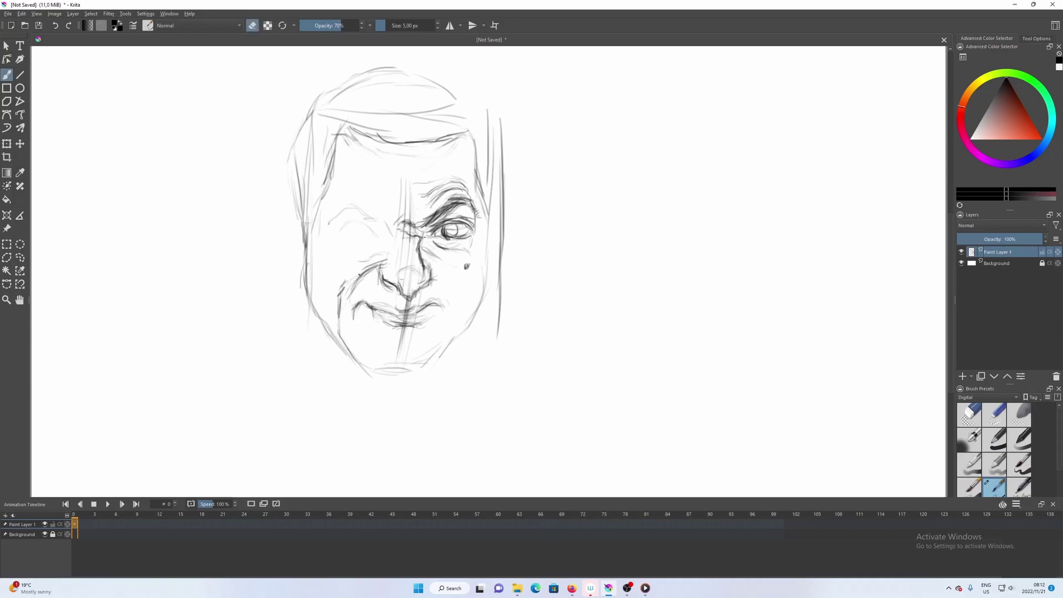
key(bracketright)
key(bracketleft)
key(bracketleft)
key(bracketleft)
key(e)
drag(387, 224, 391, 235)
key(bracketright)
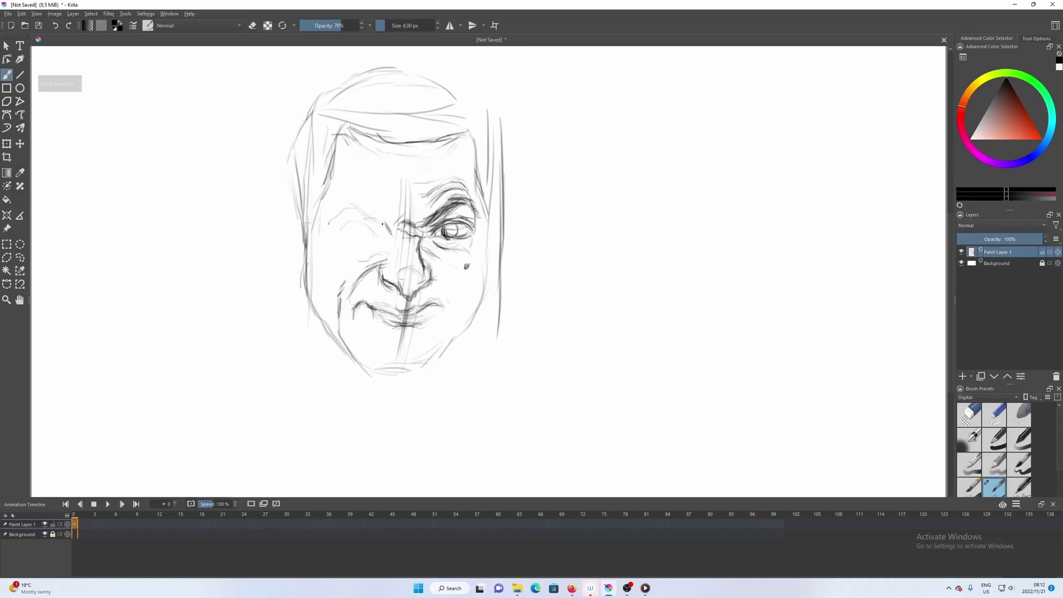
drag(369, 219, 382, 221)
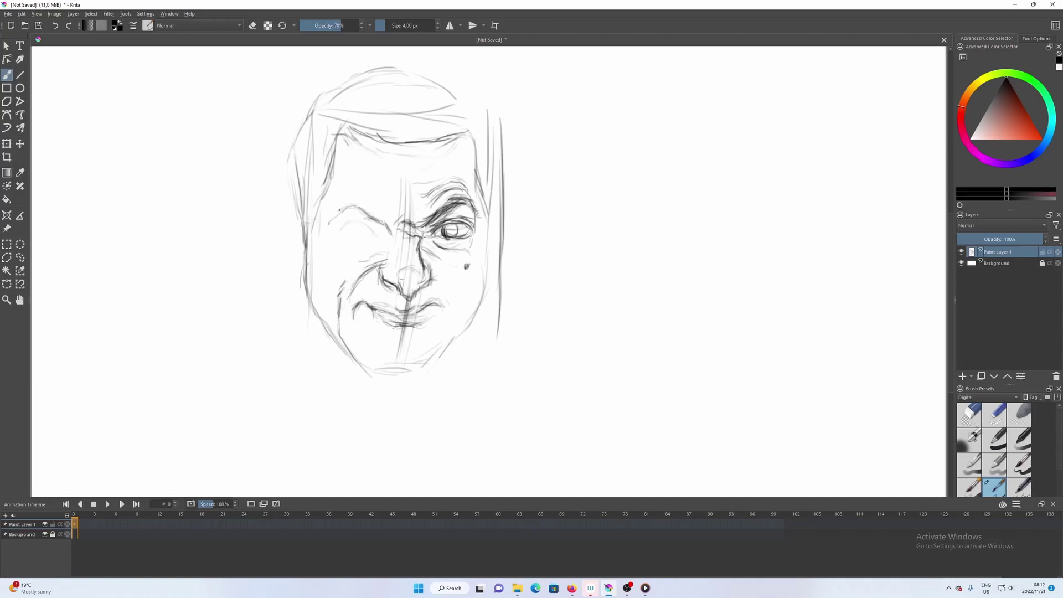
- Strengthen the left eyebrow arch and add short strokes around the right eye
drag(328, 220, 350, 209)
mouse_move(373, 219)
mouse_down()
mouse_move(354, 203)
mouse_move(391, 232)
mouse_up()
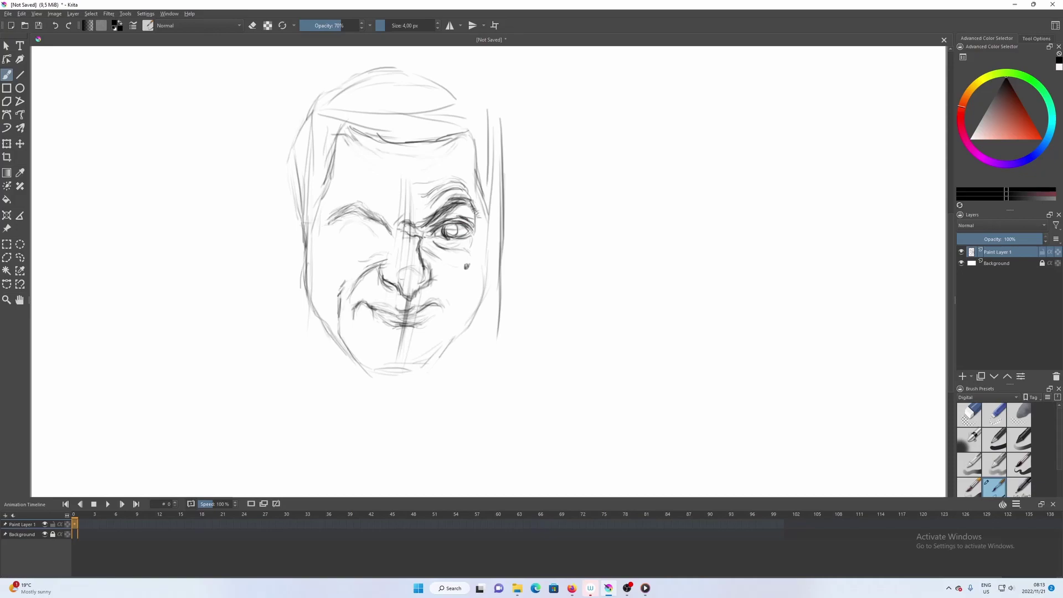
mouse_move(445, 220)
mouse_down()
mouse_move(459, 216)
mouse_move(448, 218)
mouse_up()
drag(426, 237, 449, 226)
- Set the brush size to 6 px and erase stray marks along the right eye's upper lid
key(e)
key(bracketright)
key(bracketright)
key(e)
key(e)
drag(436, 222, 447, 219)
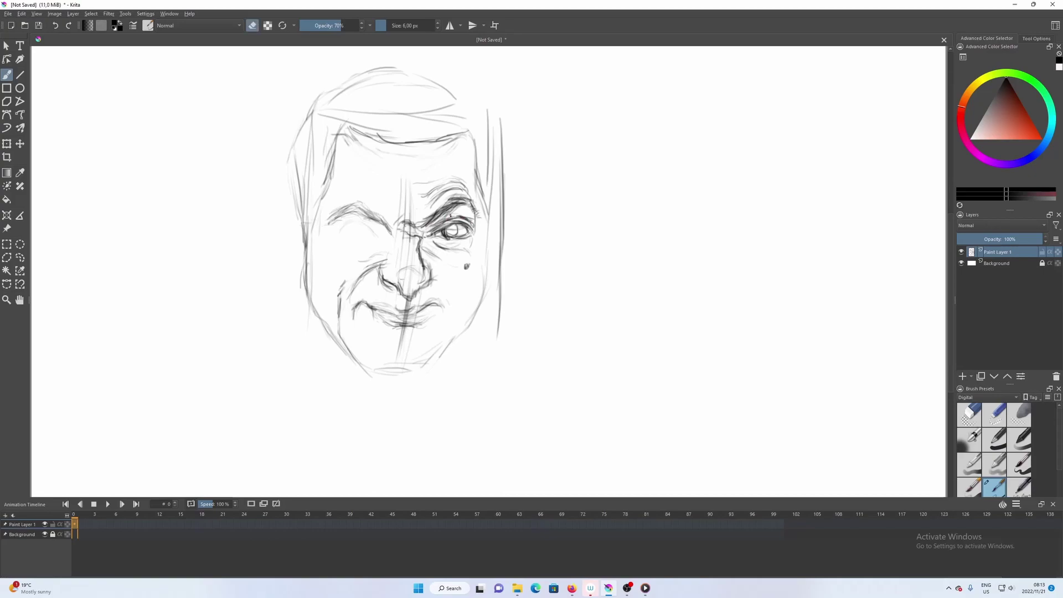
key(e)
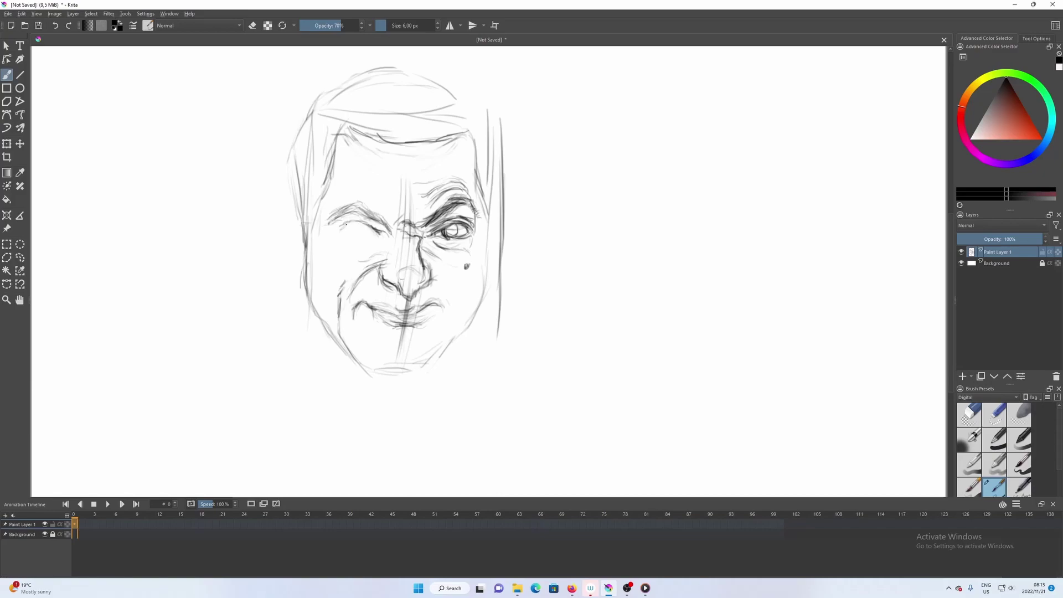
- Sketch the left eye beneath its brow, with the eyelid lines and a round iris, cleaning up with the eraser
drag(340, 229, 352, 223)
mouse_move(372, 239)
mouse_down()
mouse_move(346, 233)
mouse_move(357, 222)
mouse_up()
key(e)
key(e)
drag(354, 229, 353, 236)
key(e)
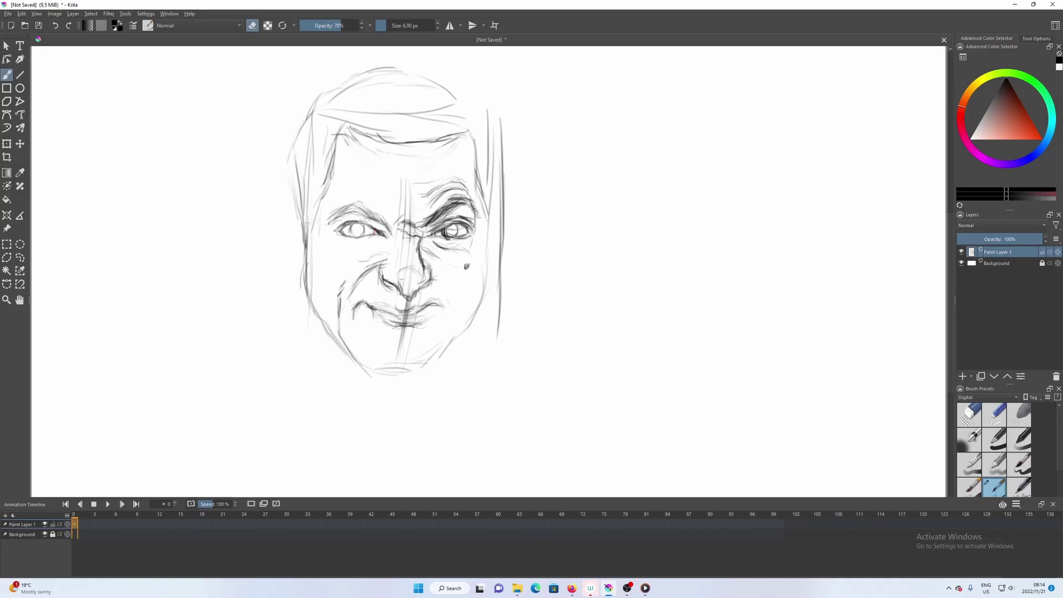
- Erase part of the left eye's inner corner and redraw its lid lines toward the nose
key(e)
drag(373, 226, 382, 233)
key(e)
drag(375, 227, 386, 237)
key(e)
- Draw the left ear's outer outline and inner folds, erasing stray marks where it joins the head
drag(283, 249, 288, 257)
mouse_move(273, 192)
mouse_down()
mouse_move(282, 255)
mouse_move(298, 270)
mouse_up()
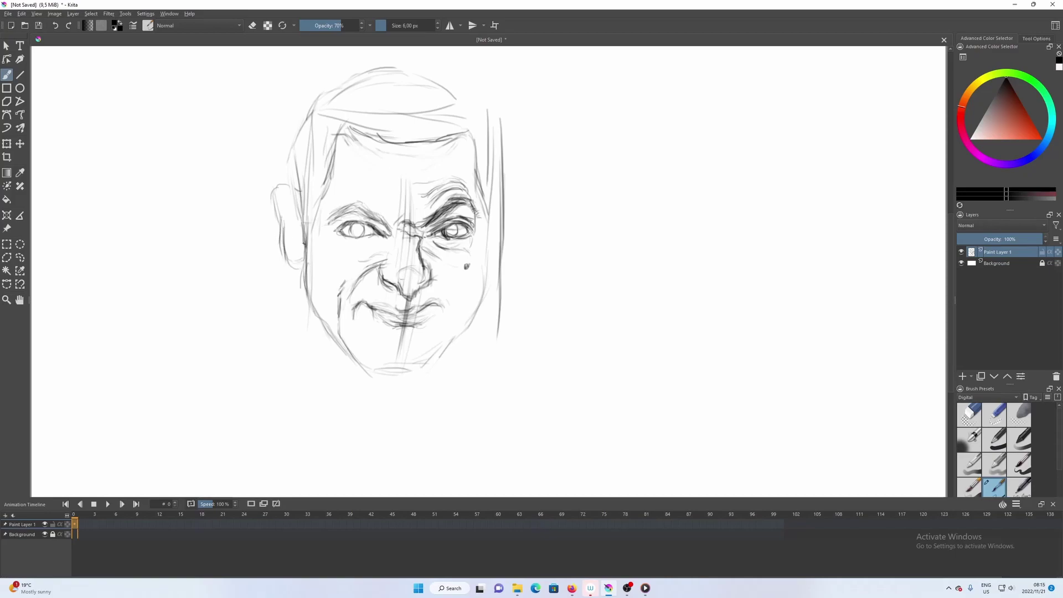
mouse_move(303, 193)
mouse_down()
mouse_move(276, 179)
mouse_move(276, 216)
mouse_move(275, 182)
mouse_move(303, 197)
mouse_up()
mouse_move(272, 189)
mouse_down()
mouse_move(288, 224)
mouse_move(293, 209)
mouse_move(304, 227)
mouse_move(296, 213)
mouse_move(279, 227)
mouse_move(301, 249)
mouse_move(297, 235)
mouse_move(295, 248)
mouse_up()
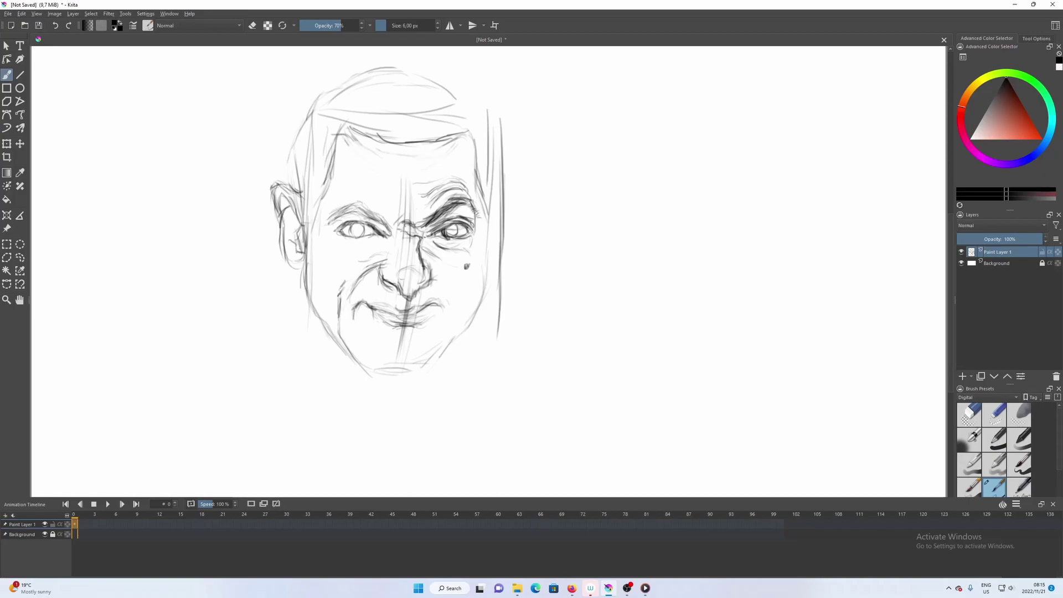
mouse_move(288, 227)
mouse_down()
mouse_move(288, 250)
mouse_move(291, 214)
mouse_move(296, 226)
mouse_move(282, 206)
mouse_move(283, 234)
mouse_up()
key(e)
mouse_move(300, 239)
mouse_down()
mouse_move(307, 246)
mouse_move(299, 234)
mouse_up()
key(e)
- Darken the hair's outer contour from above the left ear up toward the crown
drag(292, 164, 296, 187)
mouse_move(302, 133)
mouse_down()
mouse_move(287, 156)
mouse_move(300, 139)
mouse_up()
drag(320, 101, 309, 129)
mouse_move(338, 89)
mouse_down()
mouse_move(306, 104)
mouse_move(304, 126)
mouse_up()
drag(354, 79, 327, 99)
mouse_move(374, 75)
mouse_down()
mouse_move(338, 93)
mouse_move(364, 78)
mouse_up()
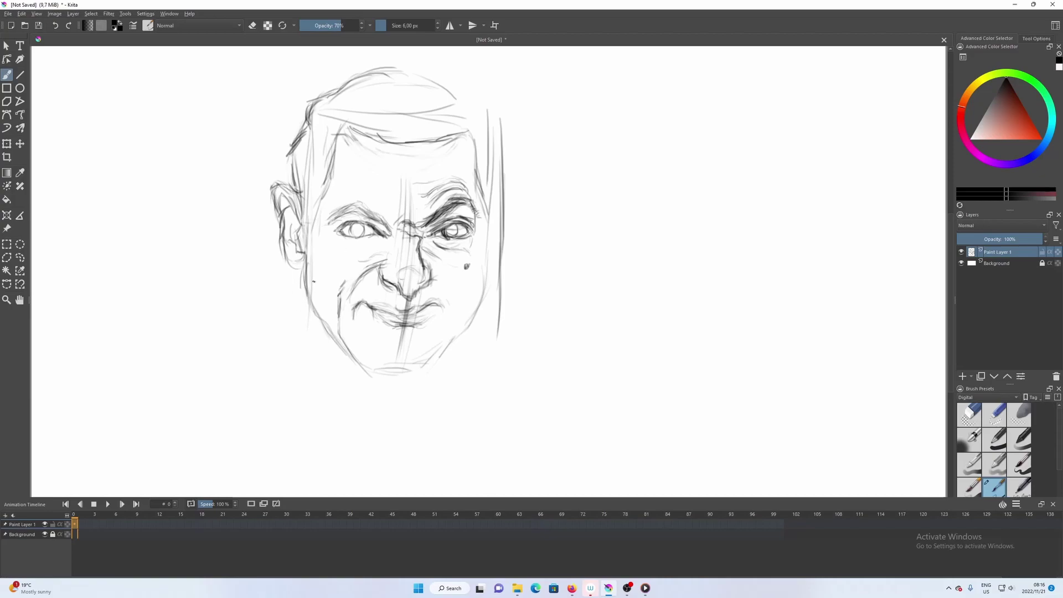
- Darken the left jaw contour and lower cheek fold, and define the underside of the chin
mouse_move(308, 277)
mouse_down()
mouse_move(317, 330)
mouse_move(308, 295)
mouse_move(313, 323)
mouse_move(352, 366)
mouse_move(332, 346)
mouse_move(361, 358)
mouse_up()
mouse_move(337, 319)
mouse_down()
mouse_move(343, 347)
mouse_move(372, 367)
mouse_up()
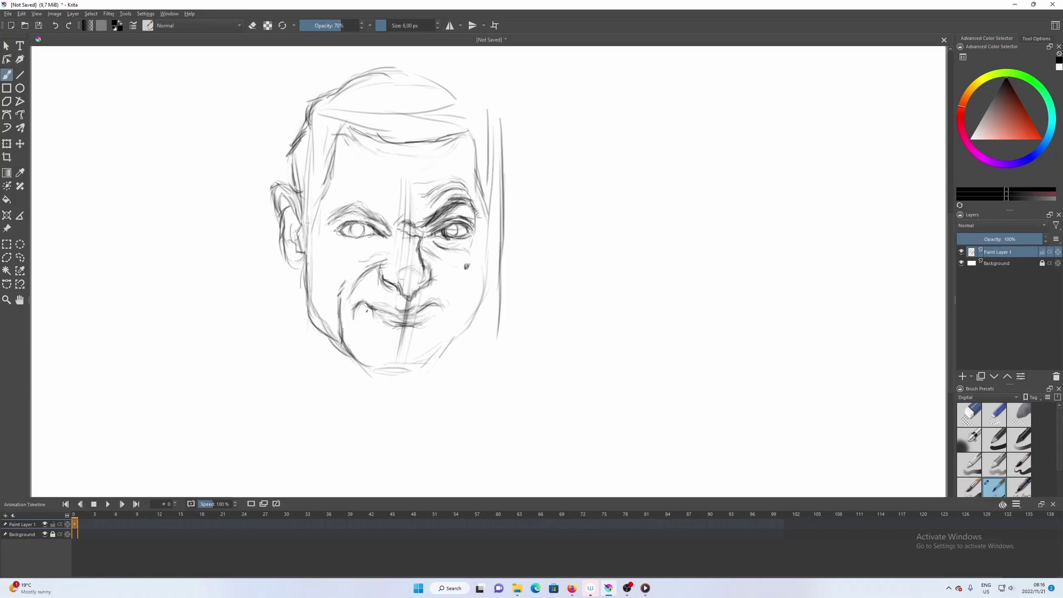
mouse_move(338, 314)
mouse_down()
mouse_move(343, 347)
mouse_move(416, 367)
mouse_up()
- Darken the face's right contour from the jaw up to the temple and reinforce the right part of the hairline
mouse_move(455, 334)
mouse_down()
mouse_move(421, 361)
mouse_move(474, 318)
mouse_up()
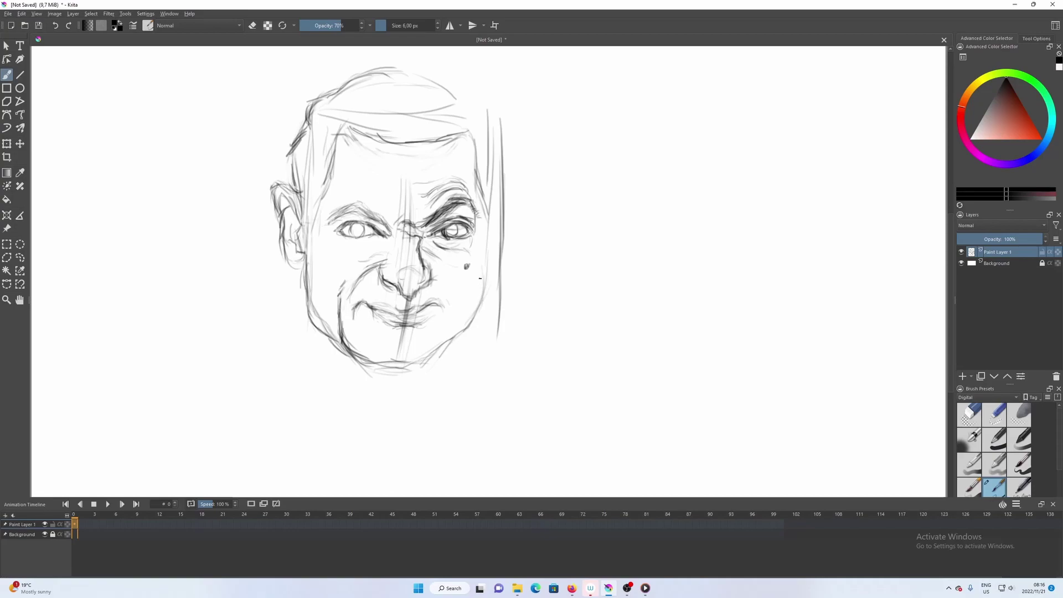
mouse_move(477, 270)
mouse_down()
mouse_move(488, 293)
mouse_move(474, 315)
mouse_up()
drag(484, 254, 483, 287)
drag(486, 215, 481, 262)
drag(486, 200, 489, 222)
drag(478, 173, 489, 224)
mouse_move(476, 148)
mouse_down()
mouse_move(480, 188)
mouse_move(479, 164)
mouse_up()
mouse_move(468, 122)
mouse_down()
mouse_move(474, 134)
mouse_move(467, 123)
mouse_move(434, 143)
mouse_move(407, 142)
mouse_up()
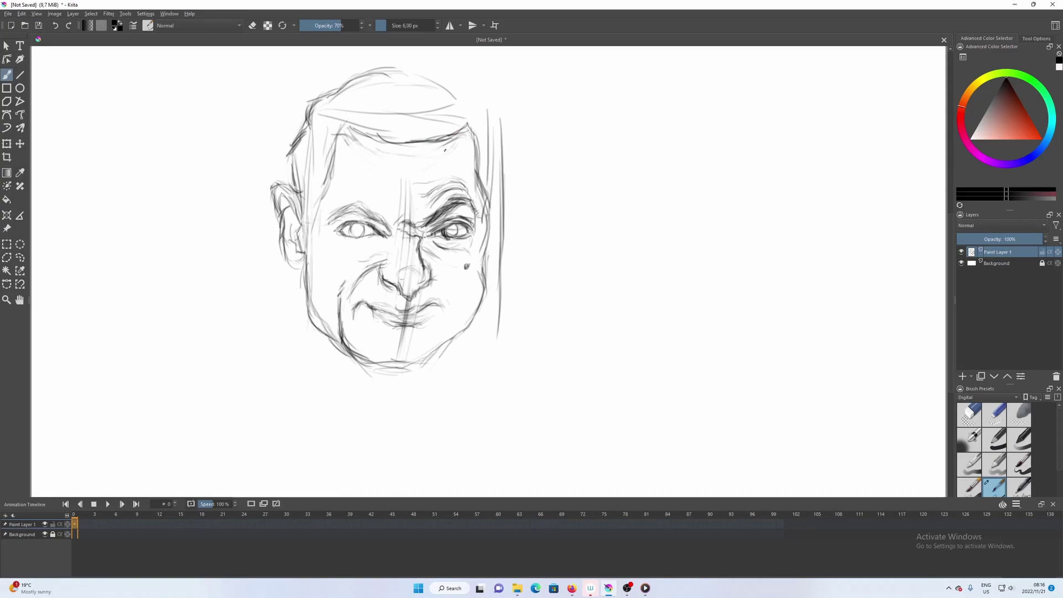
- Draw the hair's outer contour over the crown and down the right side, and add the right sideburn
mouse_move(501, 130)
mouse_down()
mouse_move(490, 106)
mouse_move(422, 59)
mouse_move(336, 80)
mouse_move(401, 65)
mouse_up()
drag(334, 92, 321, 95)
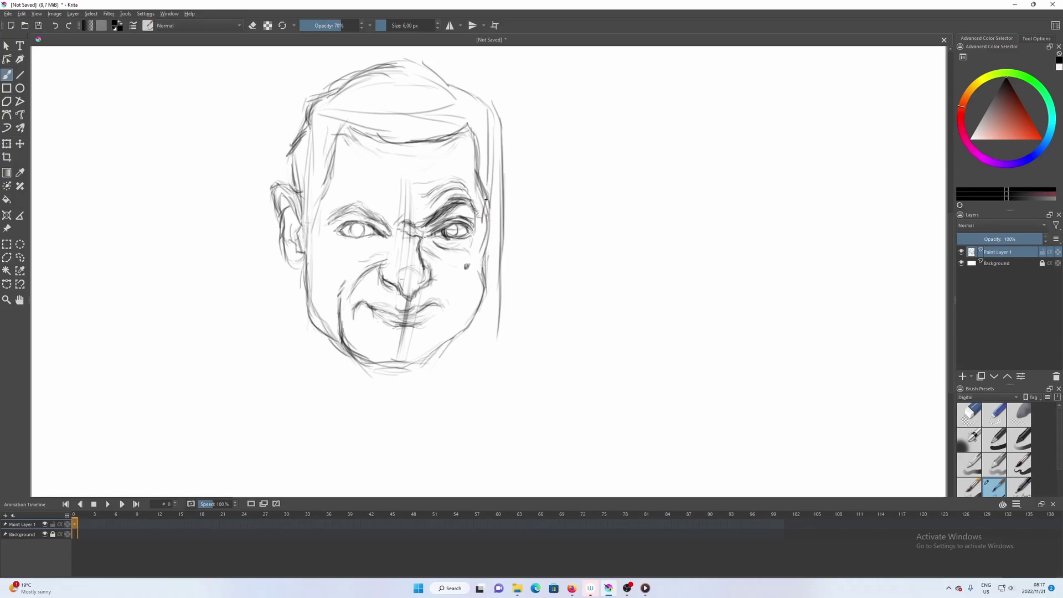
drag(484, 197, 490, 238)
mouse_move(493, 229)
mouse_down()
mouse_move(499, 177)
mouse_move(487, 190)
mouse_move(494, 202)
mouse_move(503, 170)
mouse_move(489, 219)
mouse_up()
drag(499, 182, 491, 223)
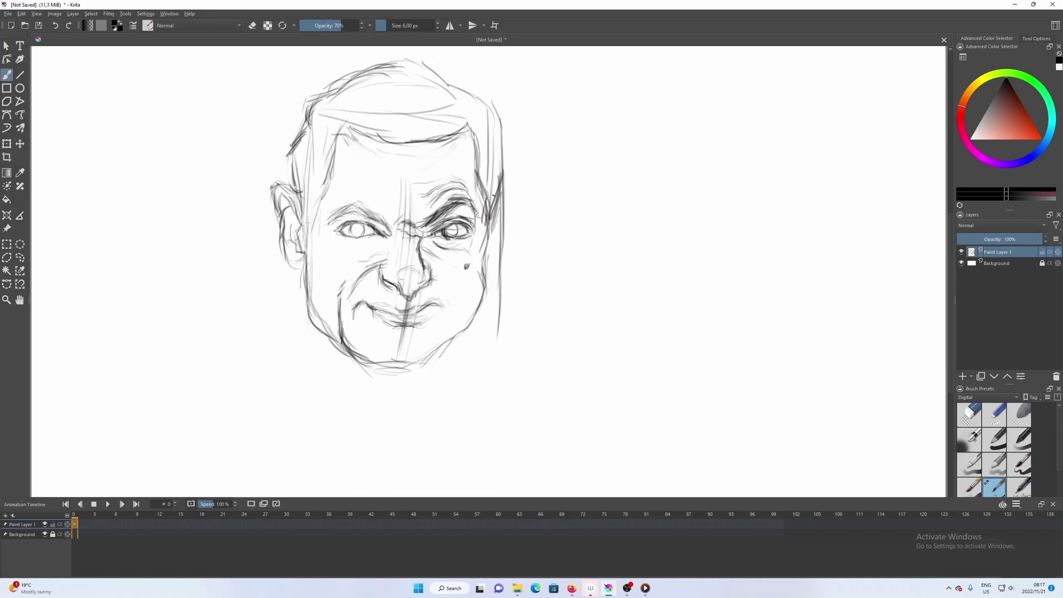
drag(501, 163, 504, 113)
drag(454, 84, 483, 102)
- Erase the leftover construction lines below the chin and outside the left jaw, reducing the eraser from 24 px to 16 px
key(e)
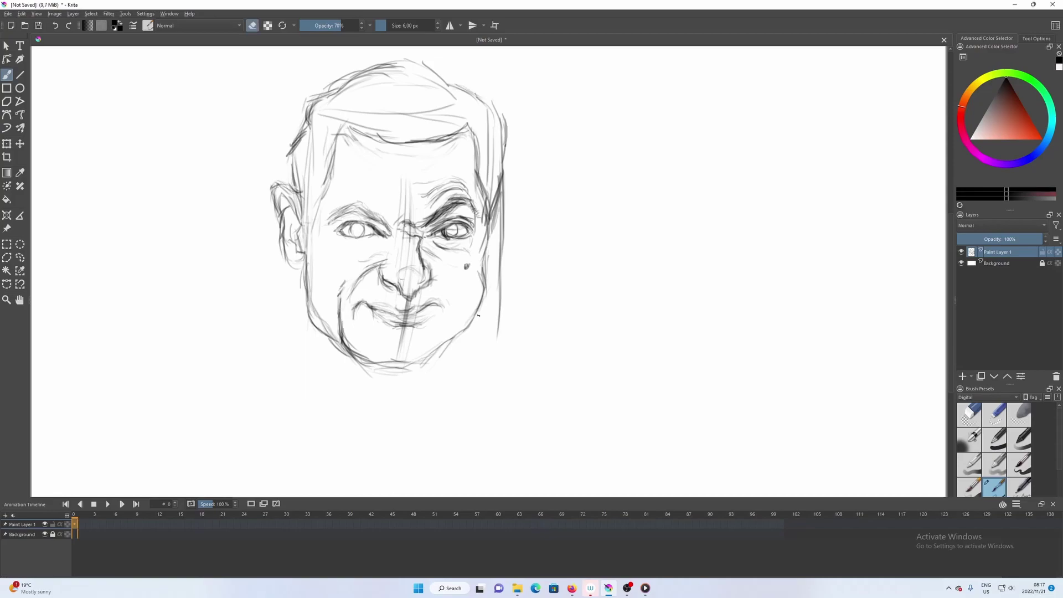
drag(500, 327, 489, 335)
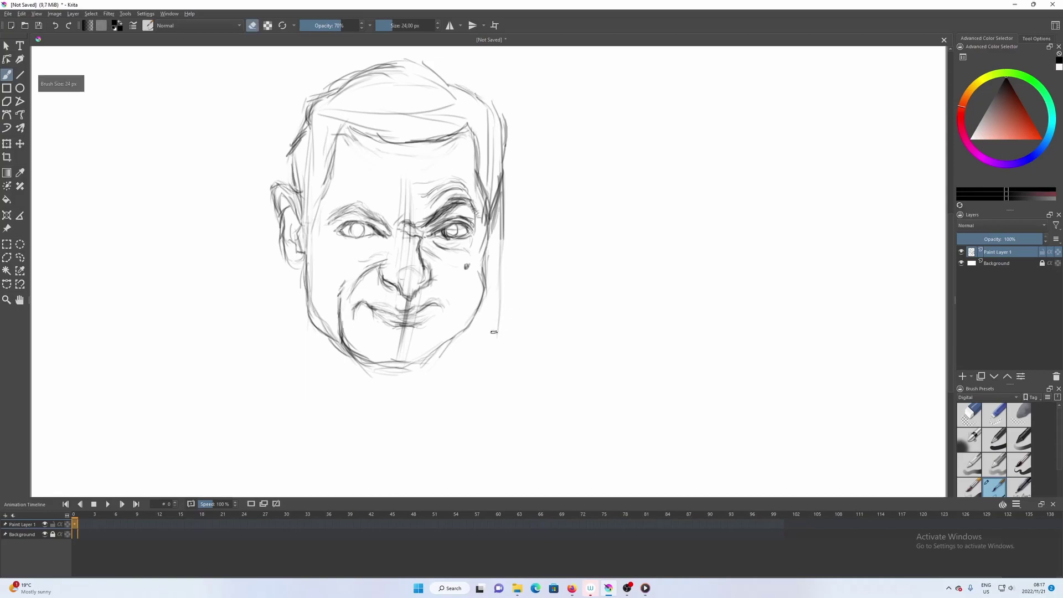
key(bracketleft)
key(bracketleft)
key(bracketleft)
key(bracketleft)
drag(371, 376, 349, 352)
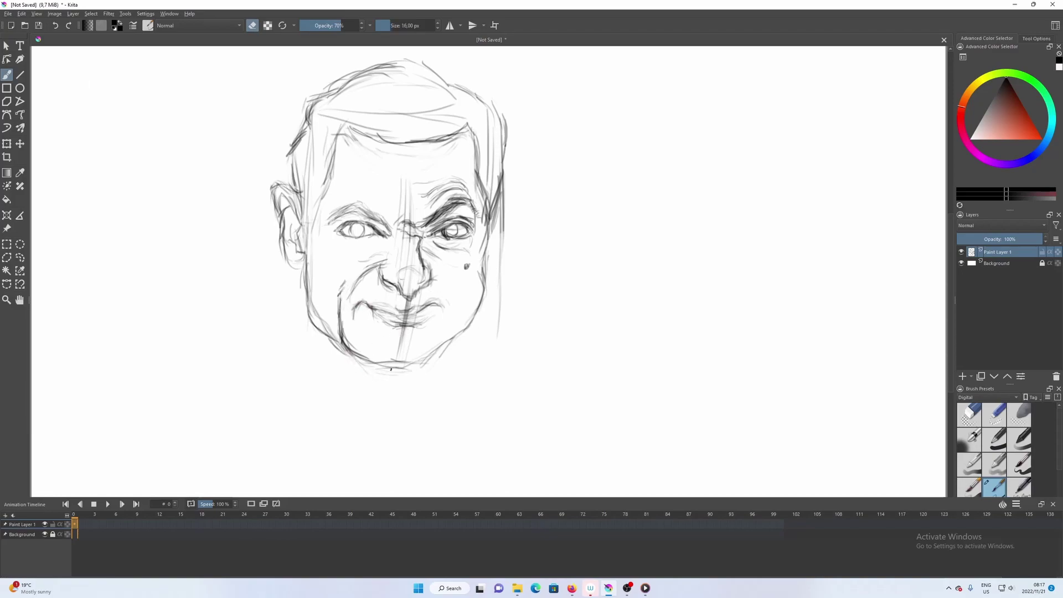
drag(301, 316, 333, 356)
- Return to painting with a smaller brush and redraw the left jaw contour
key(e)
key(bracketleft)
mouse_move(308, 286)
mouse_down()
mouse_move(336, 337)
mouse_move(320, 316)
mouse_up()
key(e)
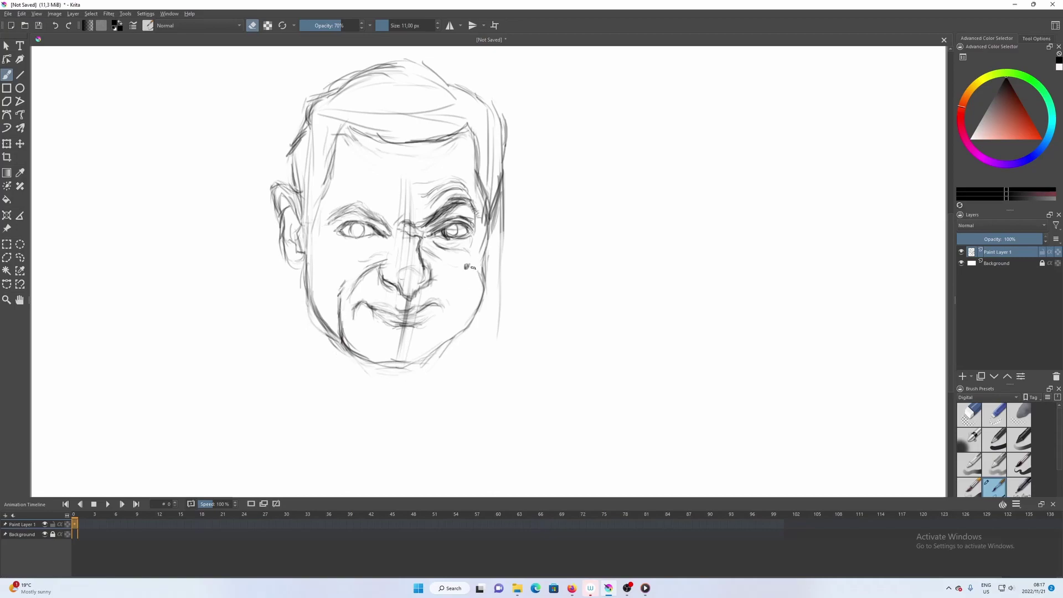
- Erase the long vertical guideline beside the face's right edge, setting the brush to 6 px and 80% opacity
drag(502, 250, 505, 192)
key(bracketleft)
key(bracketleft)
key(bracketleft)
key(bracketleft)
key(bracketleft)
key(o)
drag(500, 284, 500, 260)
key(e)
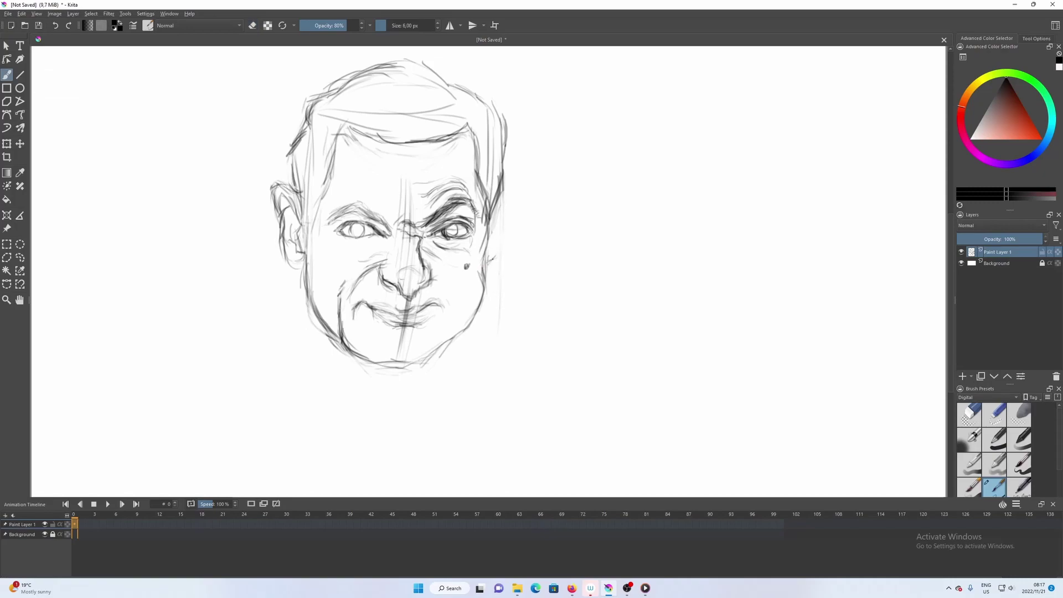
- Draw the right ear's outline and inner folds, and darken its inside with an 11 px brush
drag(494, 255, 508, 220)
drag(511, 188, 507, 207)
drag(504, 216, 494, 244)
drag(504, 199, 497, 217)
key(bracketright)
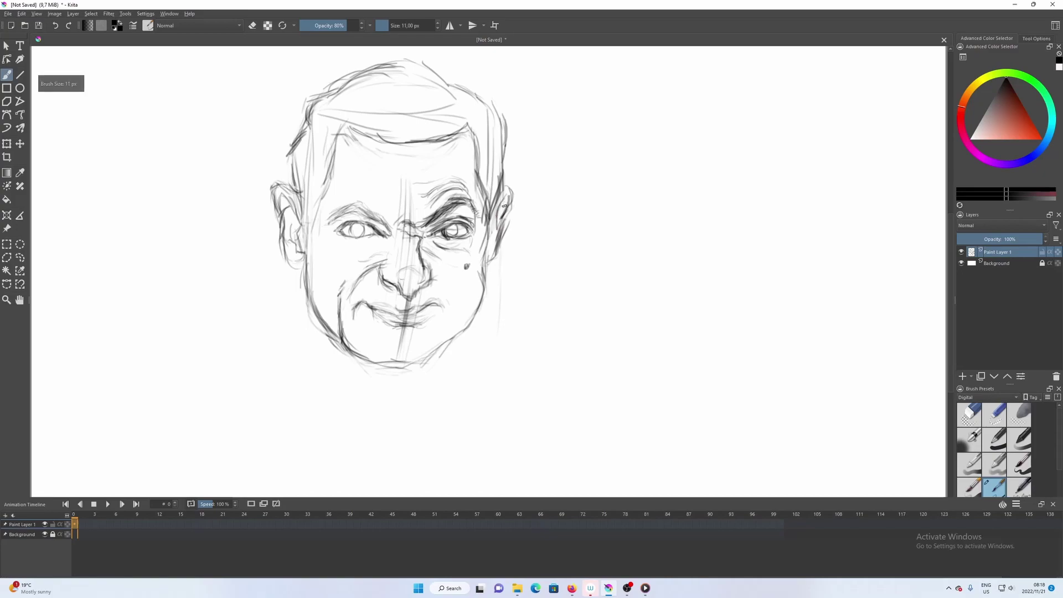
drag(506, 202, 497, 235)
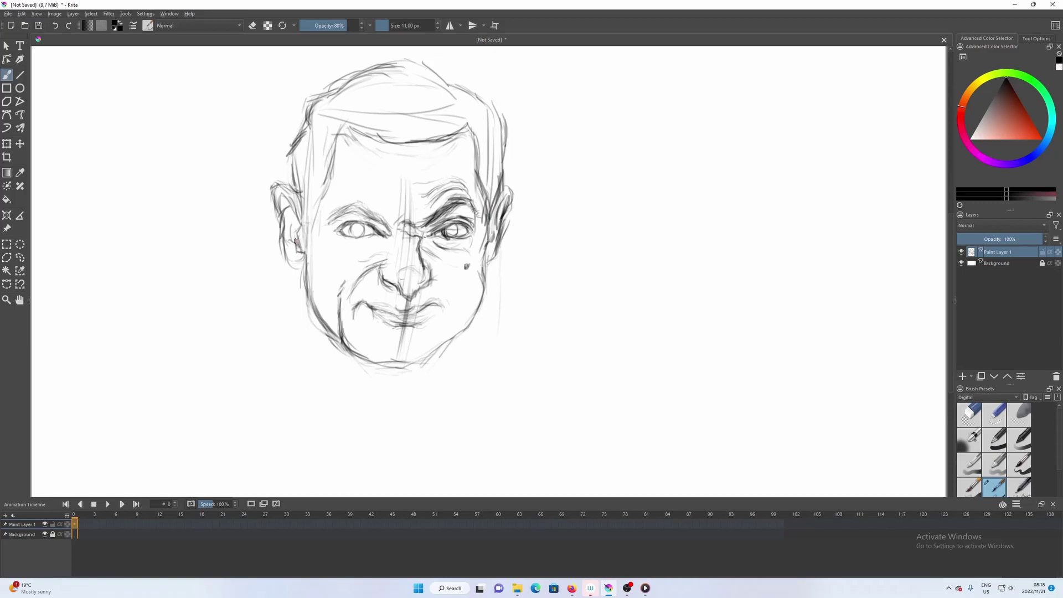
- Shade the left ear's inner folds with a larger brush at 60% opacity, undoing the last stroke
key(bracketright)
key(bracketright)
key(o)
key(o)
drag(294, 234, 297, 244)
key(bracketright)
drag(291, 197, 280, 213)
key(ctrl+z)
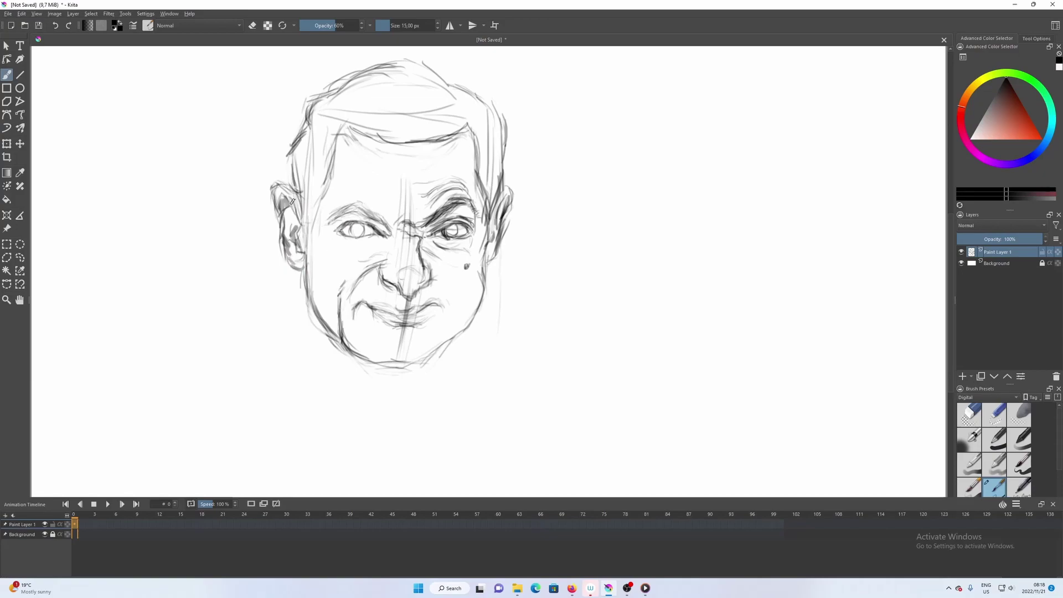
- Fill the left side of the hair with translucent grey from the sideburn up to the crown, enlarging the brush
key(bracketleft)
mouse_move(299, 194)
mouse_down()
mouse_move(304, 226)
mouse_move(321, 193)
mouse_move(304, 222)
mouse_move(296, 155)
mouse_move(312, 182)
mouse_move(329, 121)
mouse_move(304, 141)
mouse_move(312, 148)
mouse_move(320, 106)
mouse_move(319, 127)
mouse_move(369, 87)
mouse_move(313, 116)
mouse_move(358, 106)
mouse_move(340, 127)
mouse_move(365, 121)
mouse_move(357, 84)
mouse_up()
key(bracketright)
key(i)
- Shade the right side of the hair above the ear at 20% opacity, replacing the first stroke with a smaller-brush one
key(i)
key(bracketright)
key(bracketright)
key(bracketright)
key(bracketright)
key(bracketright)
key(bracketright)
key(bracketright)
key(bracketright)
key(bracketright)
key(bracketright)
key(bracketright)
key(bracketright)
key(bracketright)
key(i)
key(i)
key(bracketright)
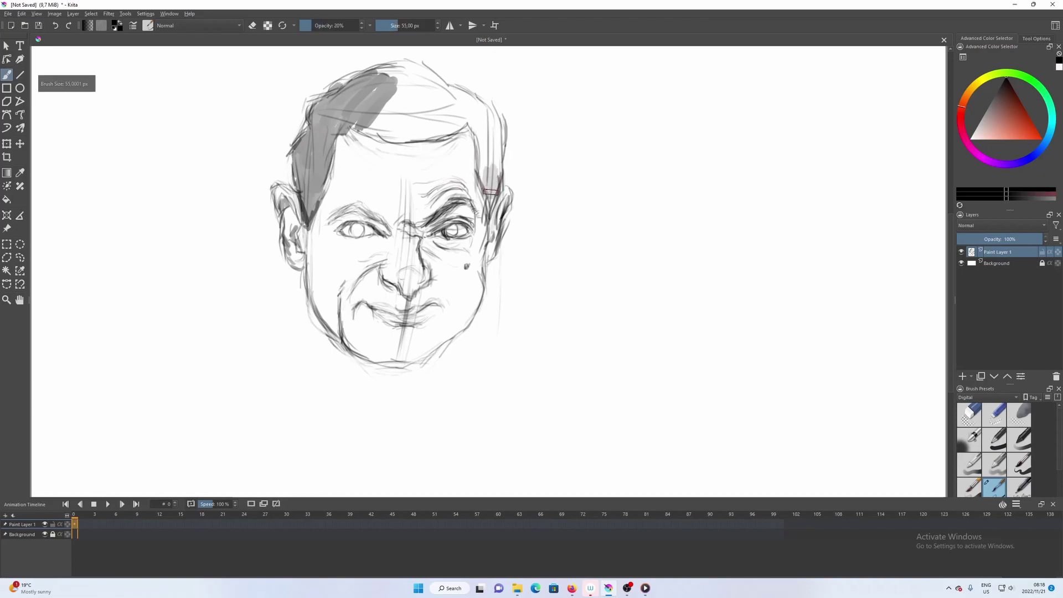
key(ctrl+z)
key(bracketleft)
mouse_move(490, 185)
mouse_down()
mouse_move(486, 128)
mouse_move(487, 217)
mouse_up()
key(o)
key(bracketleft)
key(bracketleft)
key(bracketleft)
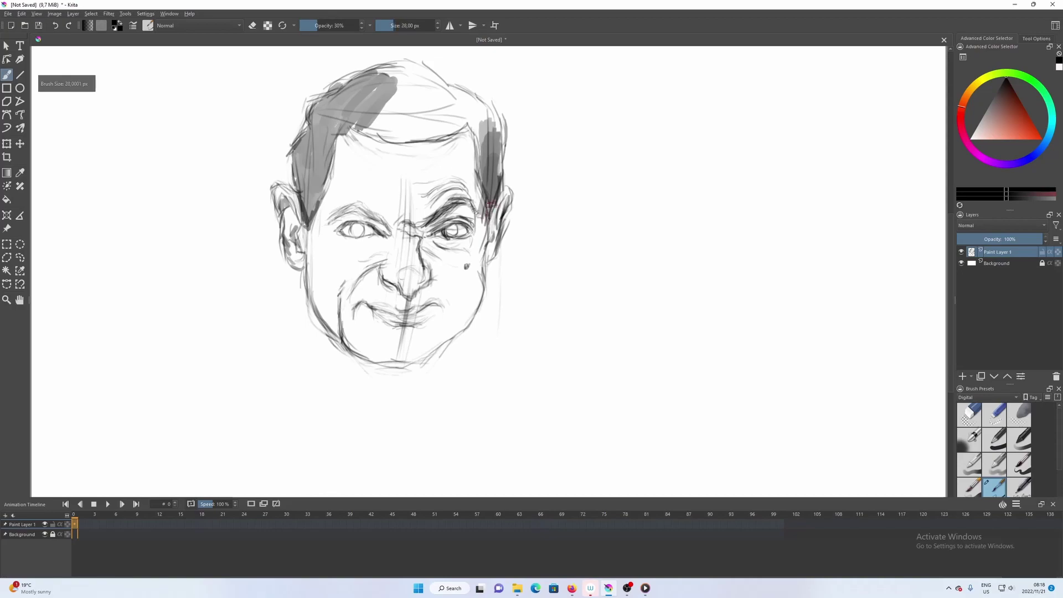
- Extend the grey shading over the upper right of the hair at 30% opacity, and shade the front hair more opaquely
key(bracketright)
mouse_move(490, 160)
mouse_down()
mouse_move(465, 102)
mouse_move(462, 119)
mouse_move(494, 131)
mouse_move(452, 121)
mouse_up()
key(bracketright)
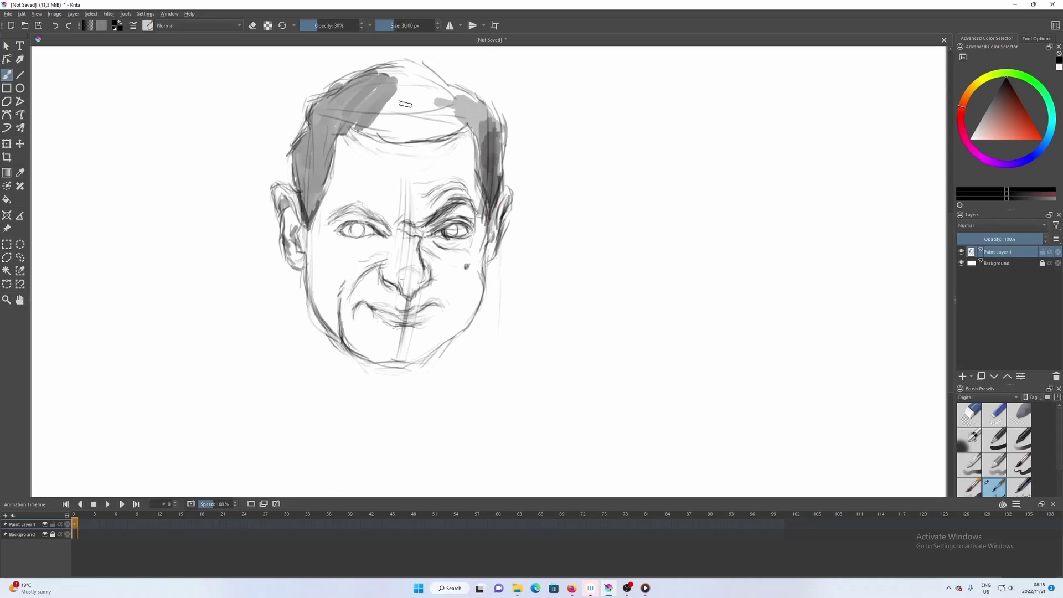
key(bracketright)
key(bracketright)
key(o)
mouse_move(372, 117)
mouse_down()
mouse_move(409, 124)
mouse_move(387, 120)
mouse_move(422, 120)
mouse_move(391, 104)
mouse_move(426, 111)
mouse_move(395, 136)
mouse_move(410, 133)
mouse_up()
- Darken the crown and left part of the hair with large dark grey strokes at 70% opacity
key(bracketright)
key(o)
key(o)
key(o)
key(bracketright)
mouse_move(370, 86)
mouse_down()
mouse_move(404, 127)
mouse_move(437, 119)
mouse_move(432, 104)
mouse_move(388, 95)
mouse_move(367, 78)
mouse_move(424, 88)
mouse_move(427, 98)
mouse_move(345, 95)
mouse_move(365, 105)
mouse_move(358, 114)
mouse_move(356, 105)
mouse_move(396, 97)
mouse_move(374, 94)
mouse_move(363, 110)
mouse_move(404, 134)
mouse_move(454, 118)
mouse_move(412, 121)
mouse_move(399, 102)
mouse_move(415, 122)
mouse_move(458, 128)
mouse_move(450, 110)
mouse_move(411, 88)
mouse_move(442, 90)
mouse_move(394, 68)
mouse_move(313, 123)
mouse_move(339, 95)
mouse_move(370, 88)
mouse_move(348, 118)
mouse_move(331, 115)
mouse_move(358, 119)
mouse_move(306, 161)
mouse_move(315, 157)
mouse_move(297, 188)
mouse_move(310, 138)
mouse_up()
ctrl+click(354, 97)
key(bracketright)
ctrl+click(381, 96)
- Reduce the brush to 18 px, fill in the left eyebrow with dark grey, and refine it at 16 px
key(bracketleft)
key(bracketleft)
key(bracketleft)
key(bracketleft)
key(bracketleft)
key(bracketleft)
key(bracketleft)
key(bracketleft)
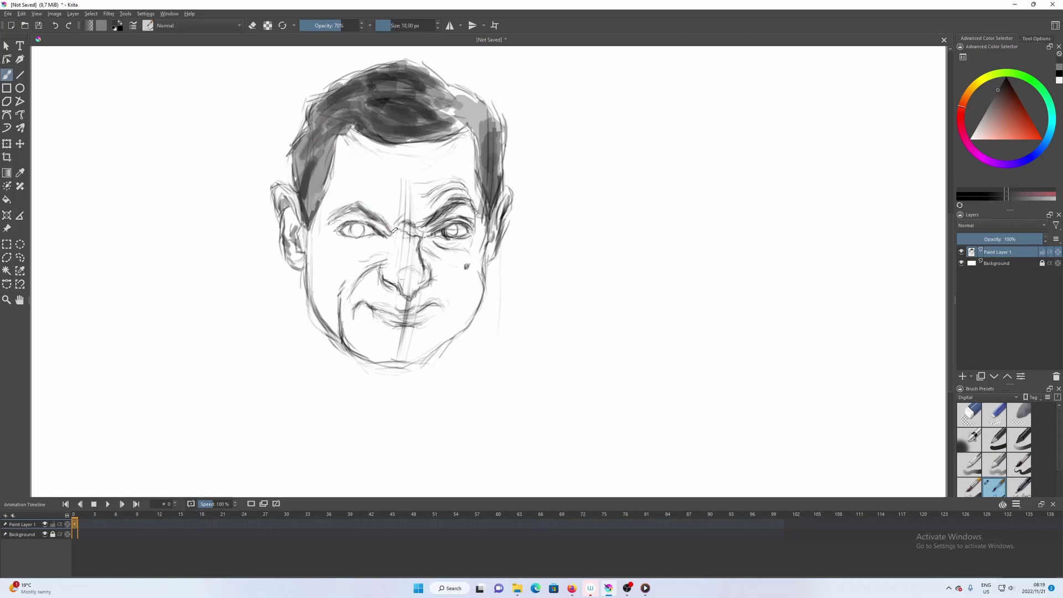
drag(388, 224, 358, 207)
key(bracketleft)
key(bracketright)
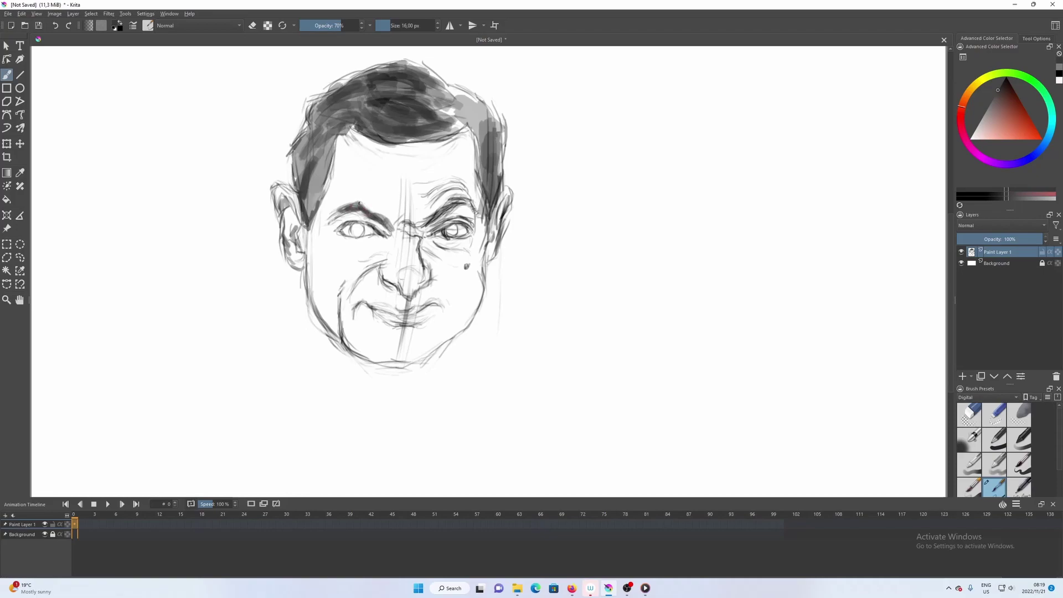
key(e)
key(e)
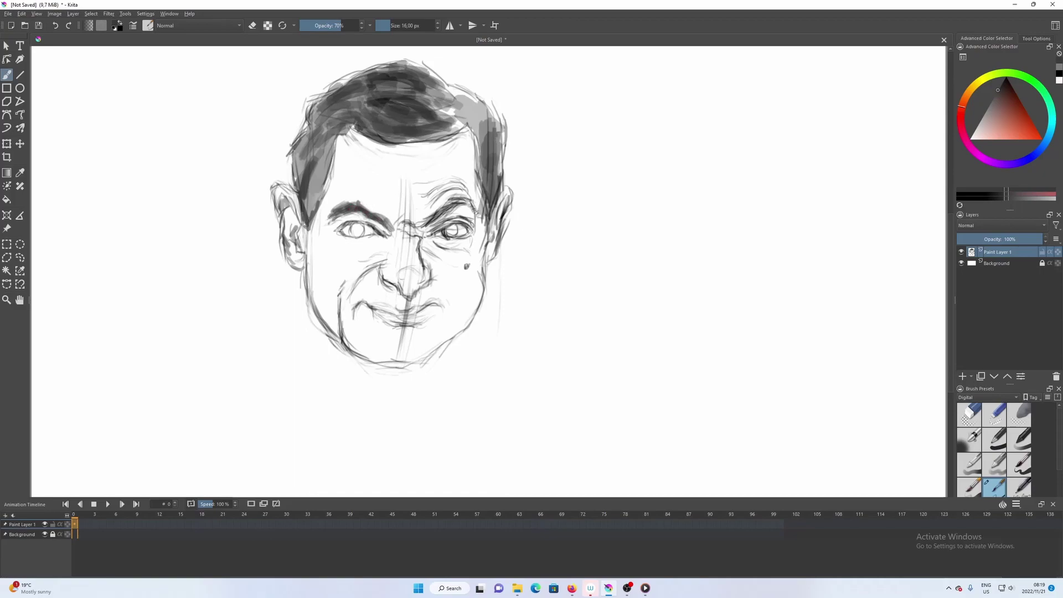
- Fill in the right eyebrow with an 18 px brush and refine its outer end at 16 px
key(bracketright)
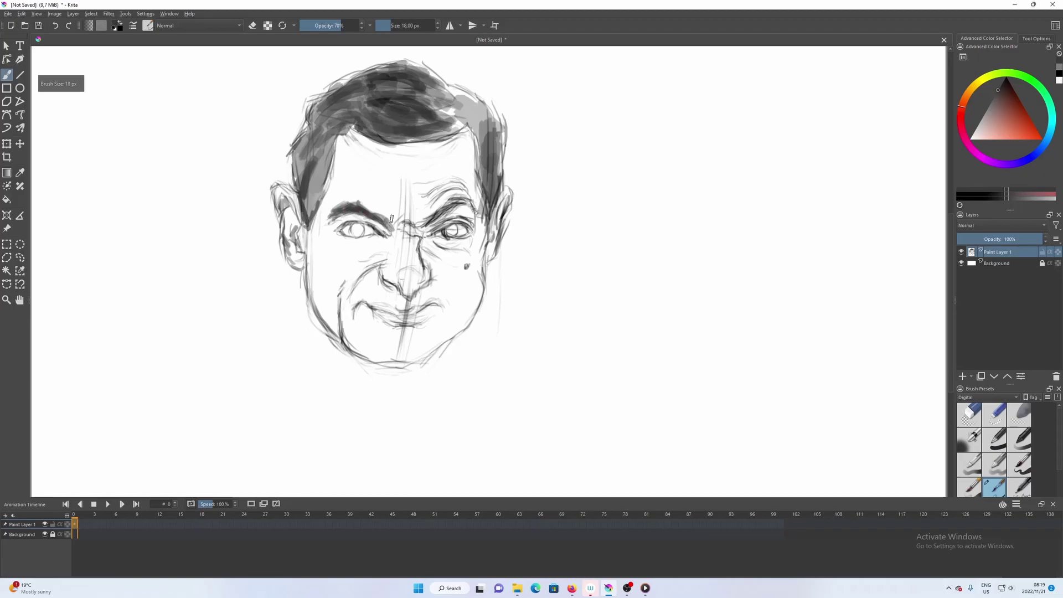
mouse_move(419, 224)
mouse_down()
mouse_move(426, 223)
mouse_move(458, 208)
mouse_move(465, 195)
mouse_move(445, 204)
mouse_up()
key(bracketleft)
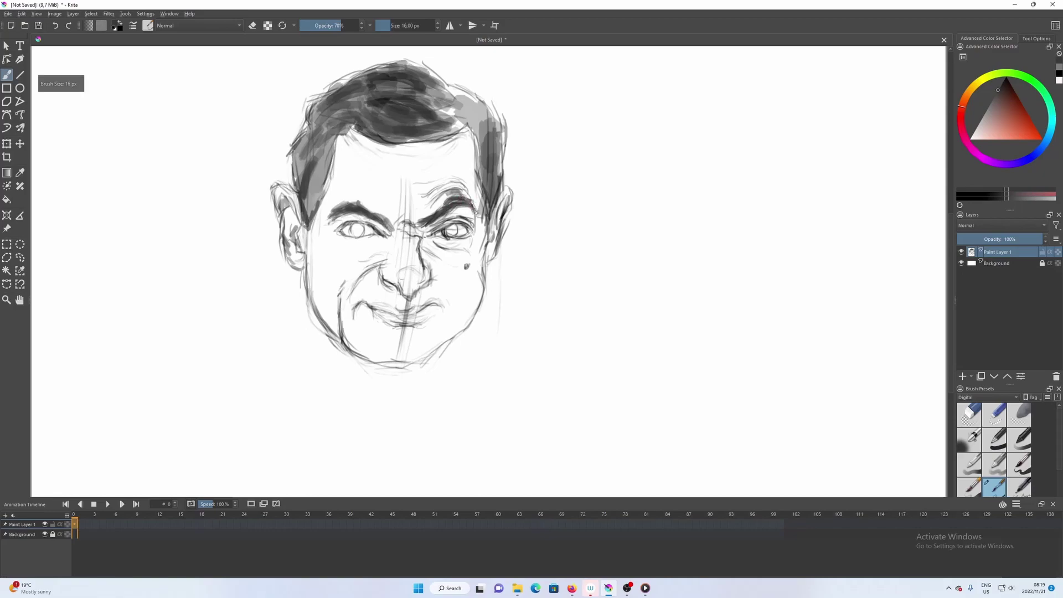
key(e)
- Raise the brush opacity to 90% and darken the right eye's iris
key(e)
mouse_move(480, 216)
mouse_down()
mouse_move(471, 202)
mouse_move(474, 212)
mouse_up()
key(bracketleft)
key(o)
key(e)
key(bracketright)
key(e)
key(bracketright)
drag(447, 228, 452, 229)
- Enlarge the brush and fill the left eye's iris with dark grey, refining it at 16 px
key(bracketright)
key(bracketright)
key(bracketright)
key(bracketright)
drag(354, 225, 360, 229)
key(bracketleft)
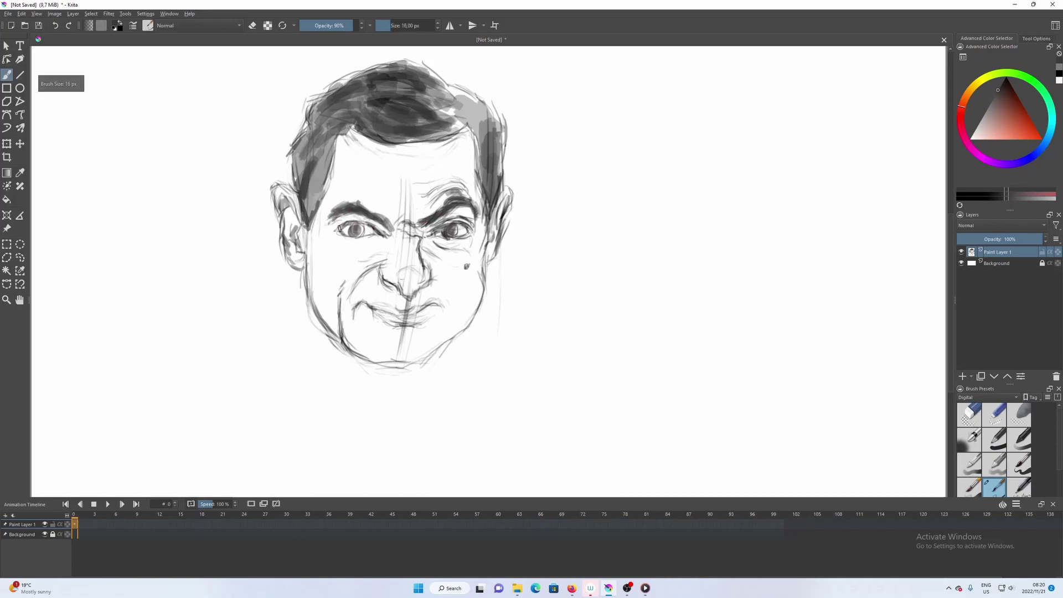
key(e)
key(e)
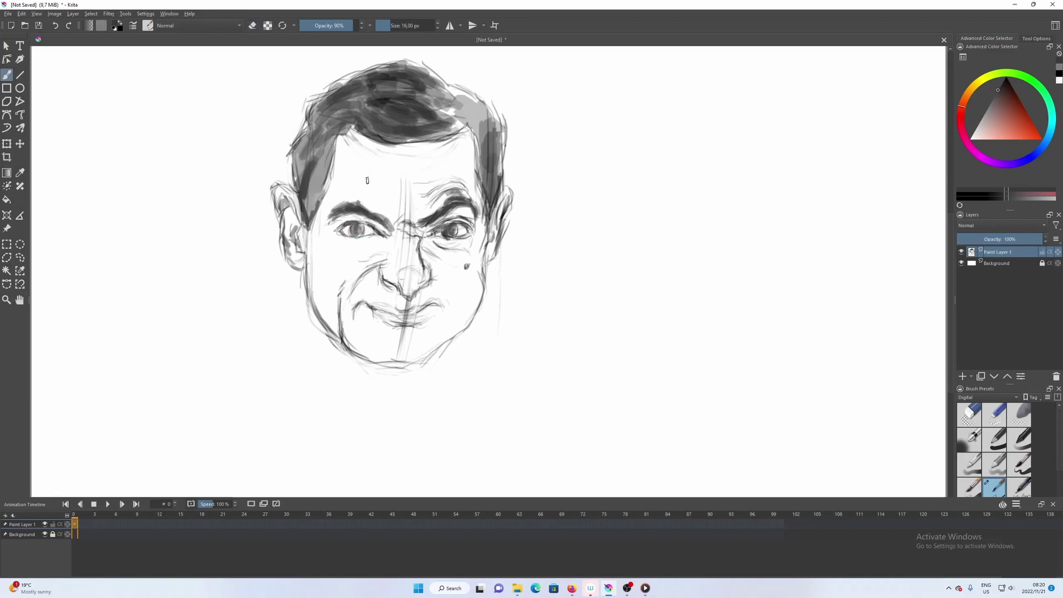
- Shade the underside of the nose and the area above the upper lip with a 16 px dark grey brush, undoing one stroke
key(e)
key(bracketleft)
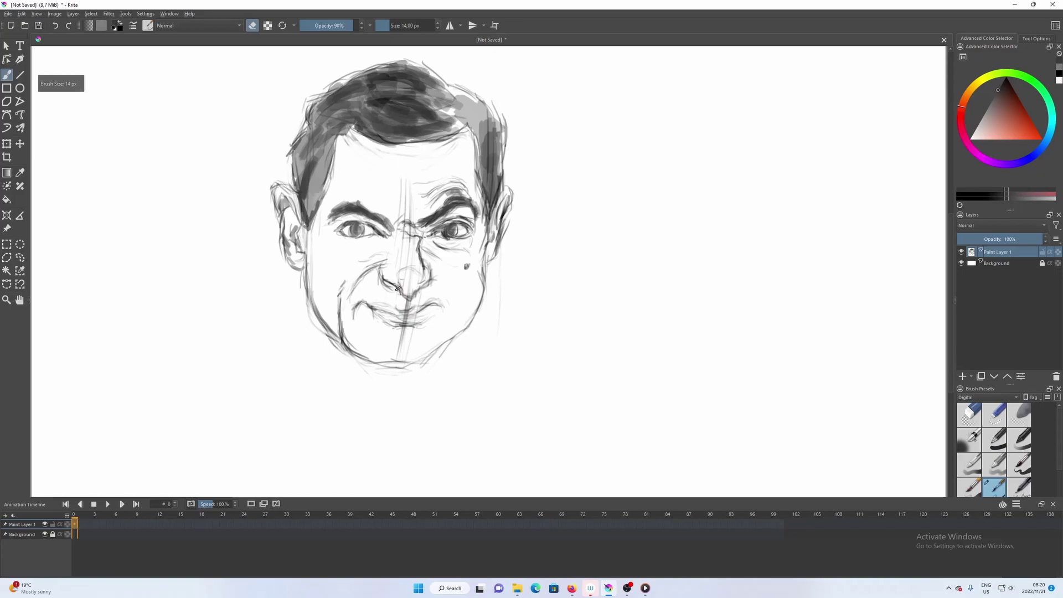
key(bracketright)
key(bracketright)
key(e)
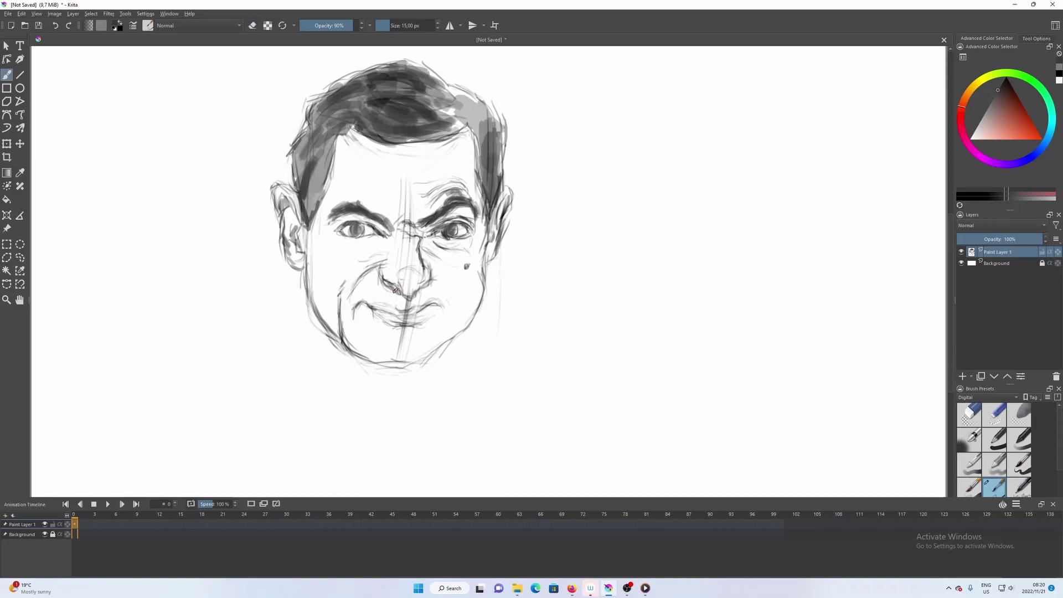
key(bracketright)
drag(390, 283, 402, 294)
key(ctrl+z)
drag(424, 289, 410, 302)
- Refine the upper lip with a 16 px brush at 90% opacity, using lighter greys sampled from around the mouth
key(bracketleft)
key(o)
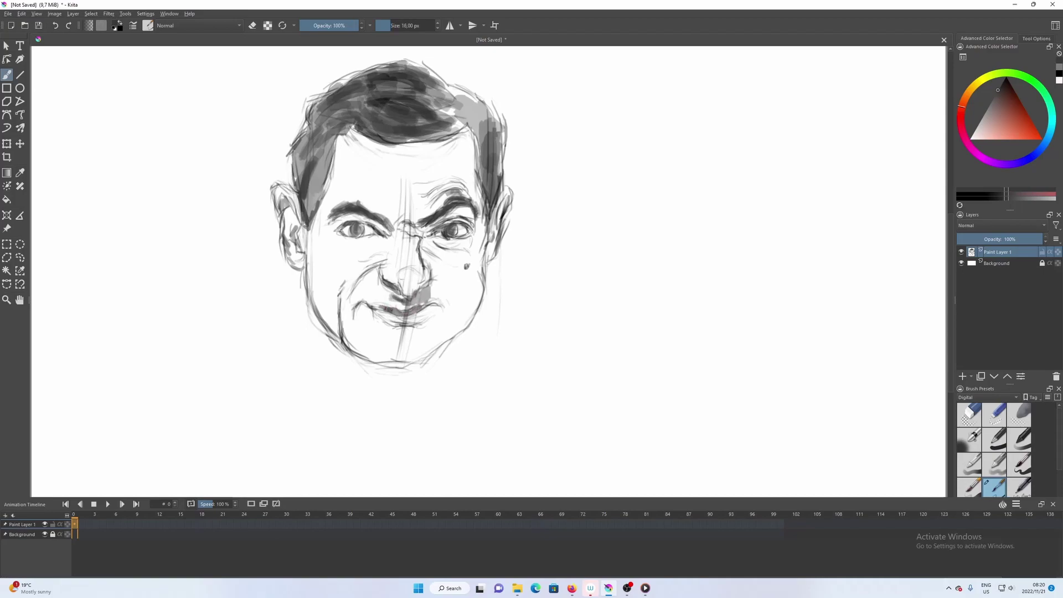
key(bracketleft)
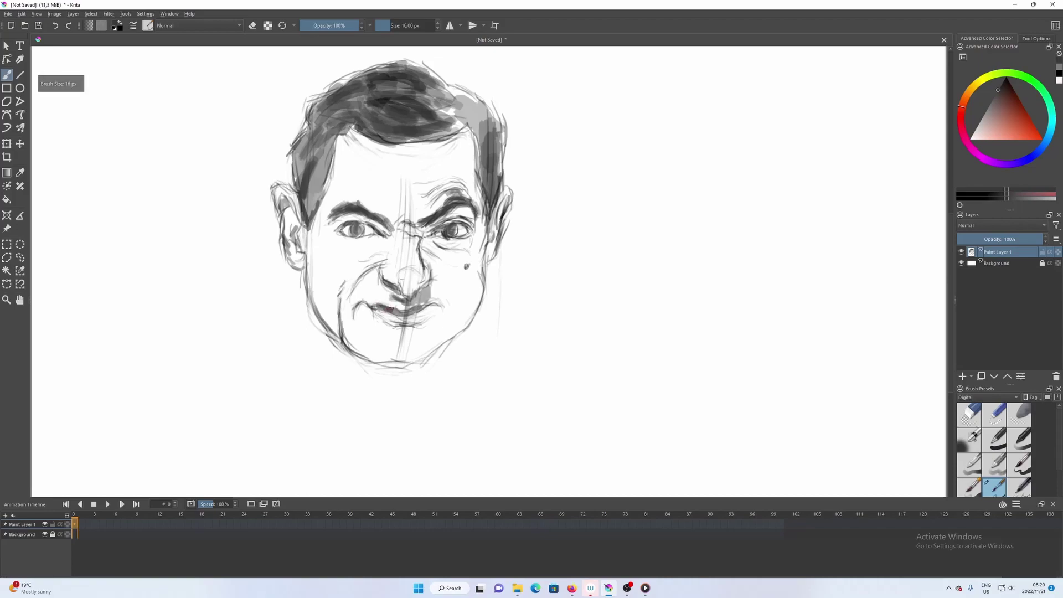
key(i)
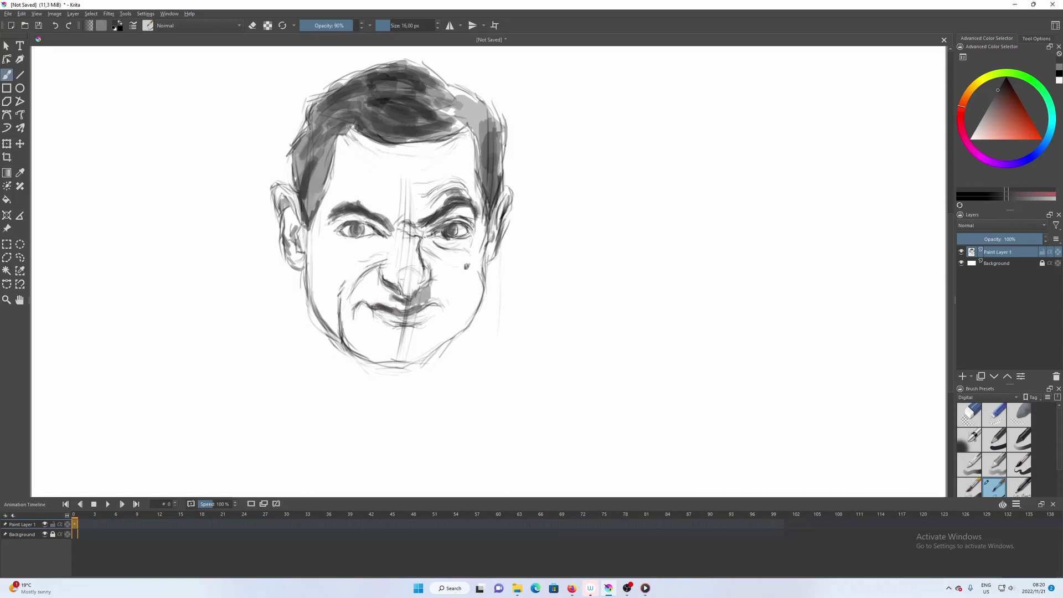
key(l)
drag(384, 308, 378, 308)
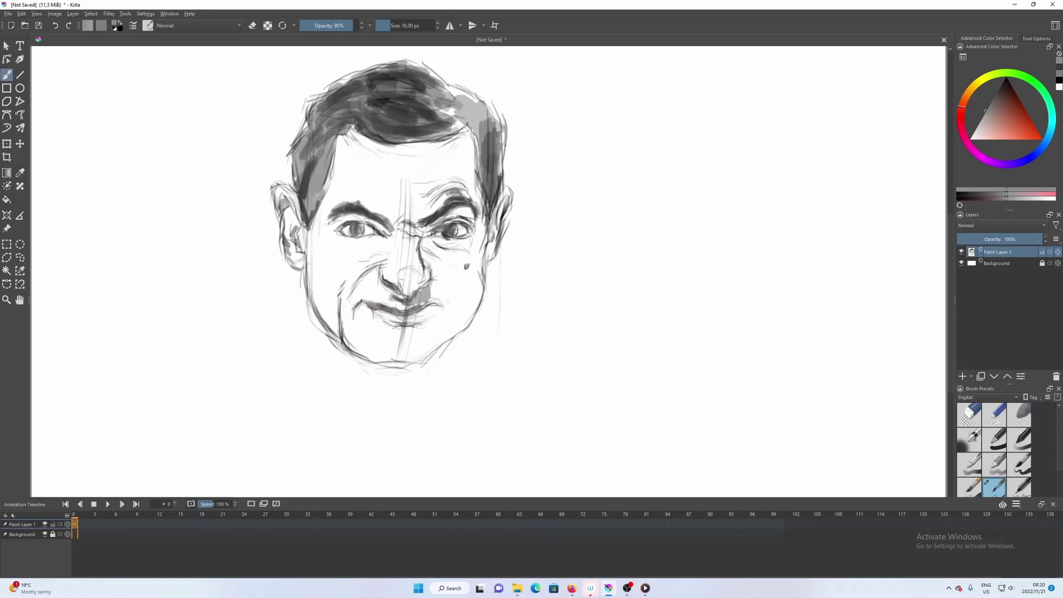
ctrl+click(420, 295)
drag(418, 303, 410, 311)
ctrl+click(413, 304)
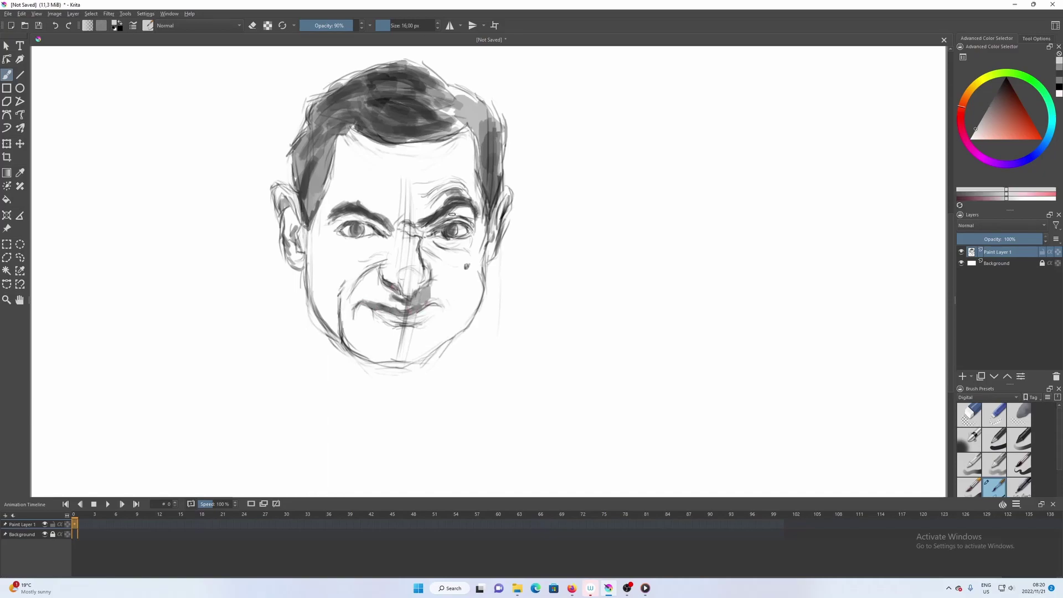
- Sample a dark grey, enlarge the brush and shade the lower lip
ctrl+click(463, 261)
key(bracketleft)
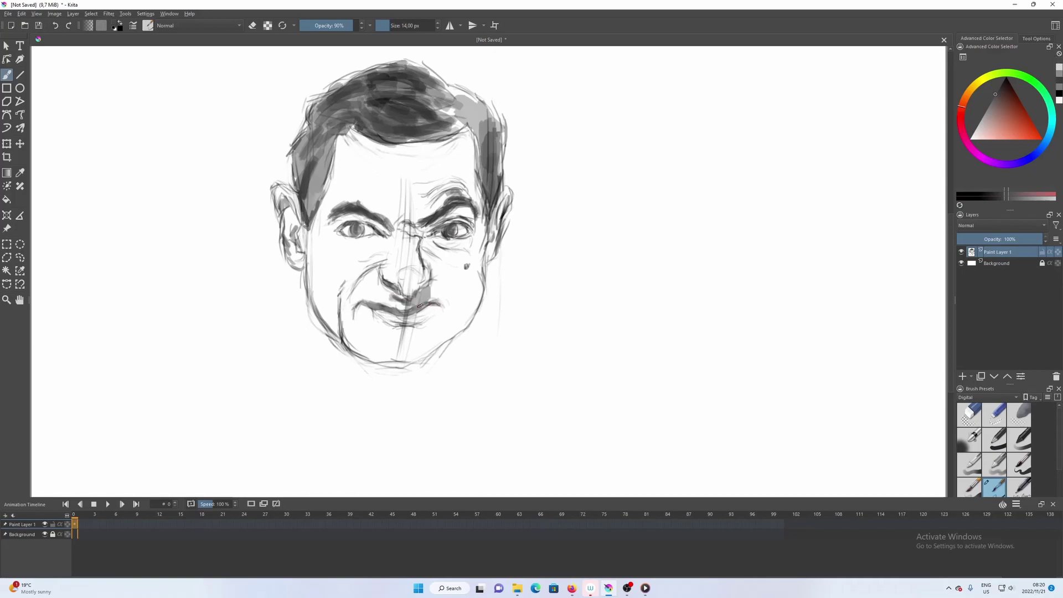
key(bracketright)
key(bracketright)
key(bracketright)
key(bracketright)
key(bracketright)
drag(420, 315, 407, 325)
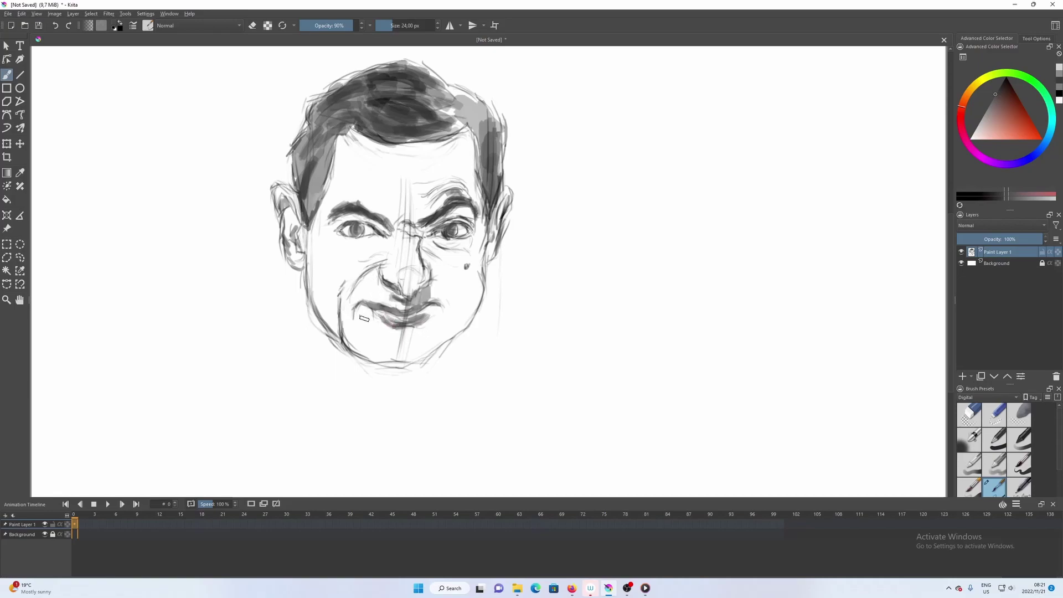
- Enlarge the brush to 28 px, lower its opacity and shade a thick grey band along the jaw and chin
key(i)
key(bracketright)
key(bracketright)
mouse_move(344, 336)
mouse_down()
mouse_move(374, 354)
mouse_move(428, 354)
mouse_move(378, 356)
mouse_move(352, 338)
mouse_move(365, 353)
mouse_move(341, 320)
mouse_up()
- Reduce the brush to 22 px at 50% opacity and shade the tip of the nose
key(i)
key(i)
key(i)
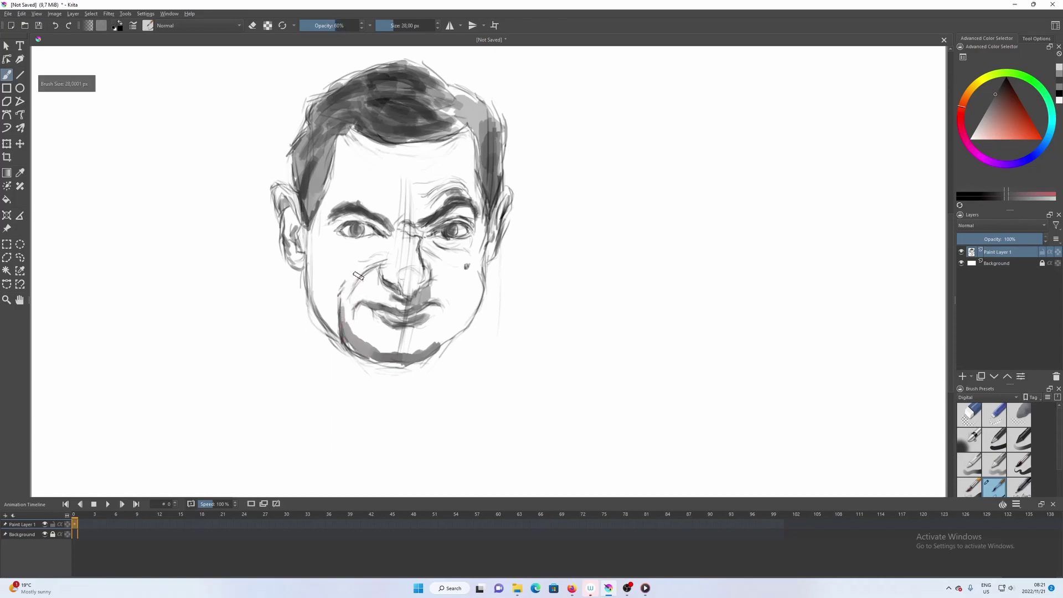
key(bracketleft)
key(bracketleft)
key(bracketleft)
key(bracketleft)
key(bracketleft)
key(bracketleft)
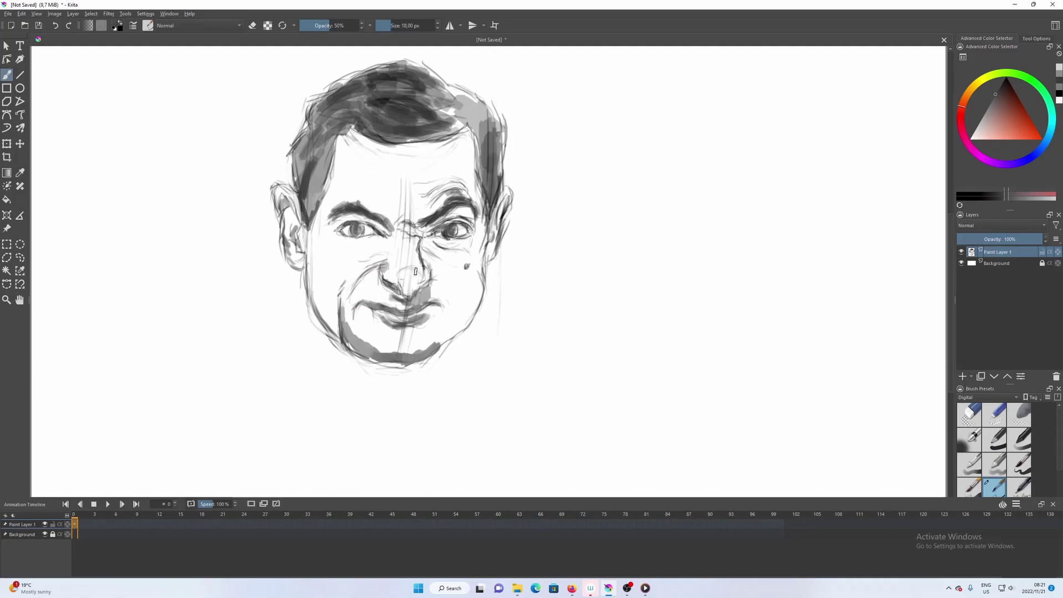
key(bracketright)
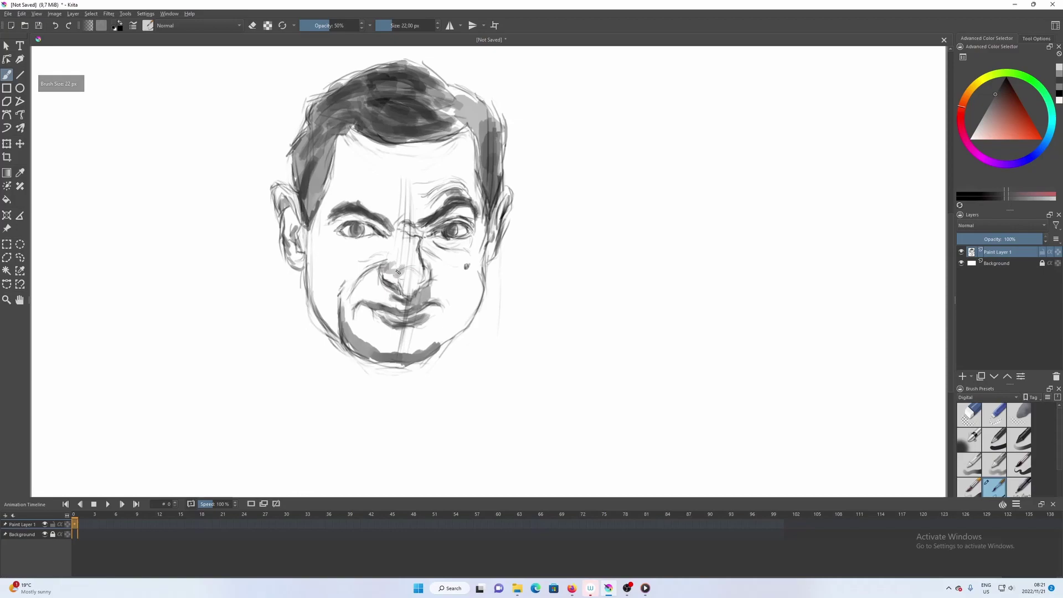
drag(408, 258, 419, 272)
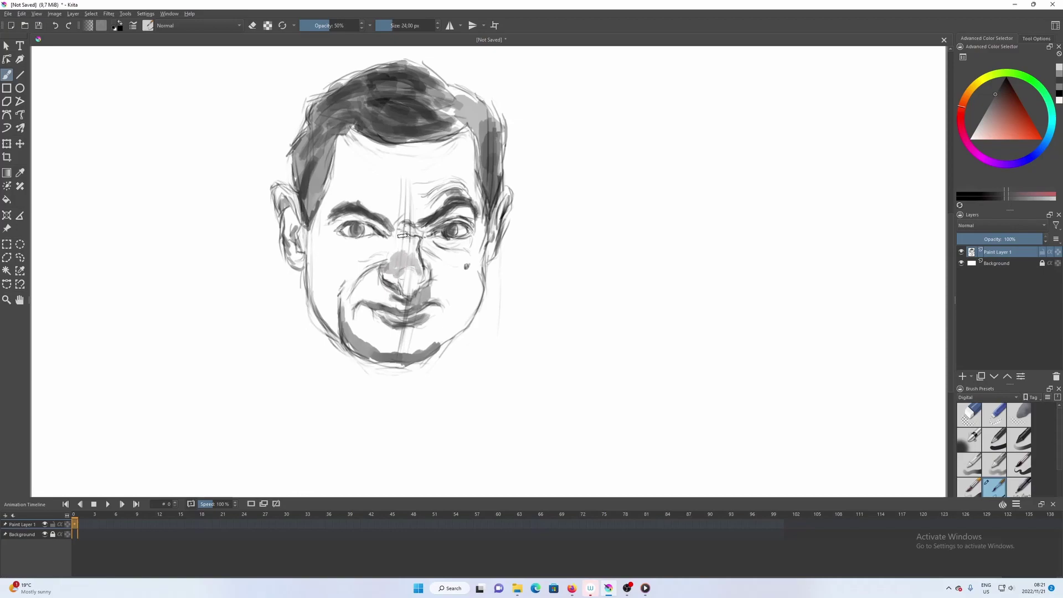
- Enlarge the brush to 28 px and shade the bridge of the nose between the eyebrows
key(bracketright)
key(bracketright)
key(bracketright)
mouse_move(405, 229)
mouse_down()
mouse_move(396, 226)
mouse_move(419, 233)
mouse_move(396, 230)
mouse_move(419, 248)
mouse_move(417, 234)
mouse_move(414, 254)
mouse_move(415, 237)
mouse_up()
- Raise the opacity to 60% and use a small eraser to clean up the inner corner of the right eye
key(o)
key(bracketleft)
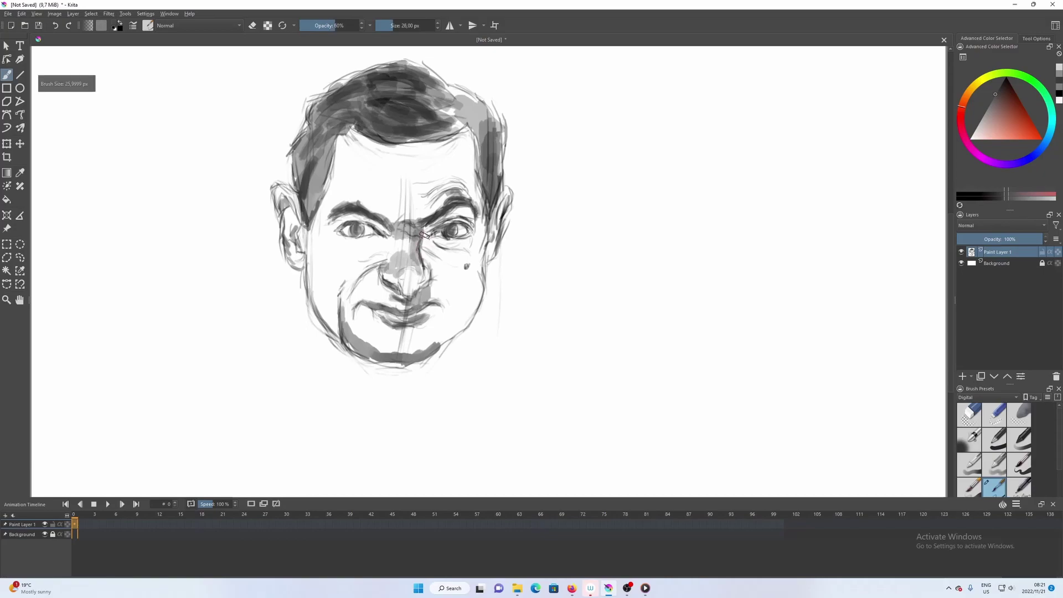
key(bracketleft)
key(bracketleft)
key(bracketleft)
scroll(428, 231, up, 1)
key(e)
key(bracketleft)
- Redefine the right eye's lines in near-black with a 3 px brush at 80% opacity, undoing the last two strokes
key(bracketleft)
key(bracketleft)
key(bracketleft)
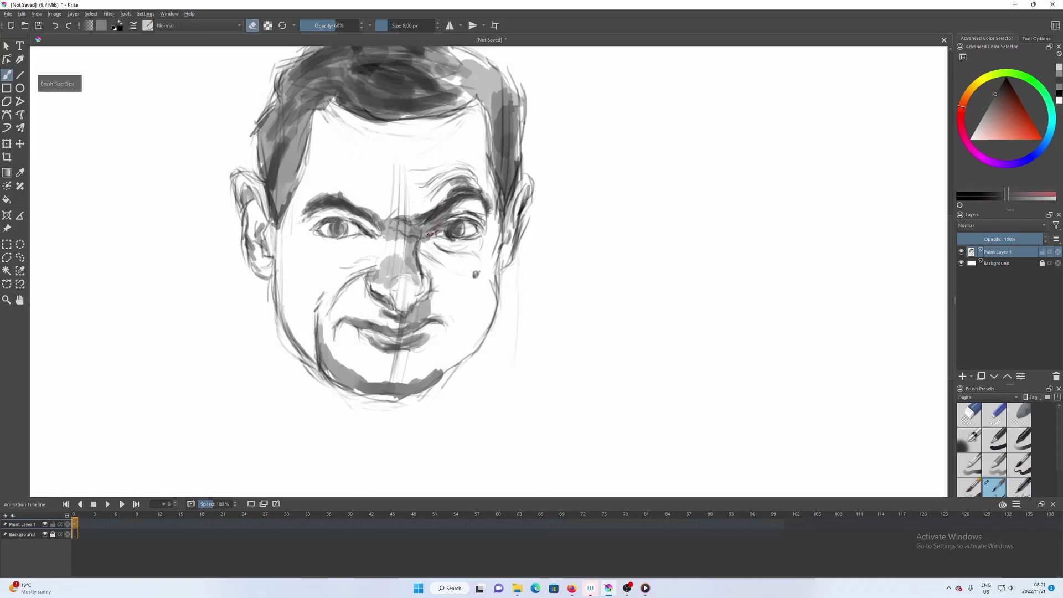
mouse_move(436, 228)
mouse_down()
mouse_move(427, 238)
mouse_move(439, 221)
mouse_up()
key(e)
key(bracketleft)
key(bracketleft)
key(bracketleft)
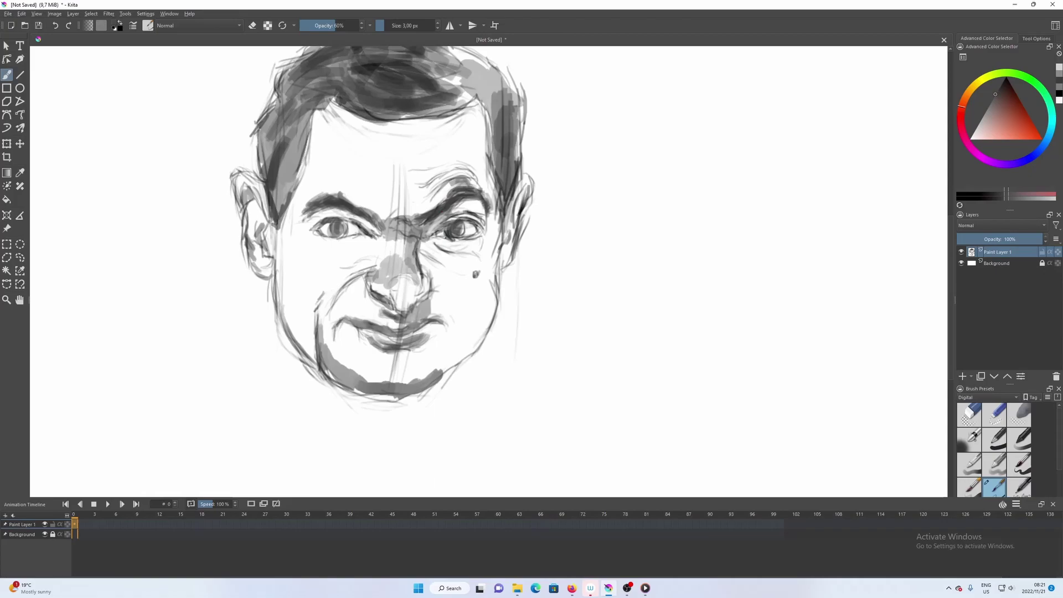
key(o)
click(979, 197)
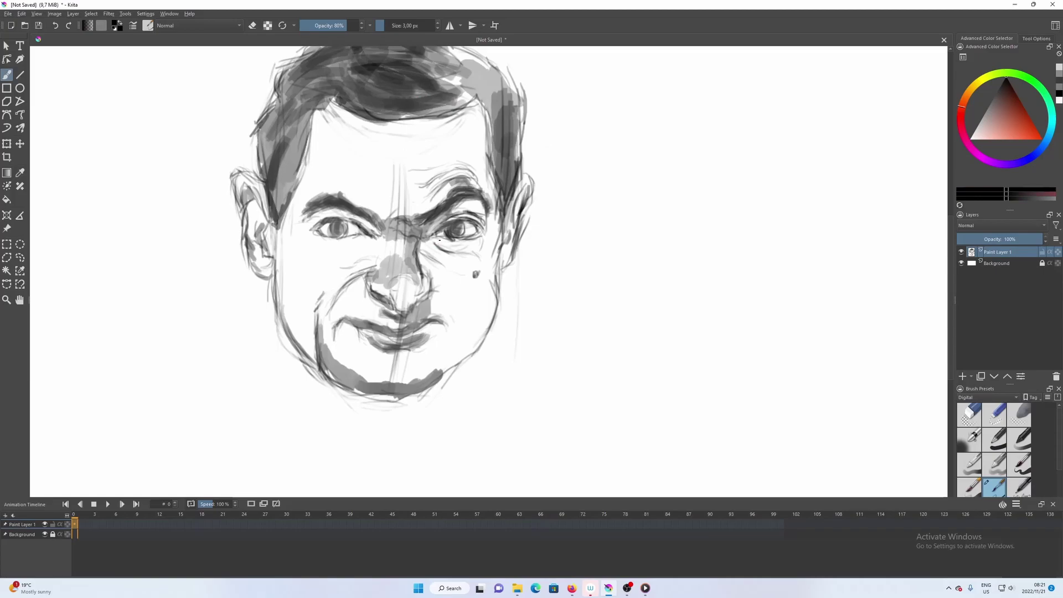
drag(455, 234, 454, 227)
key(ctrl+z)
key(ctrl+z)
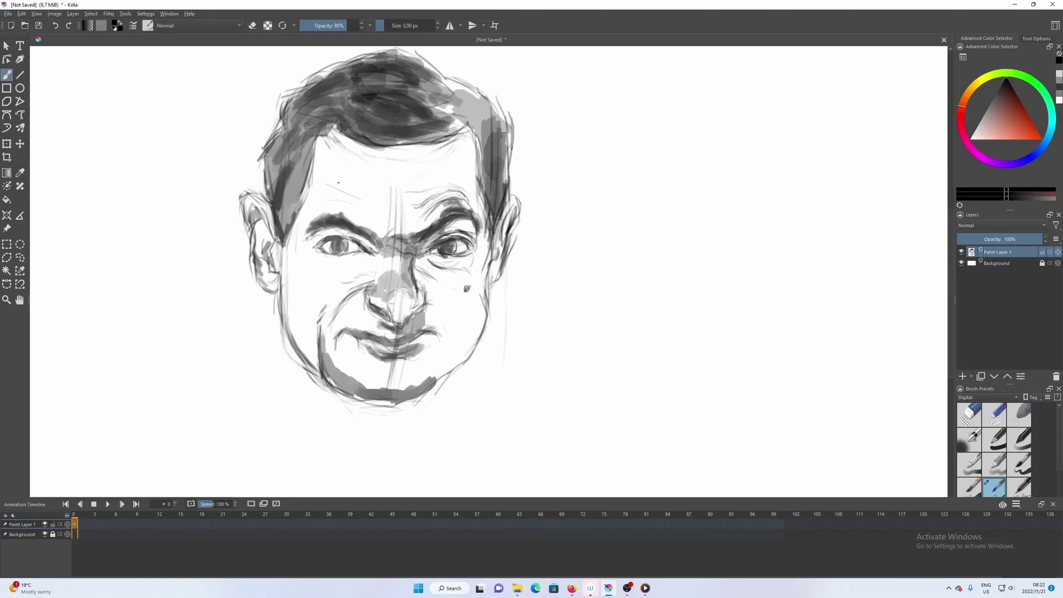
- Sample the chin's grey and shade the left cheek up towards the eye with a 47 px brush at 70% opacity
ctrl+click(338, 369)
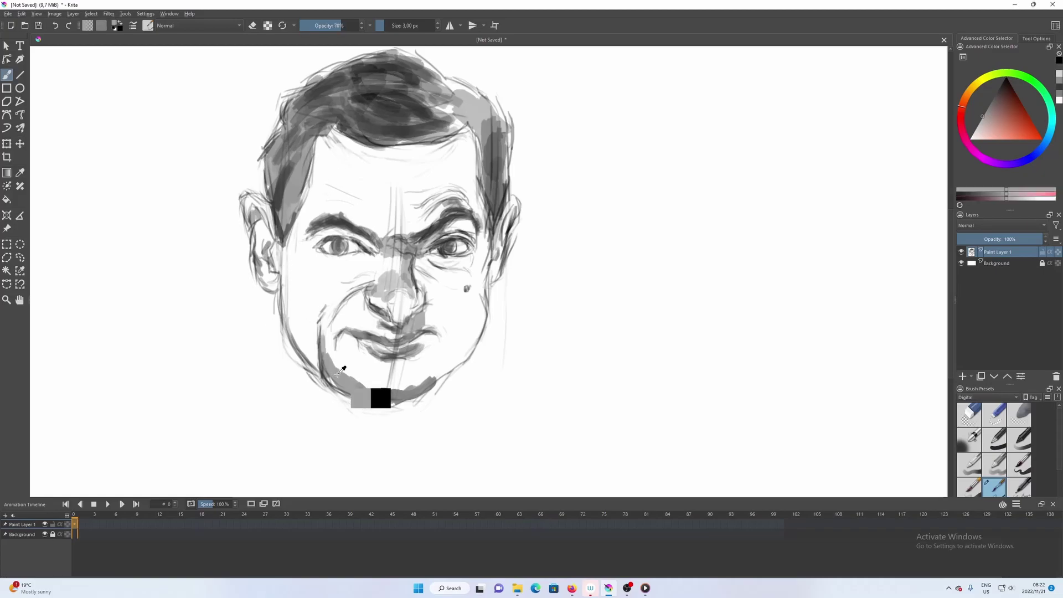
key(bracketright)
key(bracketright)
key(bracketright)
key(bracketright)
key(bracketright)
key(bracketright)
key(bracketright)
key(bracketright)
key(bracketright)
key(bracketright)
key(bracketright)
key(bracketright)
key(bracketright)
key(bracketright)
key(bracketright)
key(bracketright)
key(bracketright)
key(bracketright)
key(bracketright)
key(bracketright)
key(bracketright)
key(bracketright)
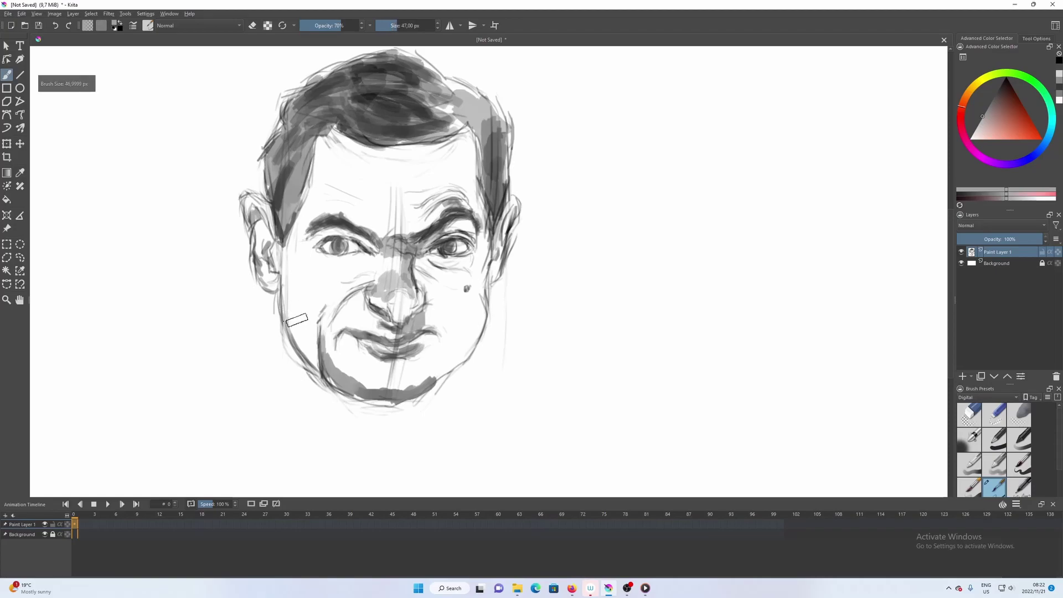
mouse_move(308, 356)
mouse_down()
mouse_move(312, 363)
mouse_move(310, 296)
mouse_up()
drag(302, 350, 305, 296)
mouse_move(317, 359)
mouse_down()
mouse_move(318, 308)
mouse_move(307, 353)
mouse_move(296, 332)
mouse_move(295, 271)
mouse_move(289, 324)
mouse_move(299, 294)
mouse_move(304, 308)
mouse_move(317, 294)
mouse_move(301, 293)
mouse_move(331, 259)
mouse_up()
- Reduce the brush to 14 px and shade the area beneath the right eye
key(bracketleft)
key(bracketleft)
key(bracketleft)
key(bracketleft)
key(bracketleft)
key(bracketleft)
key(bracketleft)
key(bracketleft)
key(bracketleft)
key(bracketleft)
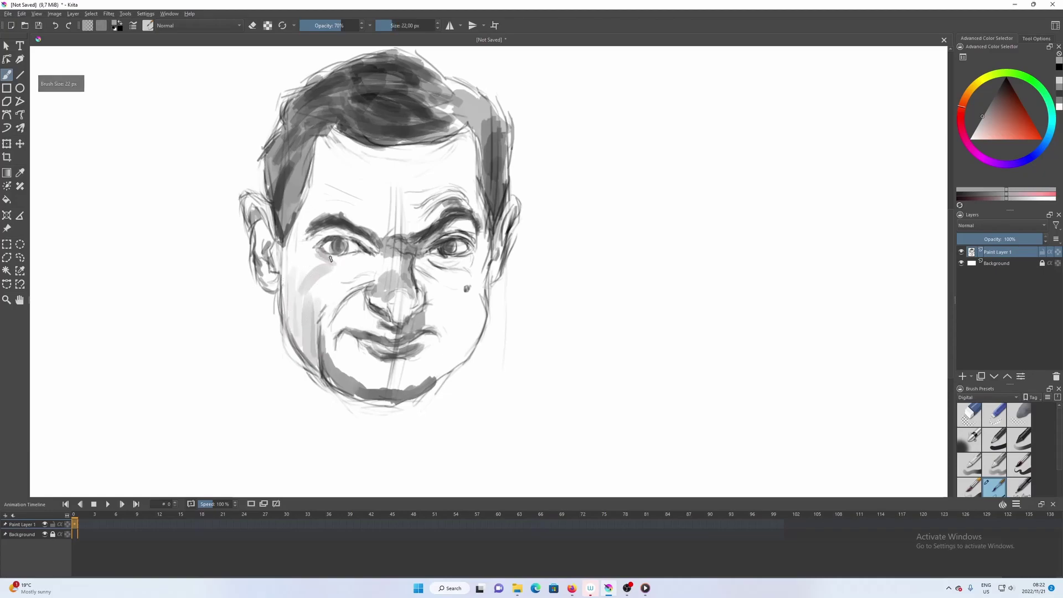
key(bracketleft)
key(bracketleft)
key(bracketleft)
key(bracketleft)
key(bracketleft)
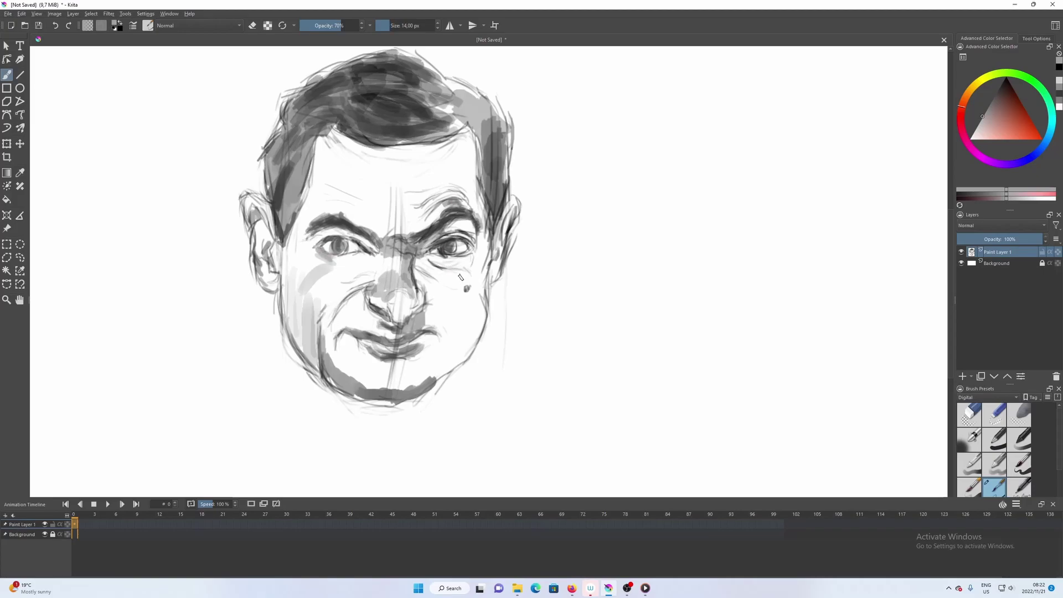
drag(469, 260, 461, 261)
- Shade beside the left eyebrow, along the side of the nose and beneath the nose with a 20 px brush
key(bracketright)
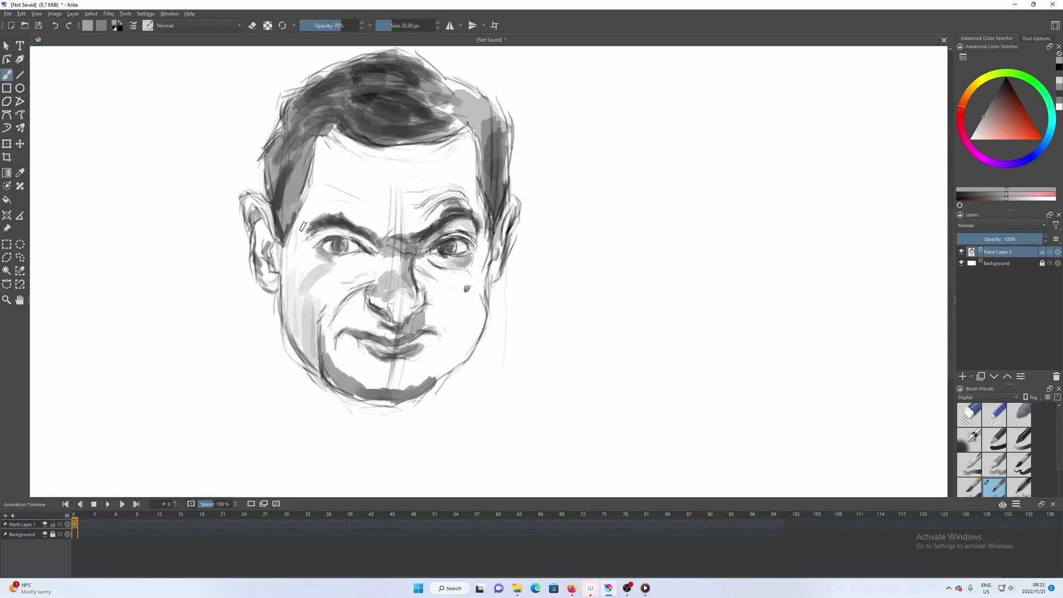
mouse_move(304, 230)
mouse_down()
mouse_move(345, 230)
mouse_move(388, 267)
mouse_move(394, 260)
mouse_move(389, 274)
mouse_move(382, 260)
mouse_up()
drag(396, 320, 392, 323)
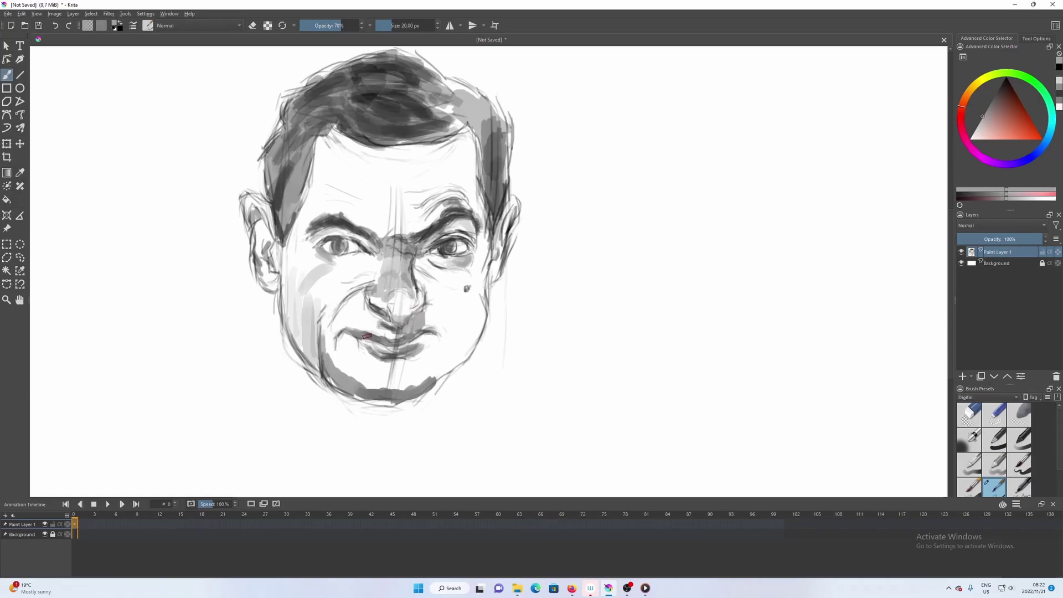
- Set the brush to 26 px at 40% opacity and shade the left side of the mouth and the area below it
key(bracketright)
key(bracketright)
key(bracketright)
key(i)
key(i)
key(i)
key(bracketright)
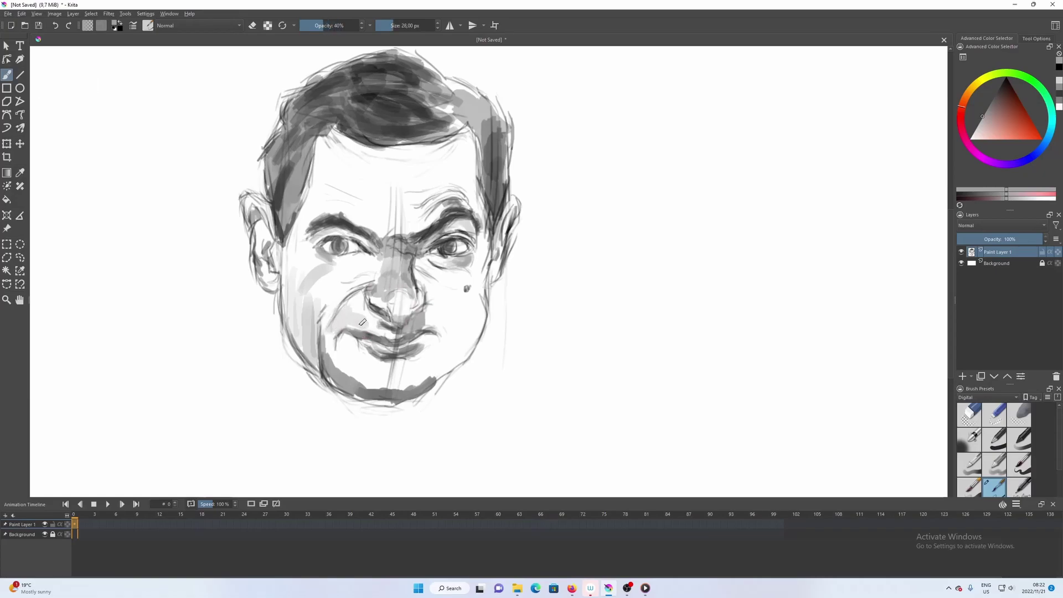
mouse_move(380, 357)
mouse_down()
mouse_move(336, 350)
mouse_move(349, 374)
mouse_move(336, 358)
mouse_move(377, 396)
mouse_move(372, 363)
mouse_up()
- Sample the chin's darker grey and shade the right side of the chin with a 44 px brush at 20% opacity
ctrl+click(380, 393)
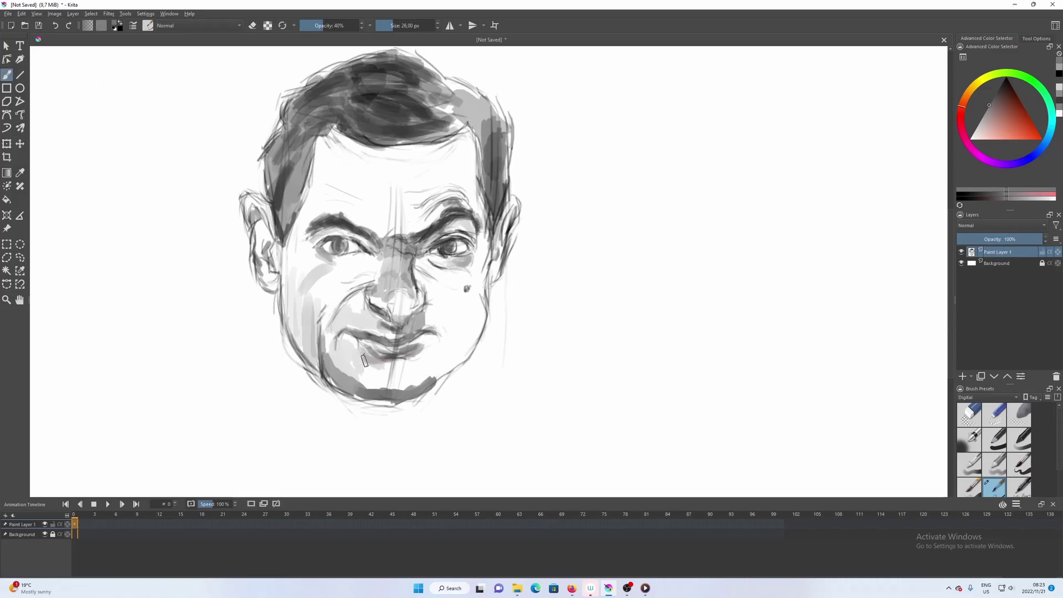
key(bracketright)
key(bracketright)
key(bracketright)
key(bracketright)
key(bracketright)
key(bracketright)
key(bracketright)
key(i)
key(i)
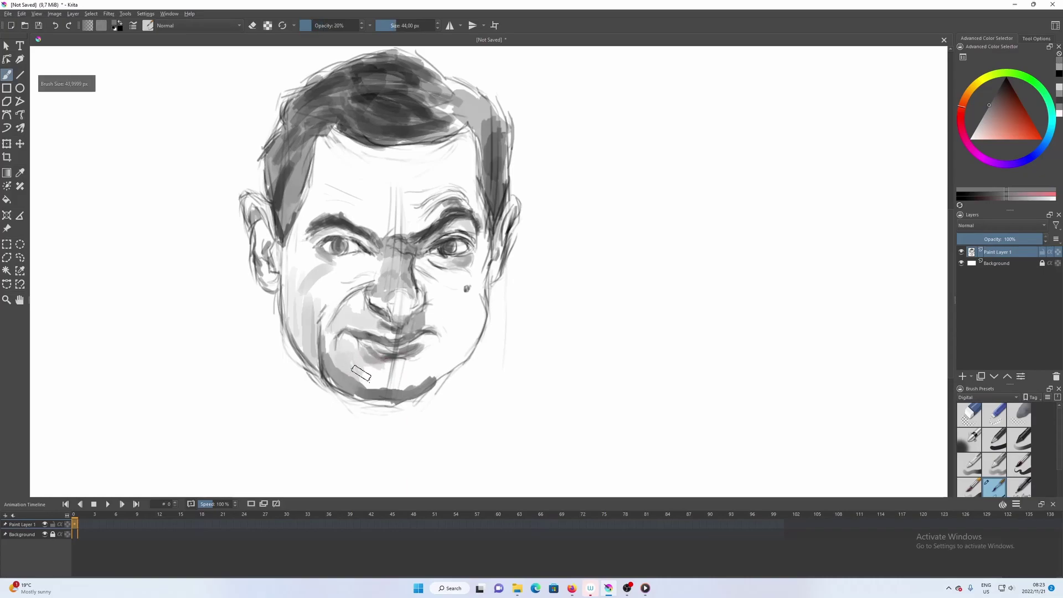
mouse_move(424, 360)
mouse_down()
mouse_move(412, 385)
mouse_move(376, 390)
mouse_move(404, 393)
mouse_move(373, 391)
mouse_move(411, 391)
mouse_move(364, 389)
mouse_move(437, 376)
mouse_up()
- Set the brush to 32 px at 50% opacity and blend the right side of the chin and mouth corner with sampled light grey
key(o)
key(o)
key(o)
key(bracketleft)
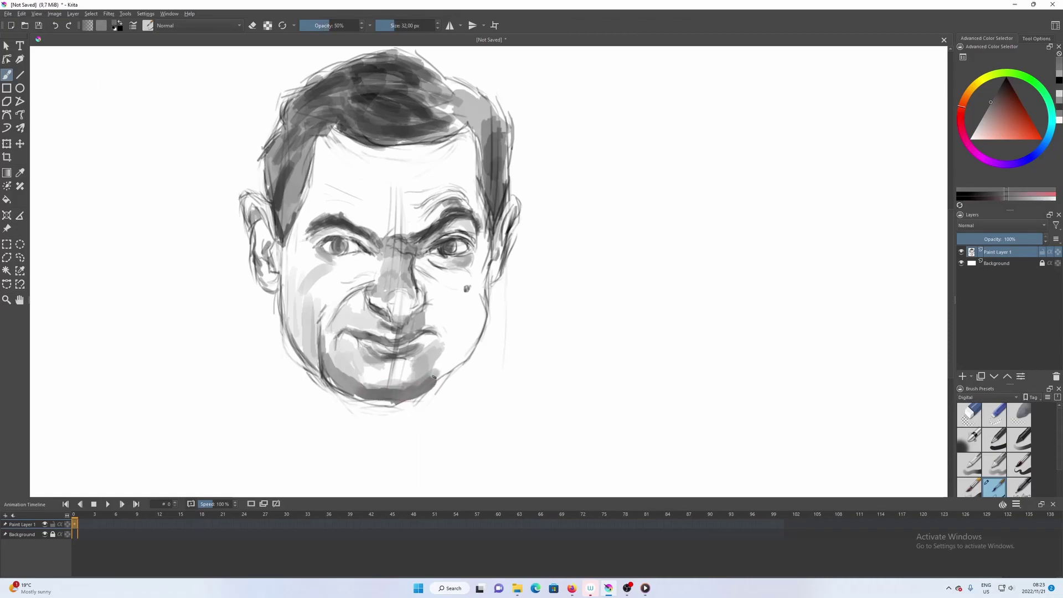
ctrl+click(440, 355)
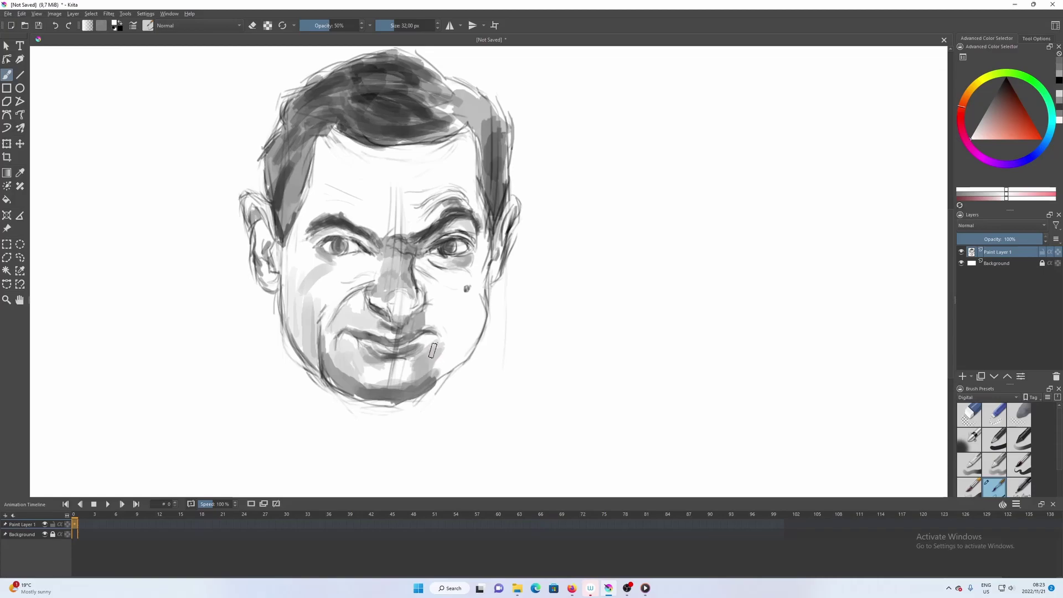
ctrl+click(432, 354)
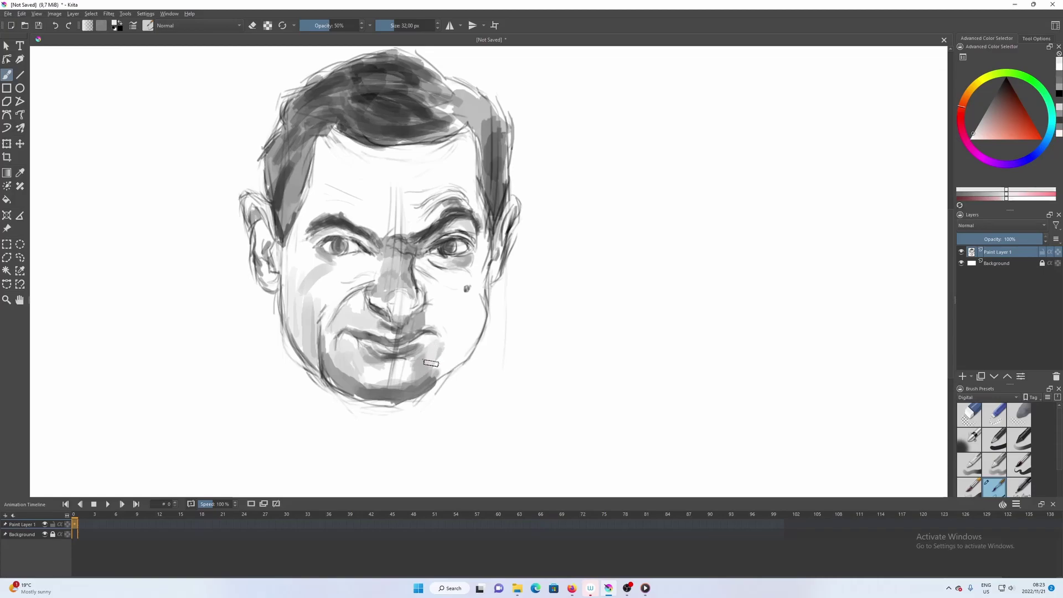
- Reduce the brush to 16 px and shade the lower lip with a dark grey sampled from the mouth
key(bracketleft)
key(bracketleft)
key(bracketleft)
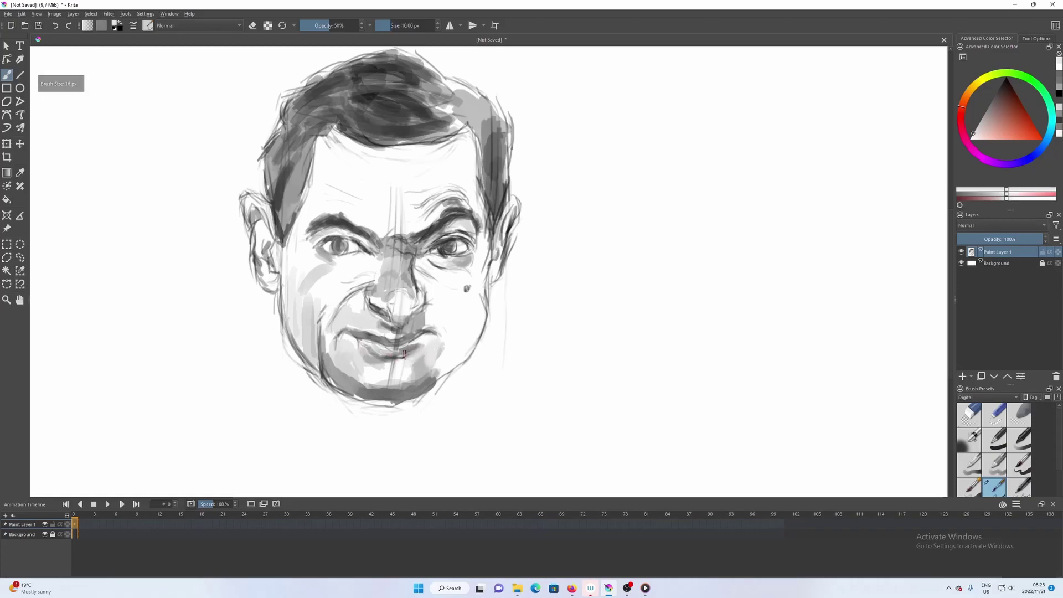
ctrl+click(393, 349)
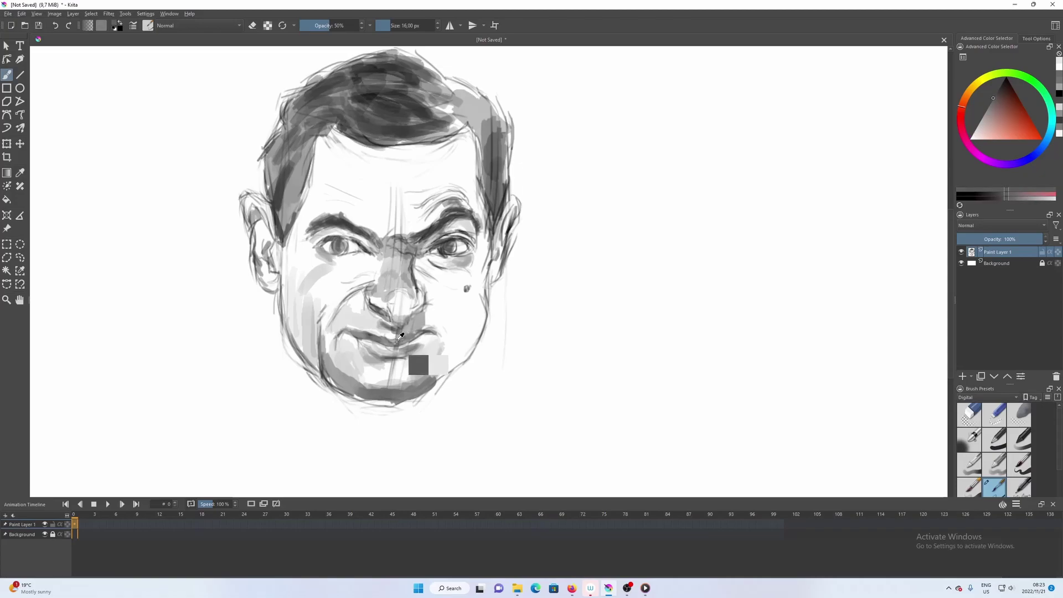
drag(384, 349, 400, 352)
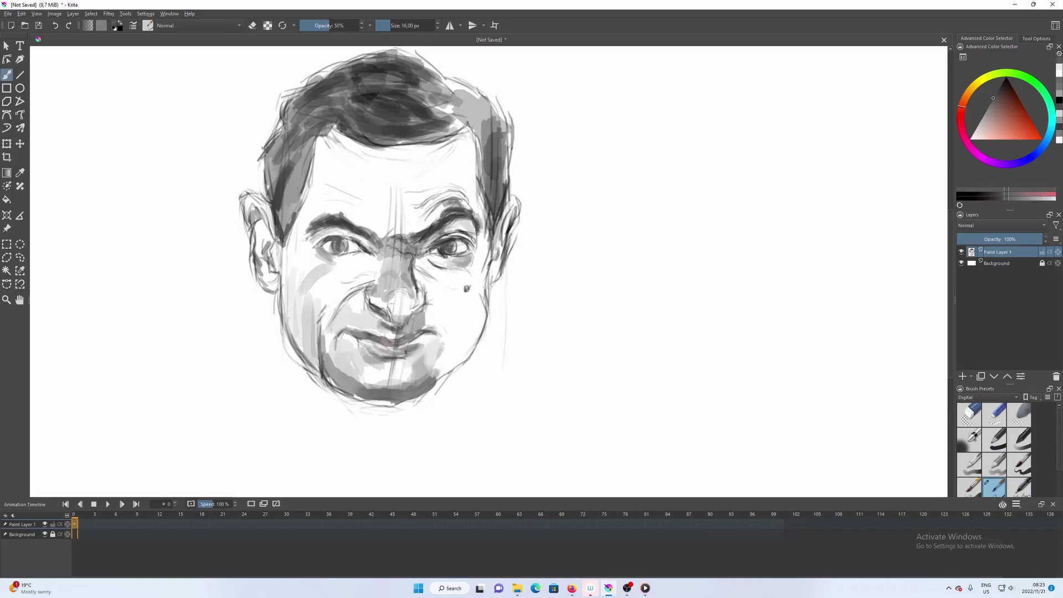
- Sample a light grey to lighten the lower lip with a 15 px brush, and sample a mid grey from the mouth
ctrl+click(451, 377)
key(bracketleft)
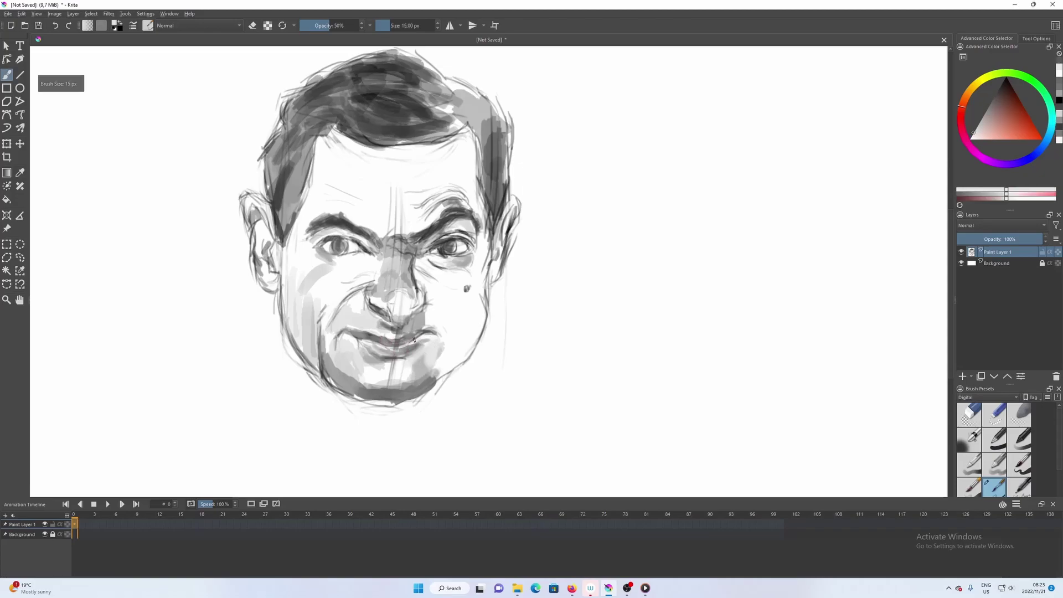
ctrl+click(390, 352)
ctrl+click(413, 347)
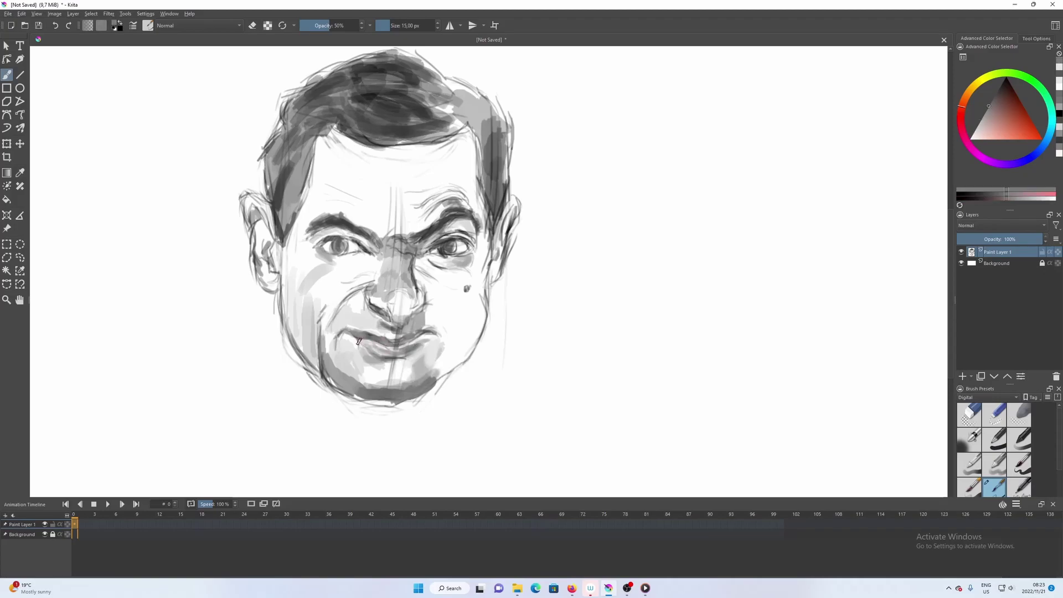
- Pick a near-black and darken the line between the lips with a 6 px brush at 50% opacity
ctrl+click(437, 267)
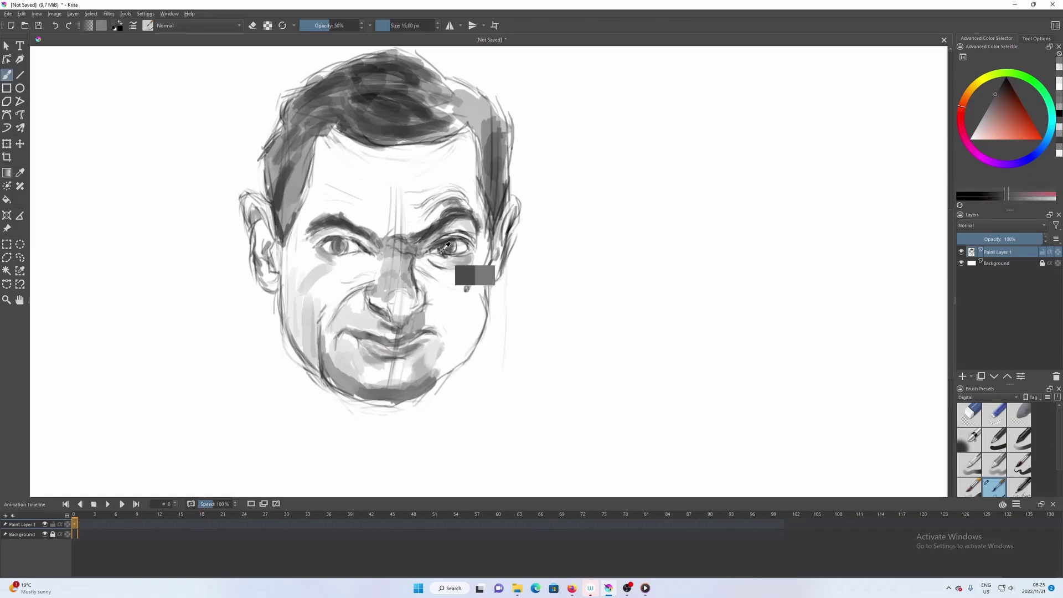
key(bracketleft)
key(bracketleft)
key(bracketleft)
key(bracketleft)
key(bracketleft)
key(bracketleft)
key(bracketleft)
key(bracketleft)
key(bracketleft)
key(bracketleft)
key(bracketleft)
key(bracketleft)
drag(1016, 106, 1006, 77)
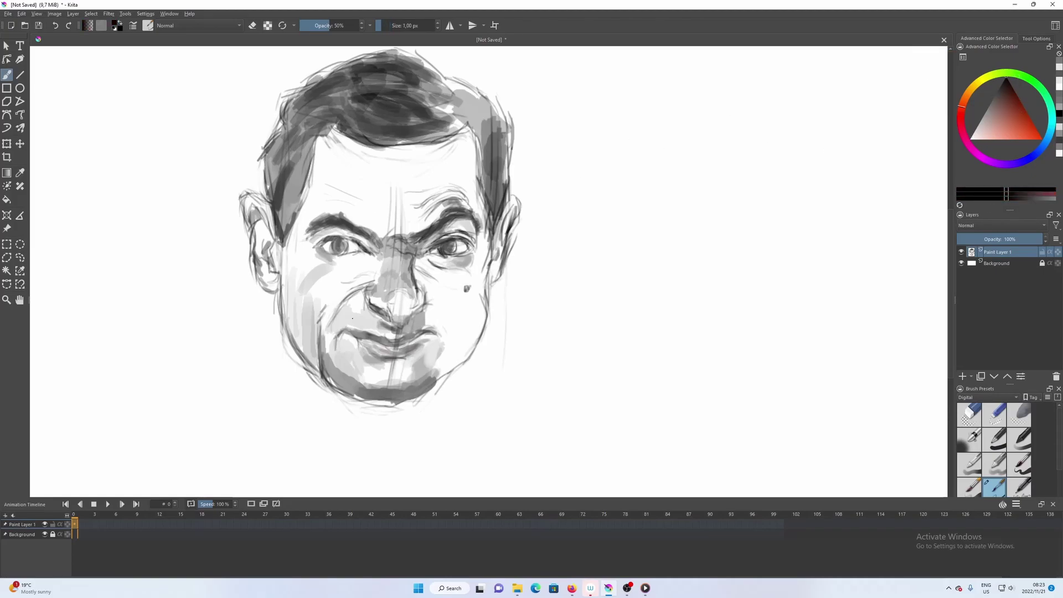
key(bracketright)
key(bracketright)
drag(355, 335, 366, 341)
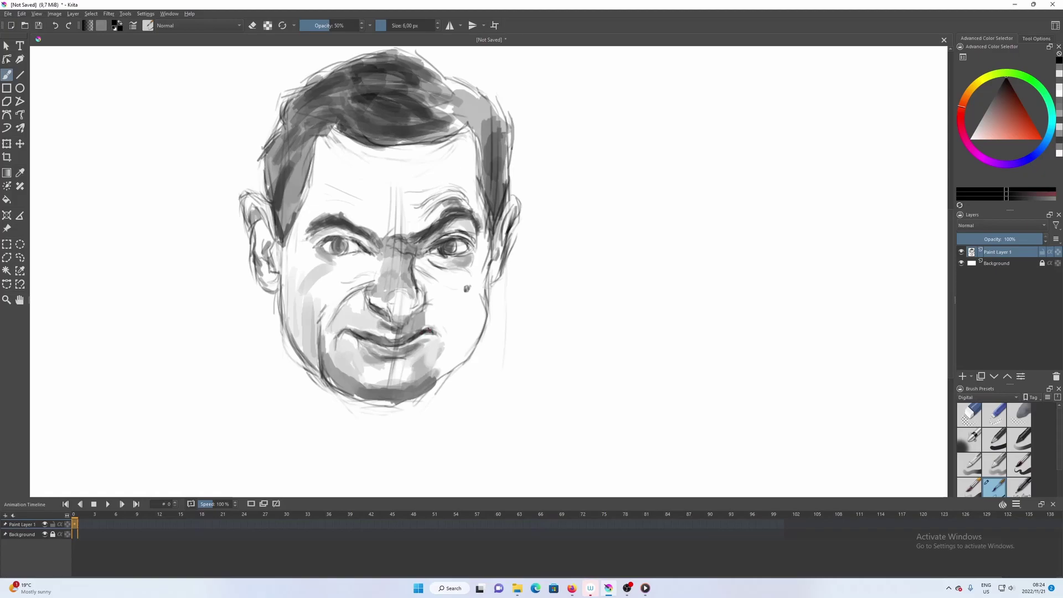
- Switch to white with a 9 px brush at 20% opacity for softening around the mouth
key(i)
key(i)
key(i)
key(bracketleft)
key(bracketleft)
key(bracketleft)
key(x)
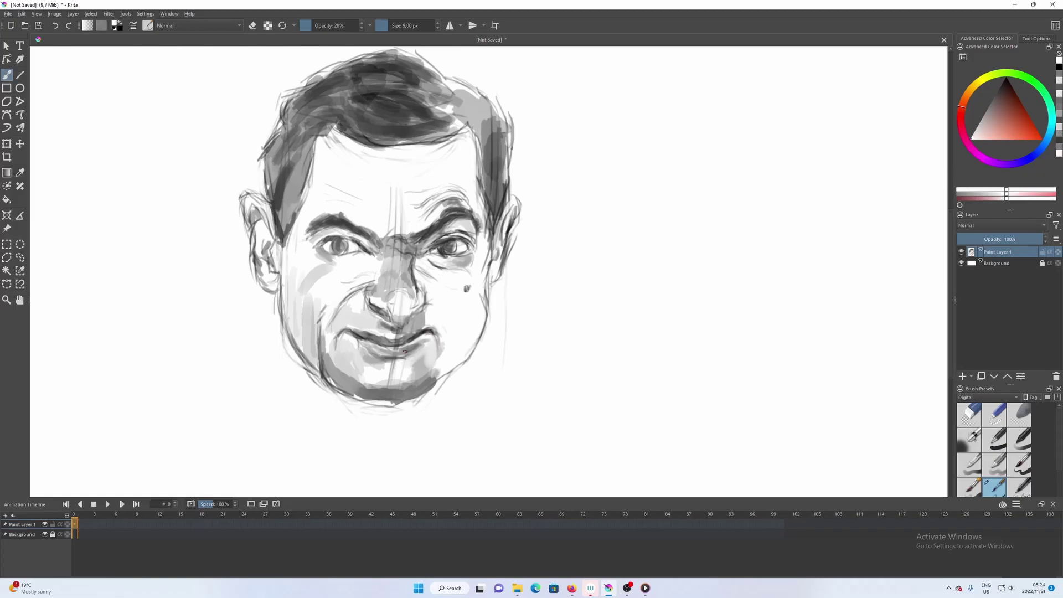
- Sample the chin's grey and shade both sides of the forehead with a large brush at 30% opacity
ctrl+click(408, 387)
key(bracketright)
key(bracketright)
key(bracketright)
key(bracketright)
key(bracketright)
key(bracketright)
key(bracketright)
key(bracketright)
key(bracketright)
key(bracketright)
key(bracketright)
key(bracketright)
key(bracketright)
key(bracketright)
key(bracketright)
key(i)
key(o)
key(o)
key(bracketright)
key(bracketright)
key(bracketright)
key(bracketright)
key(bracketright)
key(bracketright)
key(bracketright)
key(bracketright)
key(bracketright)
key(bracketright)
key(bracketright)
key(bracketright)
key(bracketright)
mouse_move(329, 145)
mouse_down()
mouse_move(316, 187)
mouse_move(325, 191)
mouse_move(351, 164)
mouse_up()
mouse_move(454, 161)
mouse_down()
mouse_move(446, 166)
mouse_move(464, 185)
mouse_move(451, 173)
mouse_up()
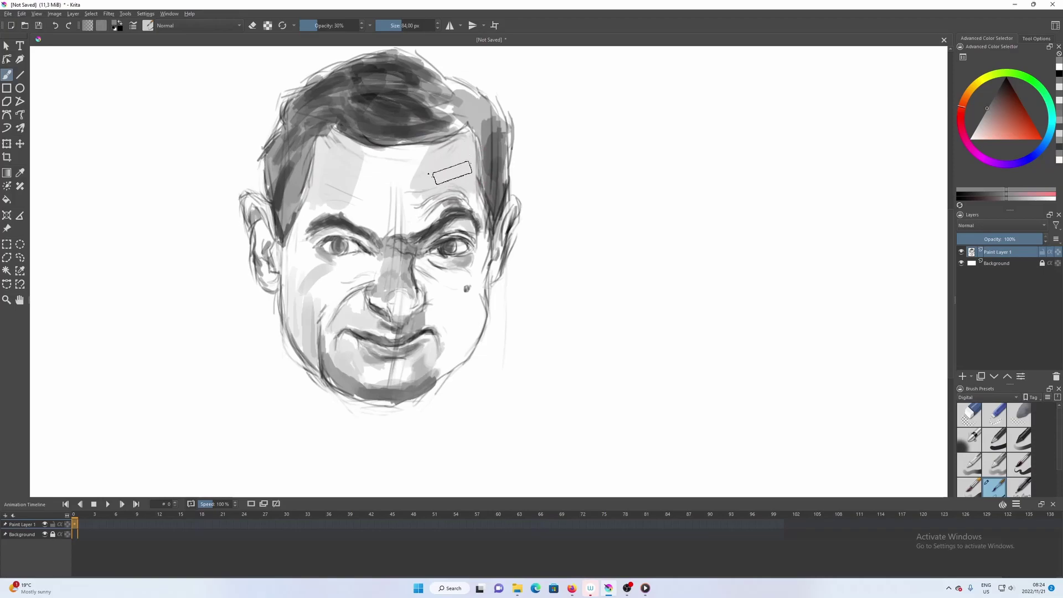
- Shade the outer left cheek with a 73 px brush and the area beside the right mouth corner with a 28 px brush
key(bracketleft)
mouse_move(296, 269)
mouse_down()
mouse_move(296, 313)
mouse_move(289, 280)
mouse_move(304, 267)
mouse_move(293, 269)
mouse_up()
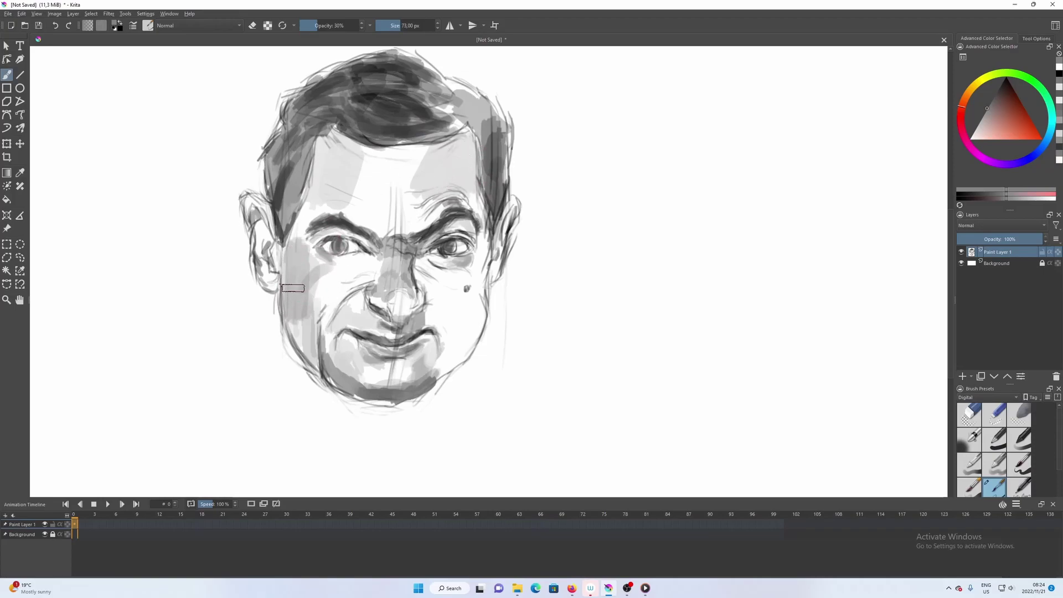
key(bracketleft)
key(bracketleft)
key(bracketleft)
key(bracketleft)
key(bracketleft)
key(bracketleft)
mouse_move(430, 304)
mouse_down()
mouse_move(445, 339)
mouse_move(431, 318)
mouse_up()
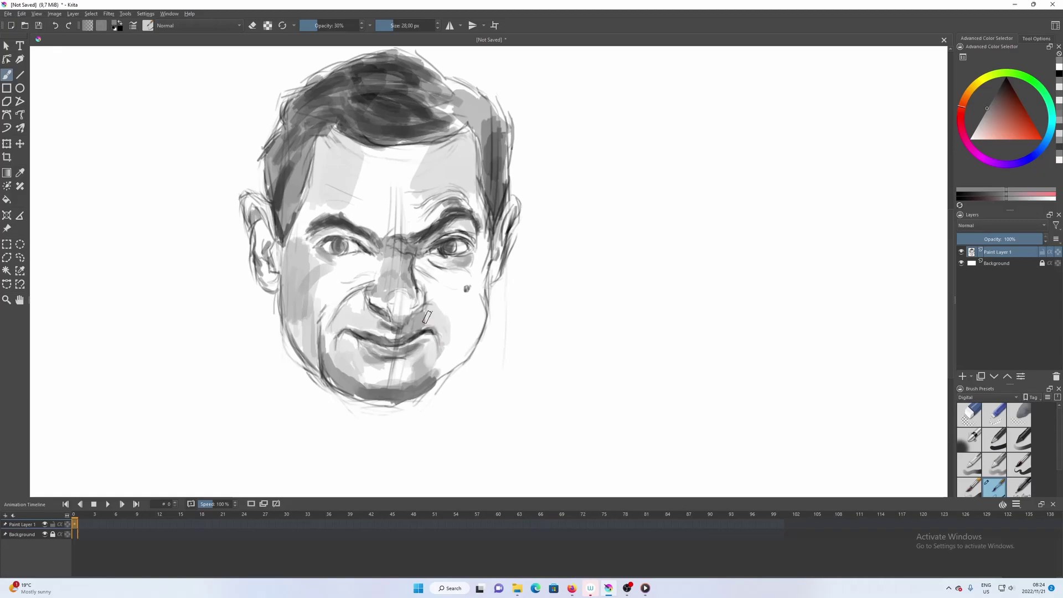
- Sample a dark grey from the right mouth corner and draw the right smile line with a 6 px brush at 90% opacity
ctrl+click(424, 332)
key(bracketleft)
key(bracketleft)
key(bracketleft)
key(bracketleft)
key(bracketleft)
key(bracketright)
key(o)
key(o)
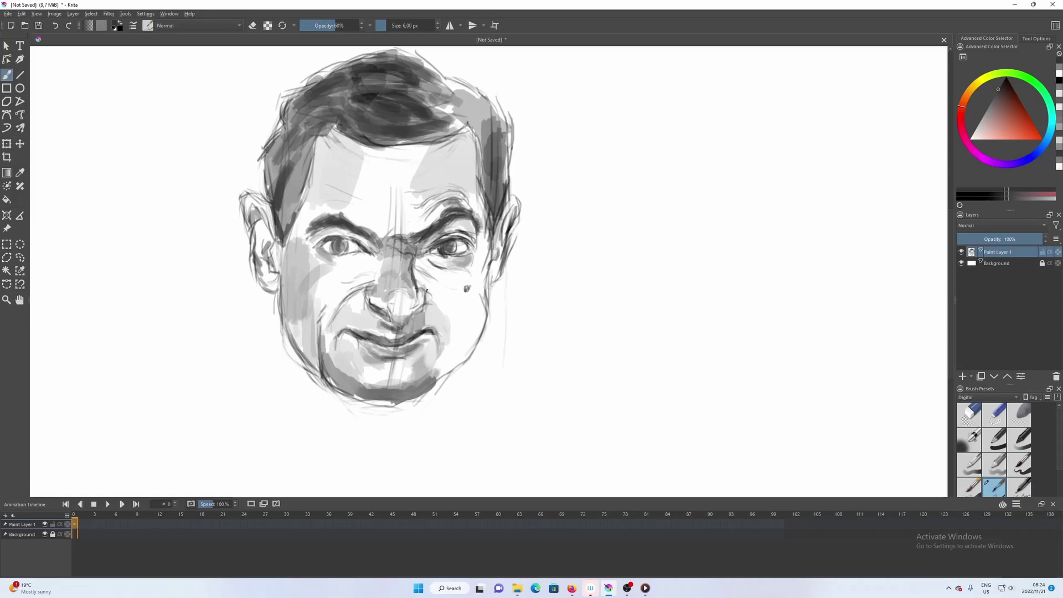
key(o)
key(o)
key(o)
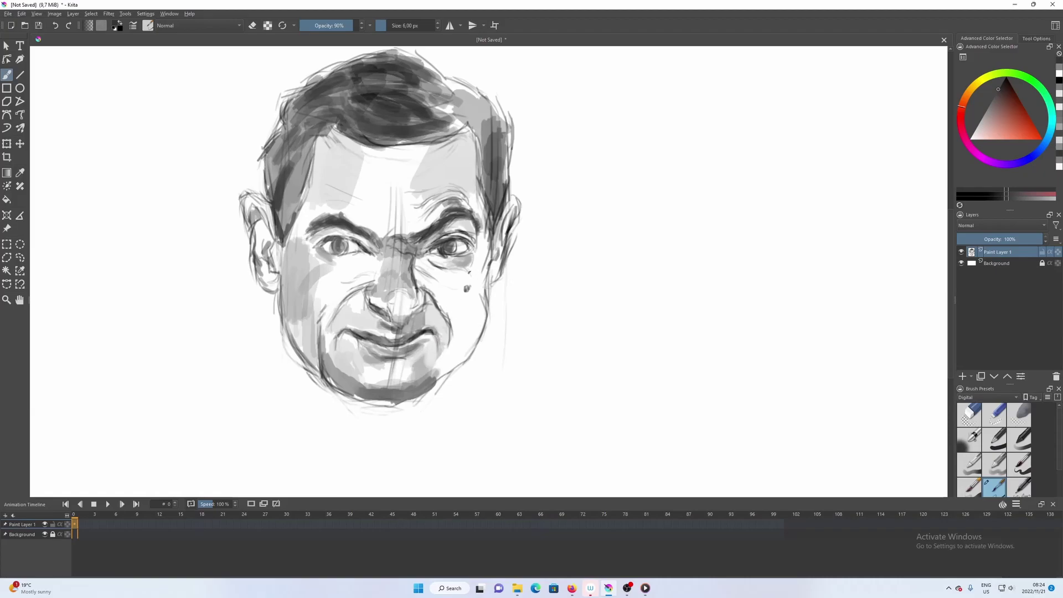
- Sample the chin's mid grey and shade the right cheek and jaw with a 30 px brush at 60% opacity
ctrl+click(421, 384)
key(i)
key(i)
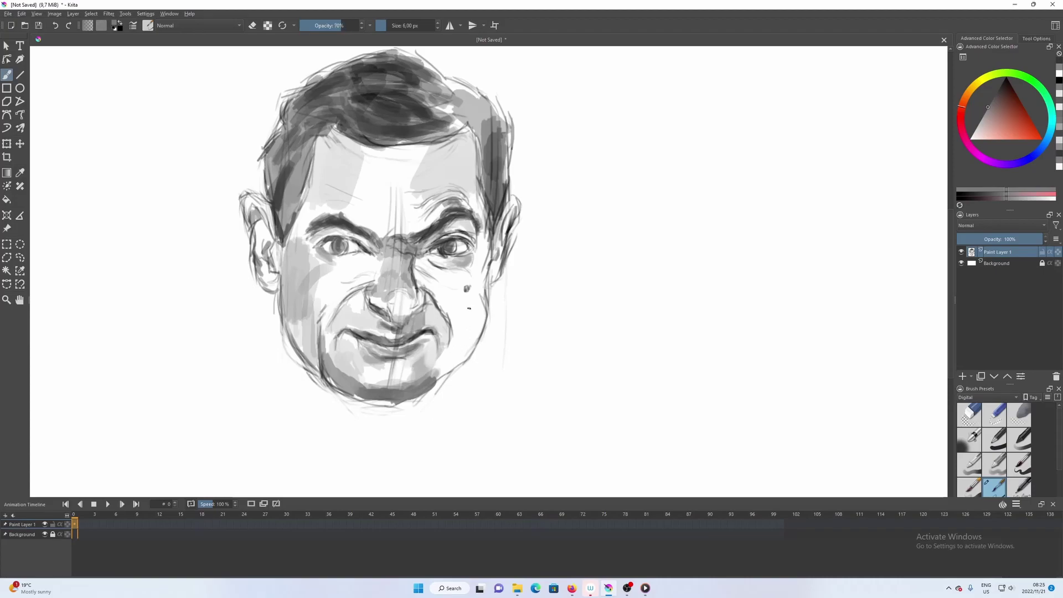
key(bracketright)
key(bracketright)
key(bracketright)
key(bracketright)
key(bracketright)
key(bracketright)
key(bracketright)
key(bracketright)
key(bracketright)
key(bracketright)
key(i)
key(bracketright)
key(bracketright)
key(bracketright)
key(bracketright)
key(bracketright)
key(bracketright)
key(bracketright)
mouse_move(435, 375)
mouse_down()
mouse_move(474, 346)
mouse_move(444, 363)
mouse_move(470, 336)
mouse_move(479, 295)
mouse_move(478, 320)
mouse_move(464, 341)
mouse_move(474, 274)
mouse_move(467, 299)
mouse_up()
- Sample a dark grey from the right mouth corner and touch up the right eye with a 3 px brush
ctrl+click(430, 330)
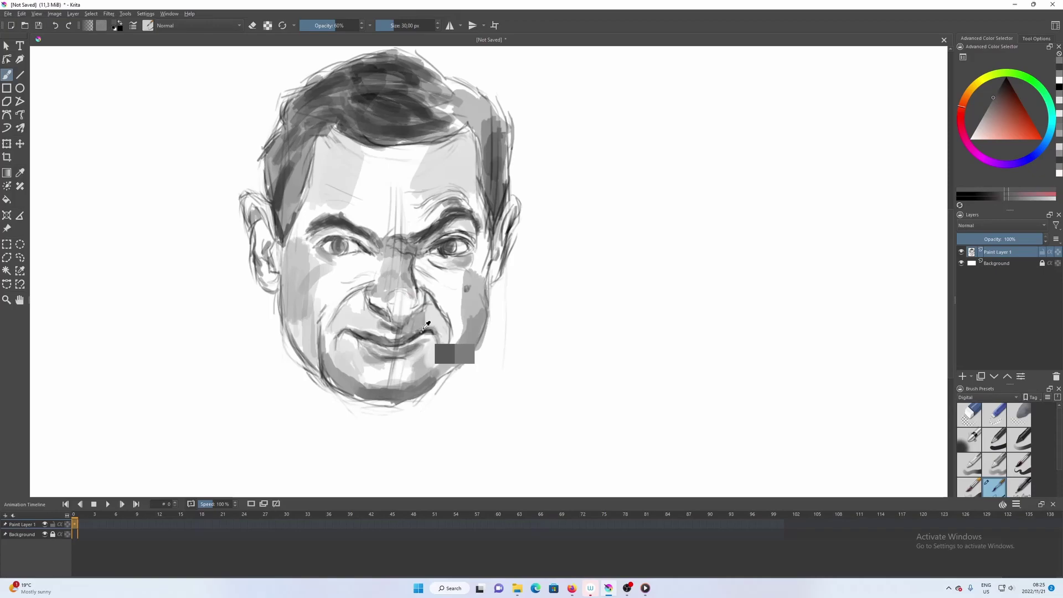
key(bracketleft)
key(bracketleft)
key(bracketleft)
key(bracketleft)
key(bracketleft)
key(bracketleft)
key(bracketleft)
key(bracketleft)
key(bracketleft)
key(bracketleft)
key(bracketleft)
key(bracketleft)
key(bracketleft)
key(bracketleft)
key(bracketleft)
key(bracketleft)
key(bracketleft)
key(bracketleft)
key(bracketleft)
key(bracketleft)
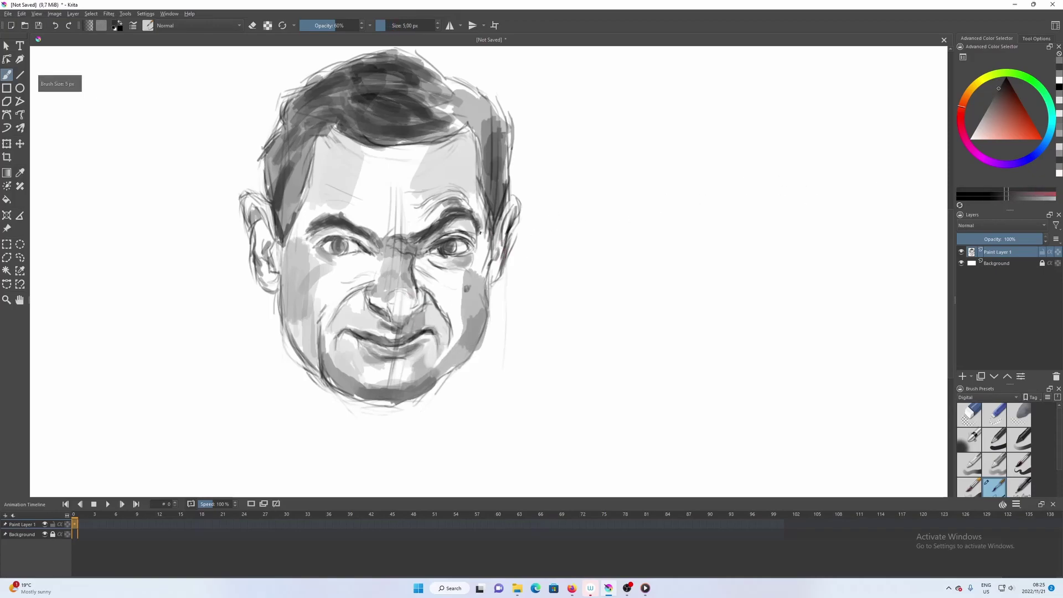
drag(443, 245, 447, 215)
drag(470, 261, 499, 247)
key(bracketright)
key(bracketright)
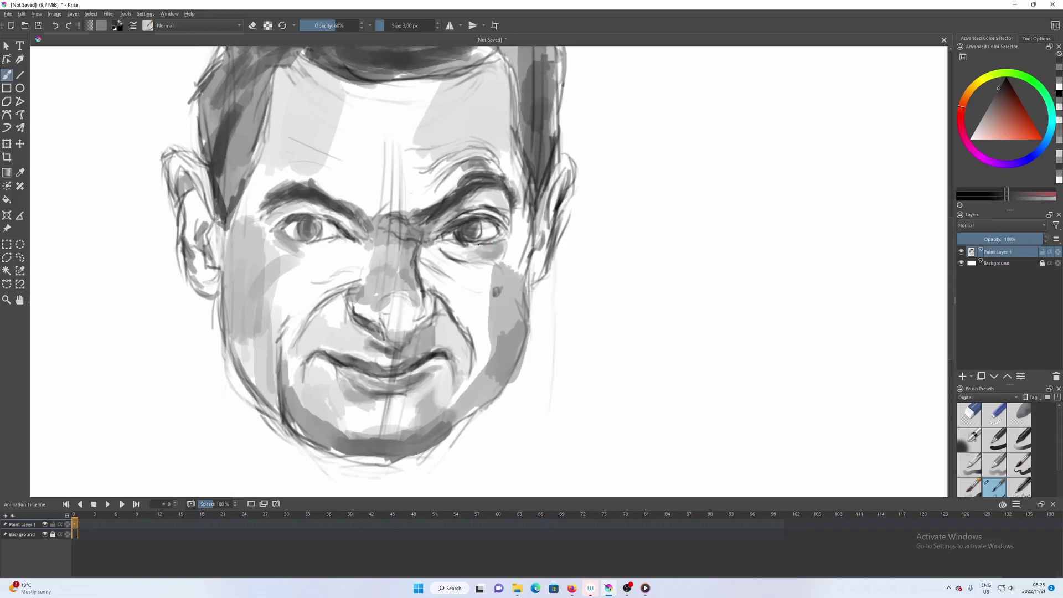
- Clean up the right eye with an 8 px eraser and darken its iris with a 10 px brush at 60% opacity
key(bracketright)
key(bracketright)
key(bracketright)
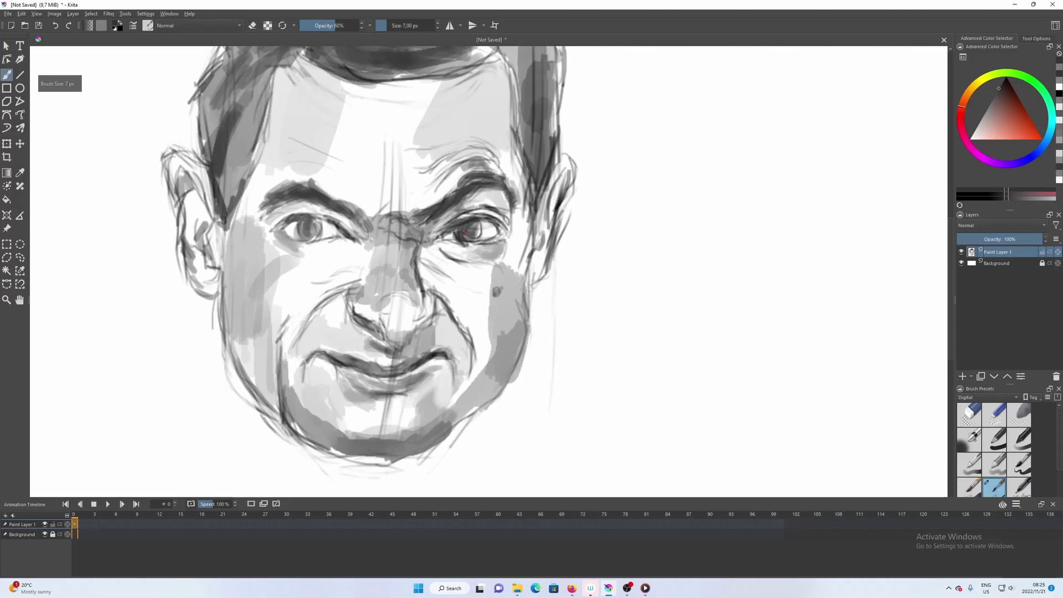
key(e)
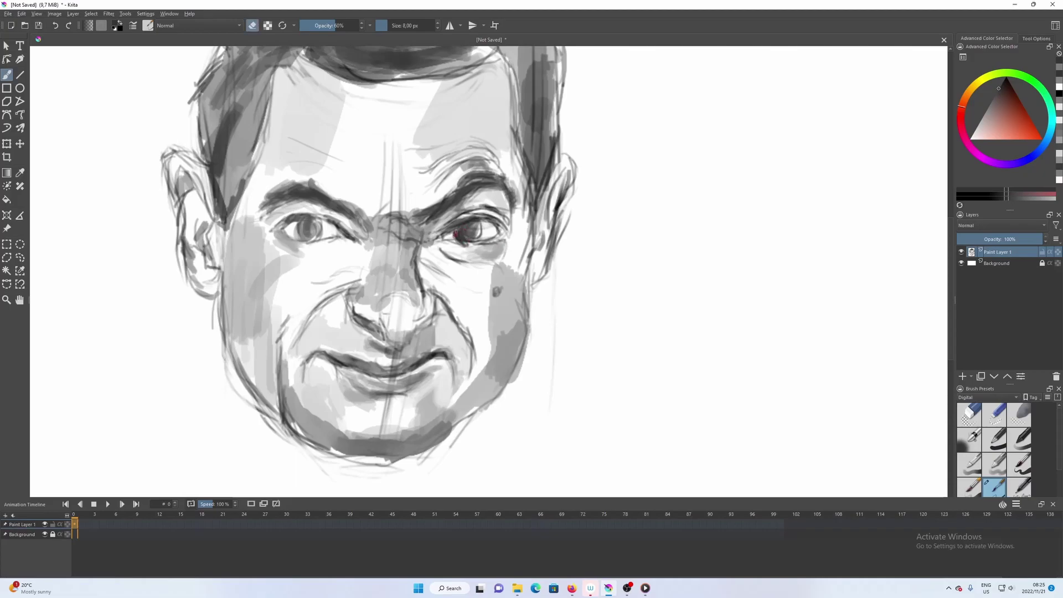
key(bracketright)
mouse_move(458, 227)
mouse_down()
mouse_move(458, 238)
mouse_move(479, 240)
mouse_up()
key(e)
key(bracketright)
key(bracketright)
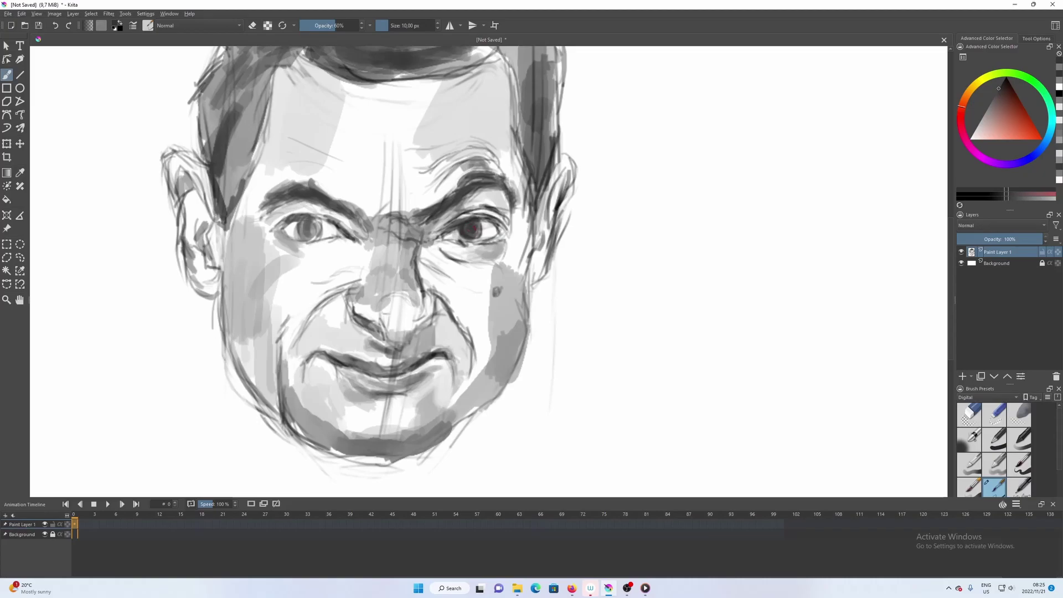
- Add a white highlight to the right eye's iris with a 4 px brush at 90% opacity
key(i)
key(i)
key(x)
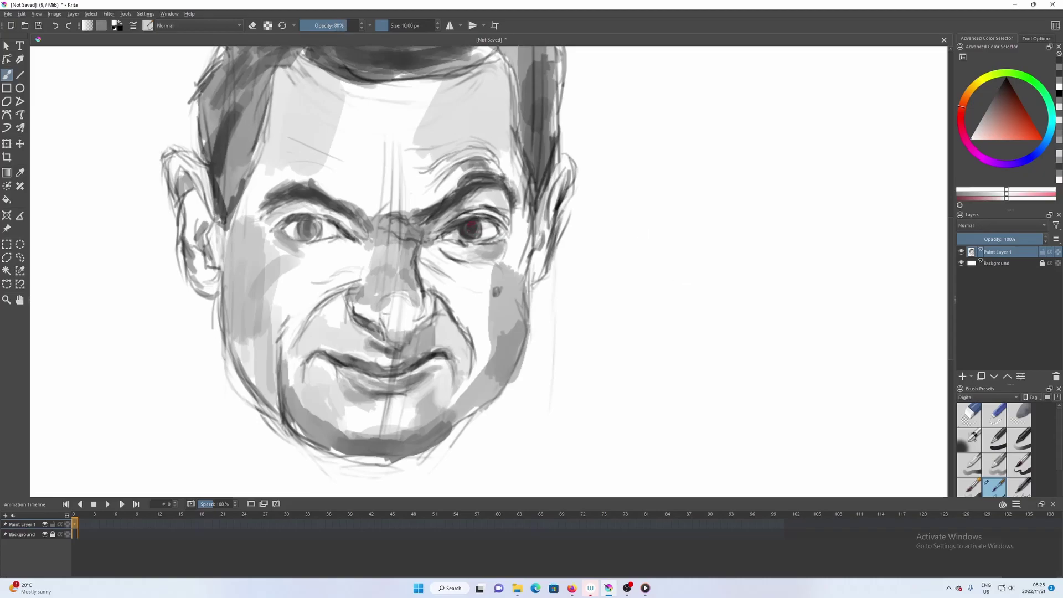
key(bracketleft)
key(bracketleft)
key(bracketleft)
key(bracketleft)
key(i)
key(bracketright)
click(465, 226)
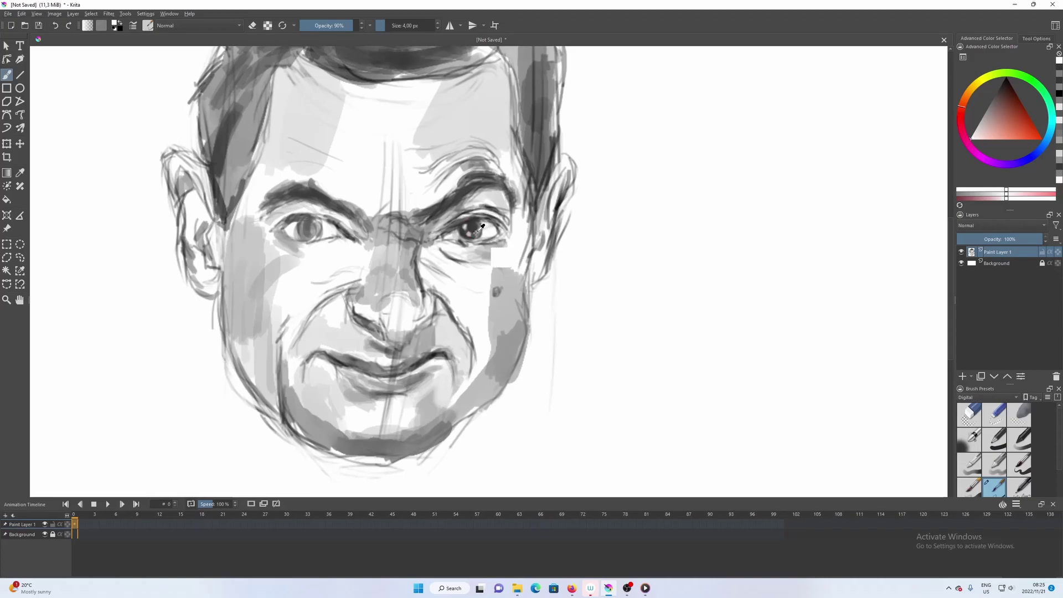
ctrl+click(482, 230)
drag(481, 222, 480, 233)
- Darken the left eye's iris and upper lid line with a 6 px dark grey brush at 90% opacity
key(bracketright)
key(bracketright)
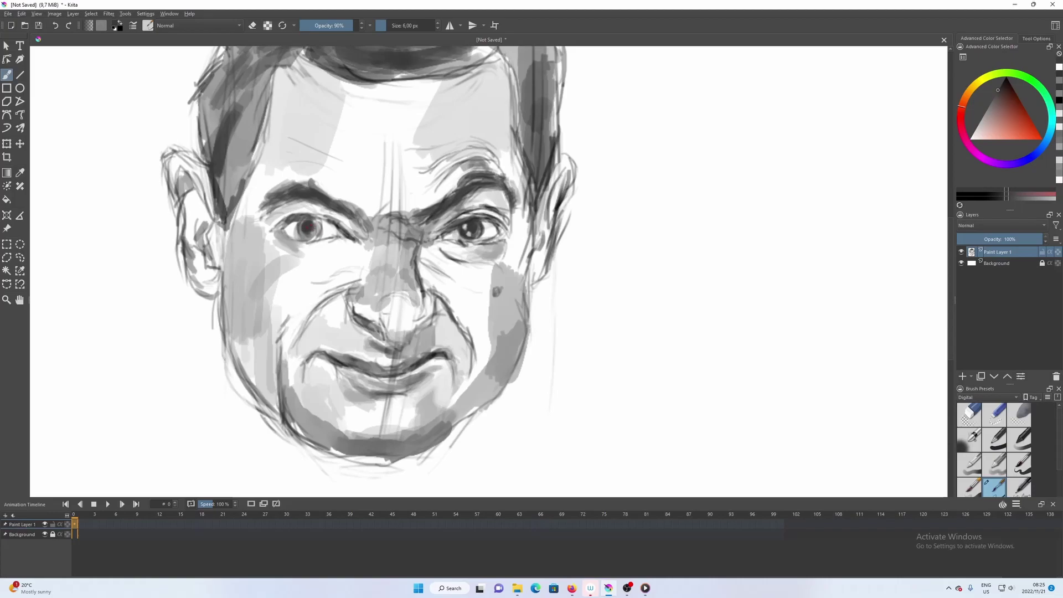
drag(310, 218, 321, 232)
drag(305, 212, 331, 221)
- Add white highlights to the left eye and its inner corner with a 5 px brush at 100% opacity
key(x)
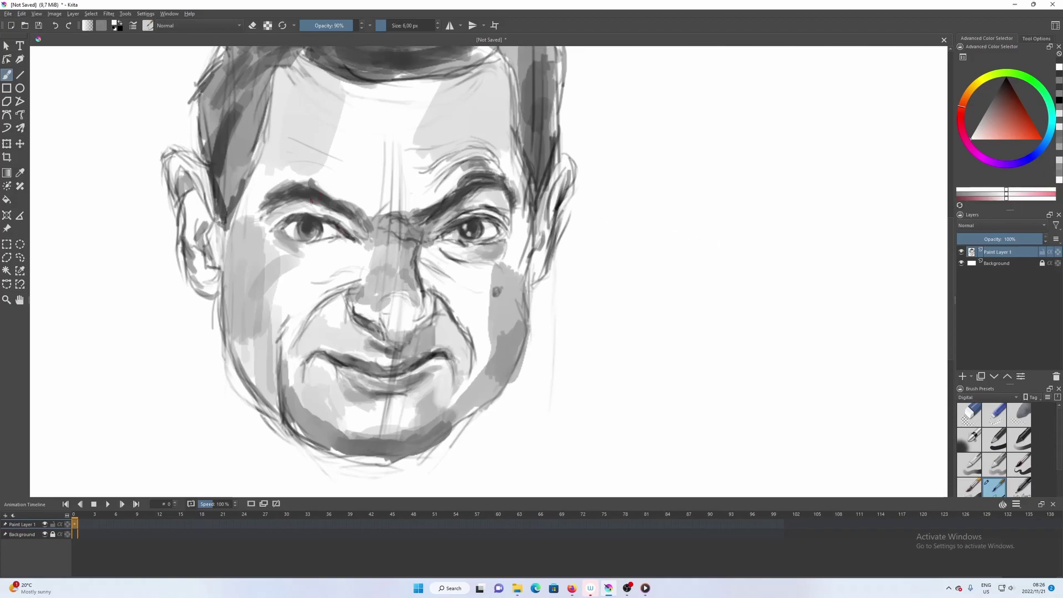
key(bracketleft)
key(bracketleft)
key(bracketleft)
key(bracketright)
key(bracketright)
key(o)
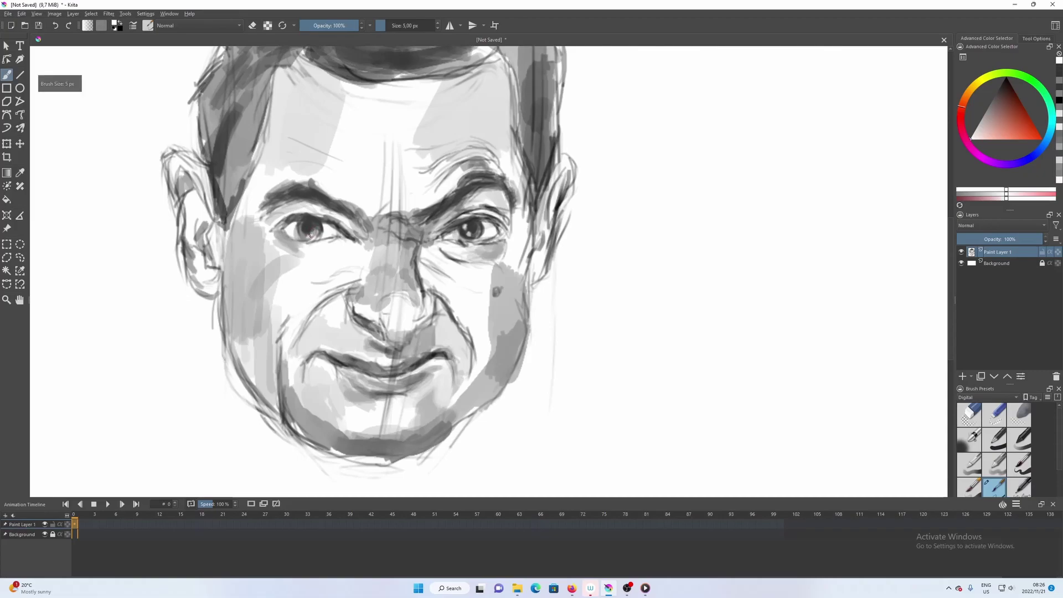
ctrl+click(357, 226)
drag(340, 227, 348, 236)
ctrl+click(334, 241)
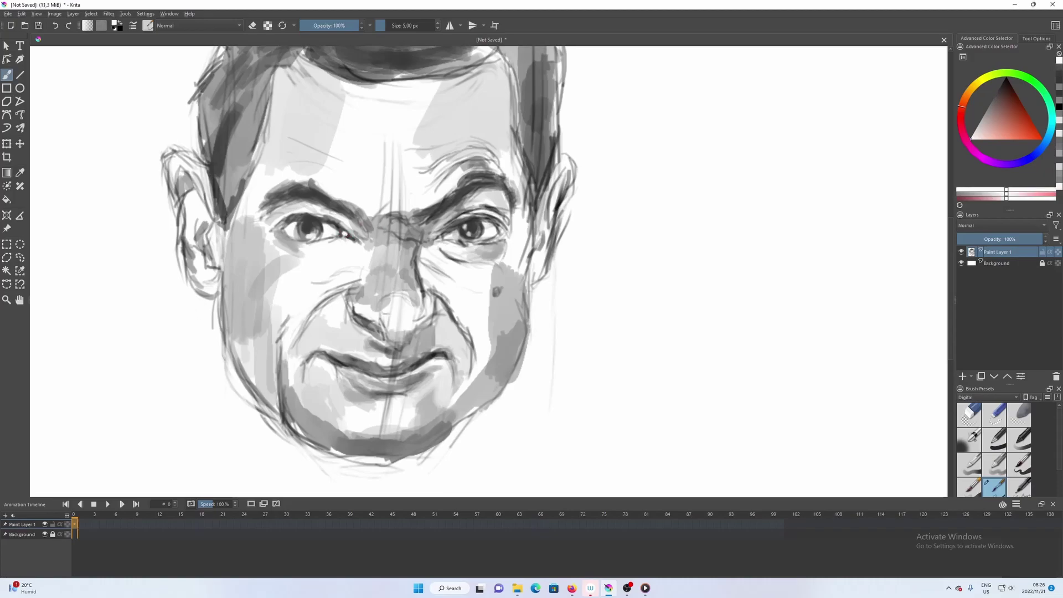
- Sample a light grey from beside the nose bridge and soften the left eye's inner corner with a 7 px brush
ctrl+click(355, 224)
ctrl+click(393, 248)
key(])
key(])
drag(342, 231, 348, 236)
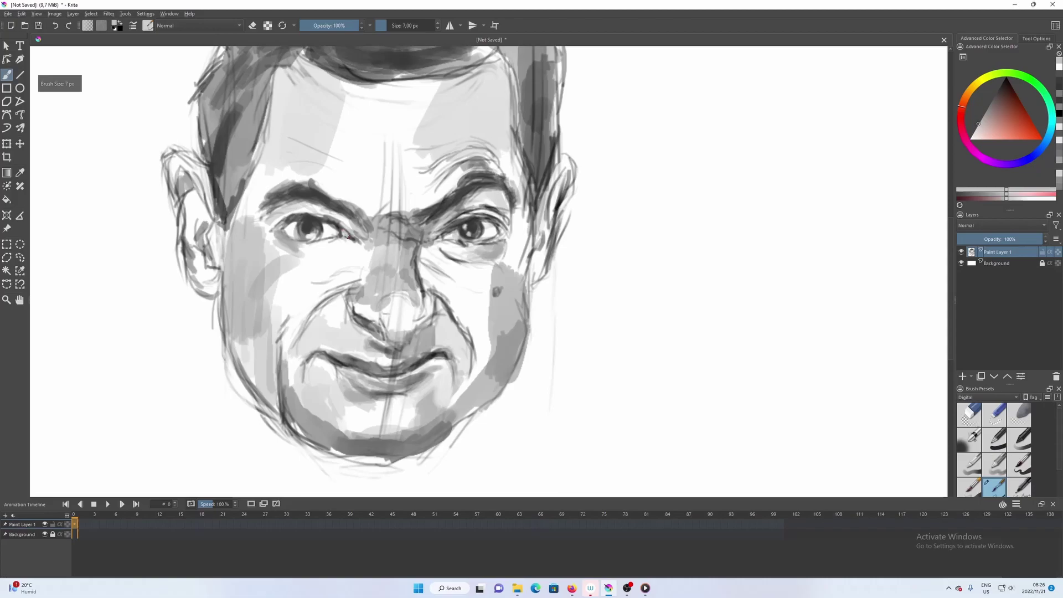
- Lighten the left side of the nose with white using a 12 px brush at 100% opacity
ctrl+click(541, 285)
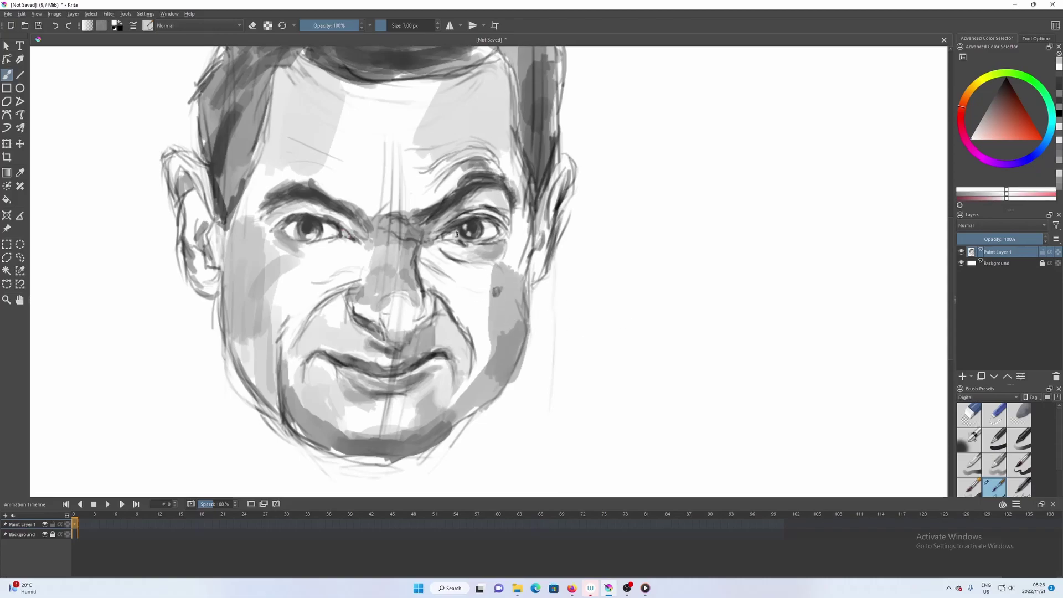
key(bracketleft)
key(bracketleft)
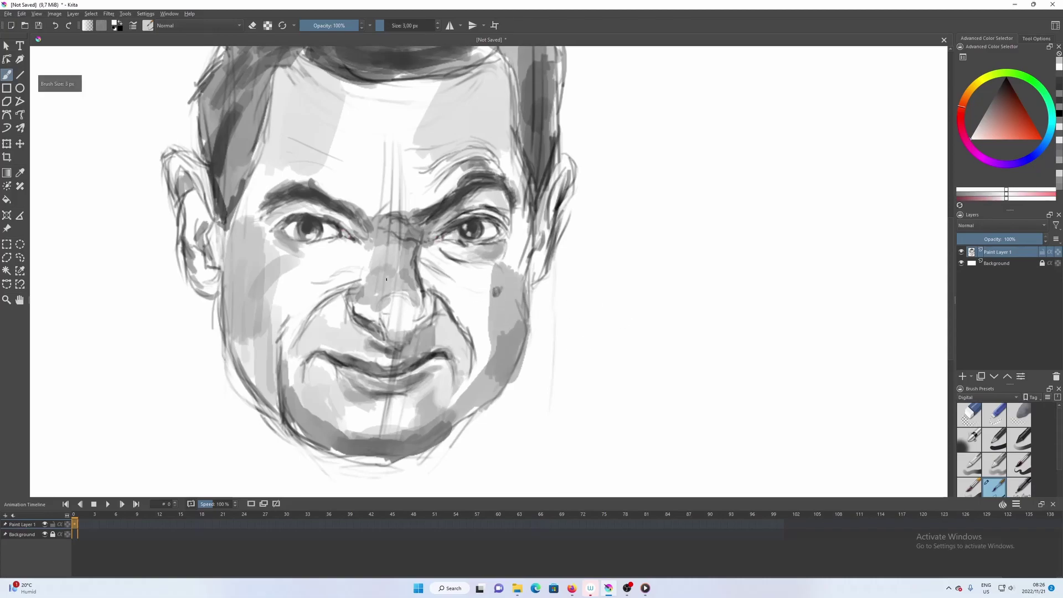
key(bracketright)
key(bracketright)
key(bracketright)
key(bracketright)
key(bracketright)
key(bracketright)
key(bracketright)
key(bracketright)
ctrl+click(359, 266)
drag(373, 282, 378, 272)
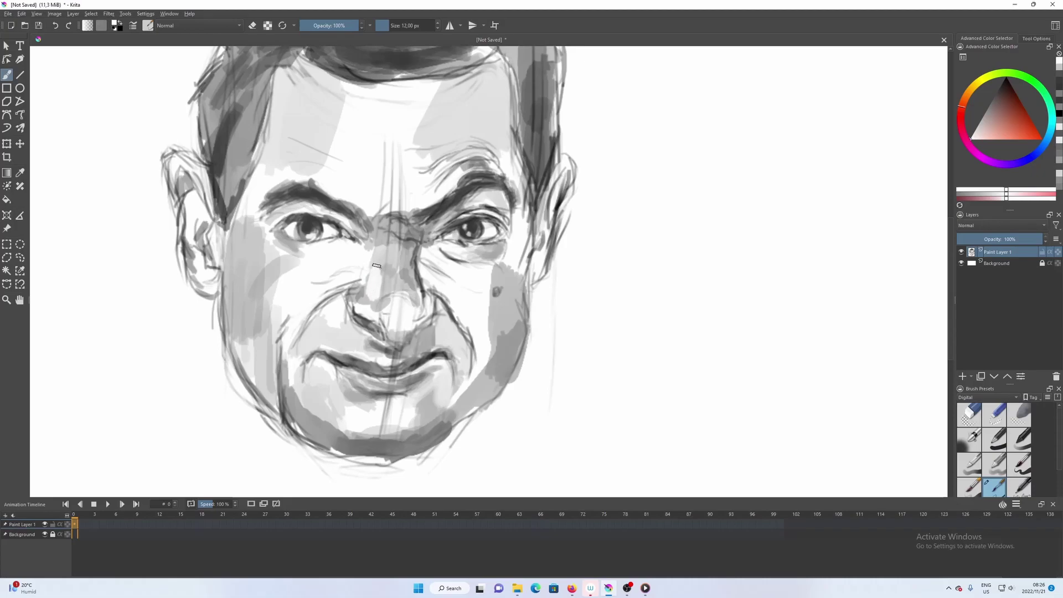
- Sample the nose's light grey and shade the left side of the nose bridge up to the inner brow
ctrl+click(394, 267)
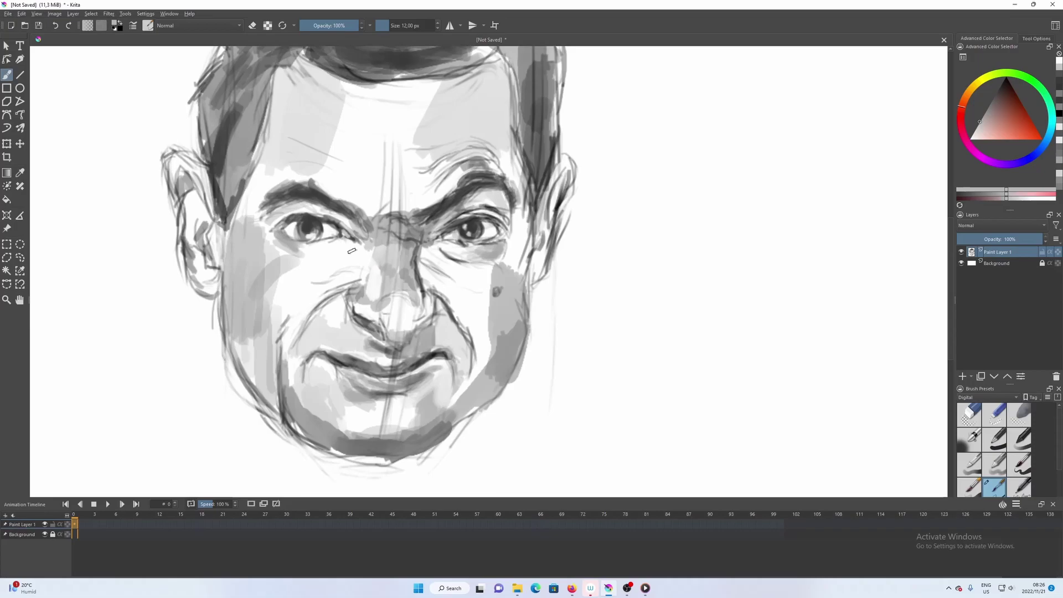
mouse_move(355, 251)
mouse_down()
mouse_move(407, 278)
mouse_move(360, 250)
mouse_move(361, 260)
mouse_move(380, 280)
mouse_move(364, 249)
mouse_move(379, 267)
mouse_move(396, 238)
mouse_move(387, 267)
mouse_move(393, 239)
mouse_move(380, 234)
mouse_move(387, 225)
mouse_move(376, 228)
mouse_move(390, 220)
mouse_move(403, 229)
mouse_move(377, 228)
mouse_move(410, 234)
mouse_move(380, 227)
mouse_up()
ctrl+click(391, 269)
- Shade the top of the nose bridge between the eyebrows with a sampled mid grey and a 15 px brush
ctrl+click(408, 174)
key(bracketleft)
key(bracketleft)
key(bracketleft)
key(bracketleft)
key(bracketleft)
key(bracketleft)
key(bracketleft)
key(bracketleft)
key(bracketleft)
key(bracketright)
key(bracketright)
key(bracketright)
key(bracketright)
key(bracketright)
key(bracketright)
key(bracketright)
key(bracketright)
ctrl+click(409, 234)
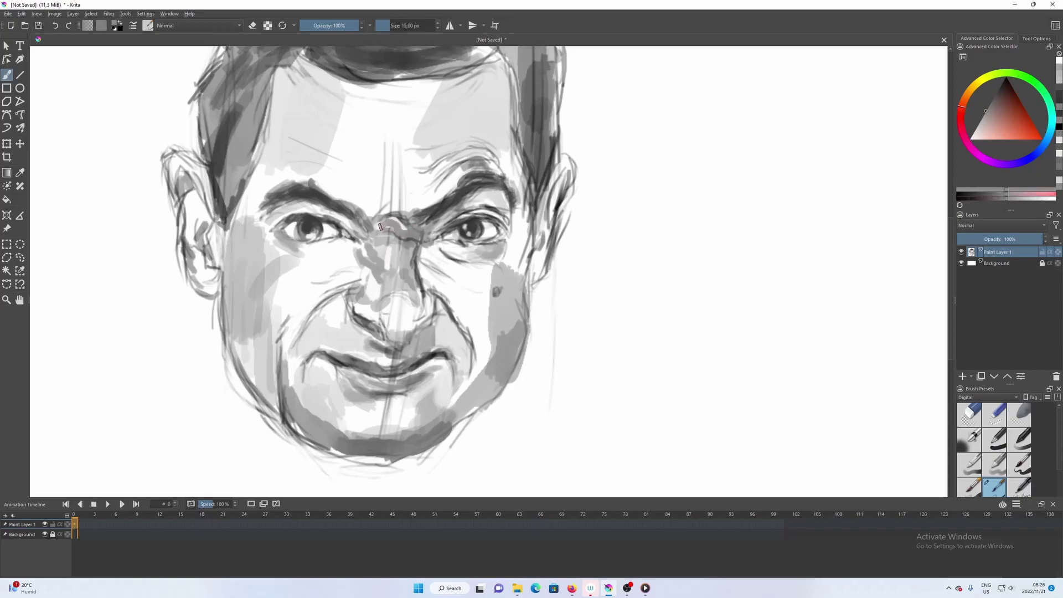
- Sample the right cheek's grey and shade the right side of the nose bridge with a 20 px brush at 70% opacity
ctrl+click(517, 318)
key(i)
key(i)
key(i)
key(bracketright)
key(bracketright)
key(bracketright)
key(bracketright)
key(bracketright)
mouse_move(395, 223)
mouse_down()
mouse_move(379, 240)
mouse_move(412, 247)
mouse_up()
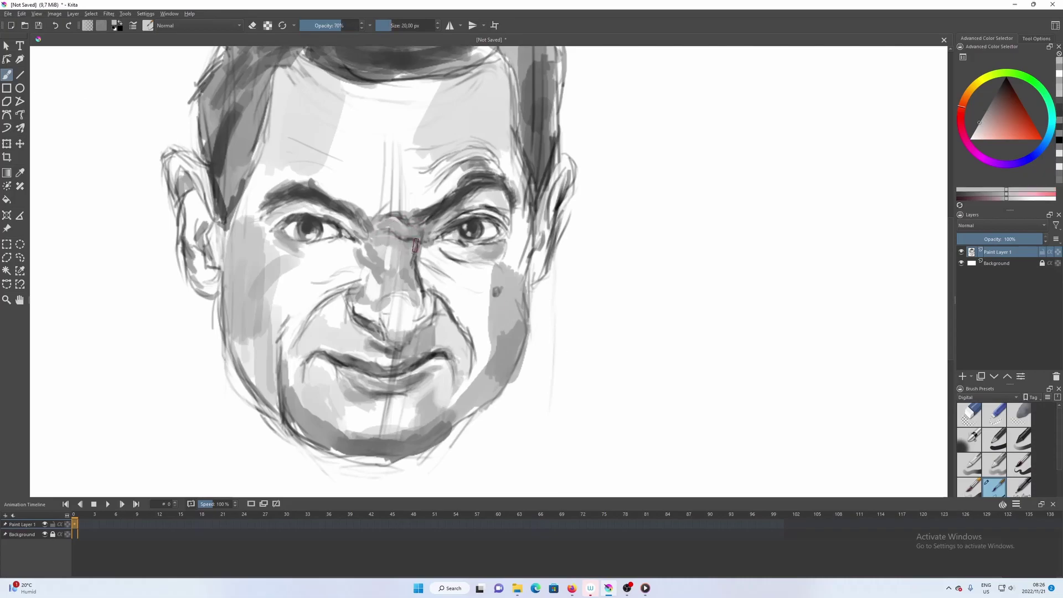
- Shade the lower forehead between the eyebrows with a sampled light grey and a 22 px brush at 90% opacity
mouse_move(389, 193)
mouse_down()
mouse_move(344, 193)
mouse_move(379, 183)
mouse_move(407, 191)
mouse_move(402, 234)
mouse_move(378, 254)
mouse_move(394, 172)
mouse_move(387, 181)
mouse_move(384, 194)
mouse_move(394, 180)
mouse_move(422, 192)
mouse_move(404, 198)
mouse_move(428, 192)
mouse_move(435, 172)
mouse_move(415, 180)
mouse_up()
ctrl+click(397, 285)
key(bracketright)
key(o)
key(o)
ctrl+click(403, 200)
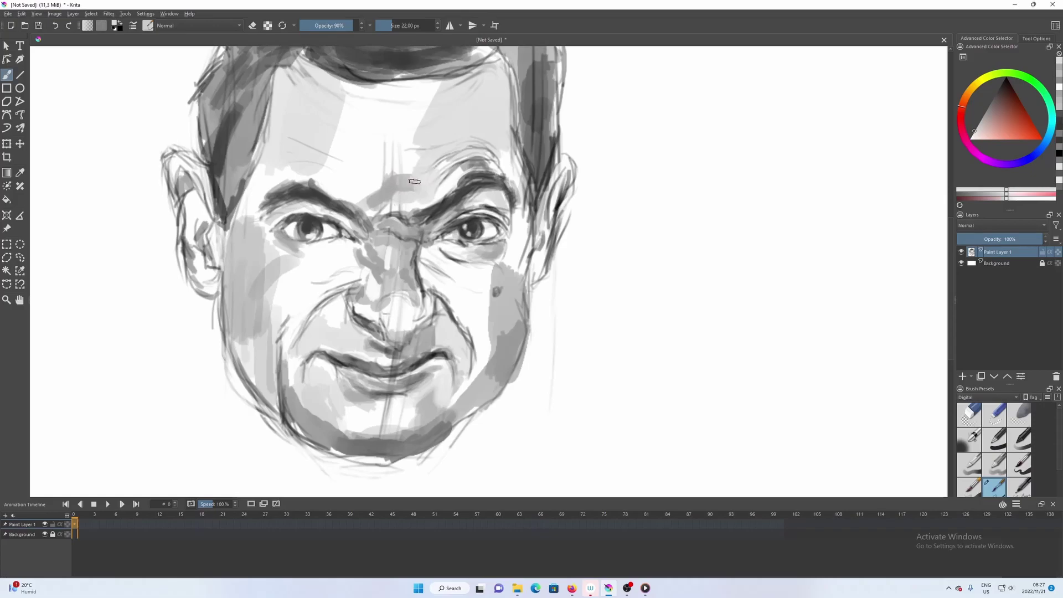
- Enlarge the brush to 41 px and deepen the grey shading on the centre and both sides of the forehead at 90% opacity
key(bracketright)
key(bracketright)
key(bracketright)
ctrl+click(424, 213)
key(bracketright)
key(bracketright)
key(bracketright)
key(bracketright)
key(bracketright)
mouse_move(402, 142)
mouse_down()
mouse_move(424, 124)
mouse_move(385, 147)
mouse_move(403, 168)
mouse_move(408, 136)
mouse_move(401, 162)
mouse_move(458, 162)
mouse_move(463, 153)
mouse_move(440, 141)
mouse_move(433, 158)
mouse_move(451, 139)
mouse_move(450, 106)
mouse_move(427, 147)
mouse_up()
scroll(410, 147, down, 2)
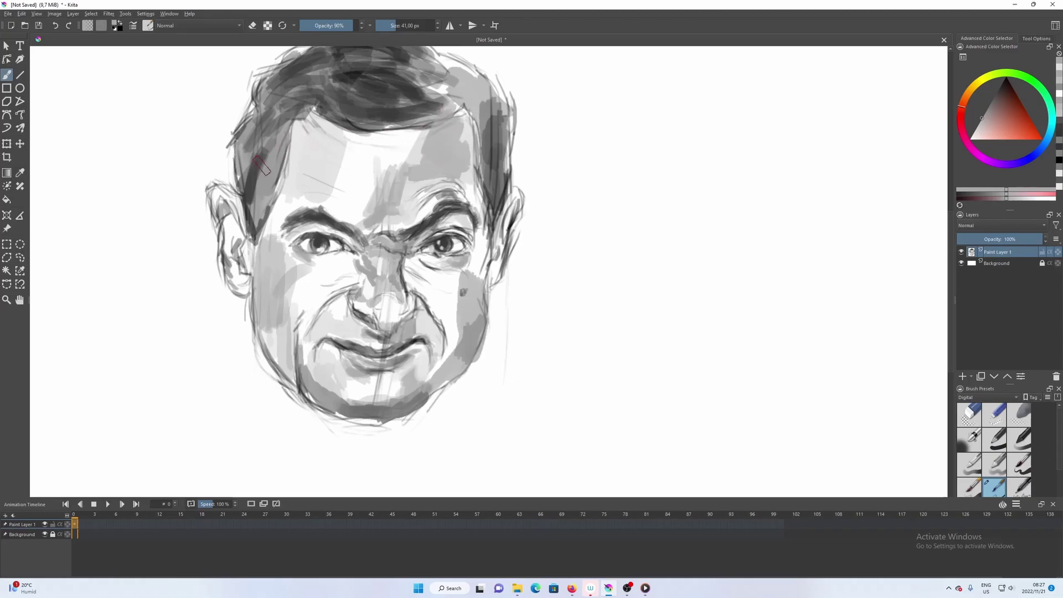
mouse_move(291, 185)
mouse_down()
mouse_move(309, 184)
mouse_move(285, 191)
mouse_move(286, 206)
mouse_move(297, 166)
mouse_move(324, 160)
mouse_move(306, 135)
mouse_move(297, 143)
mouse_up()
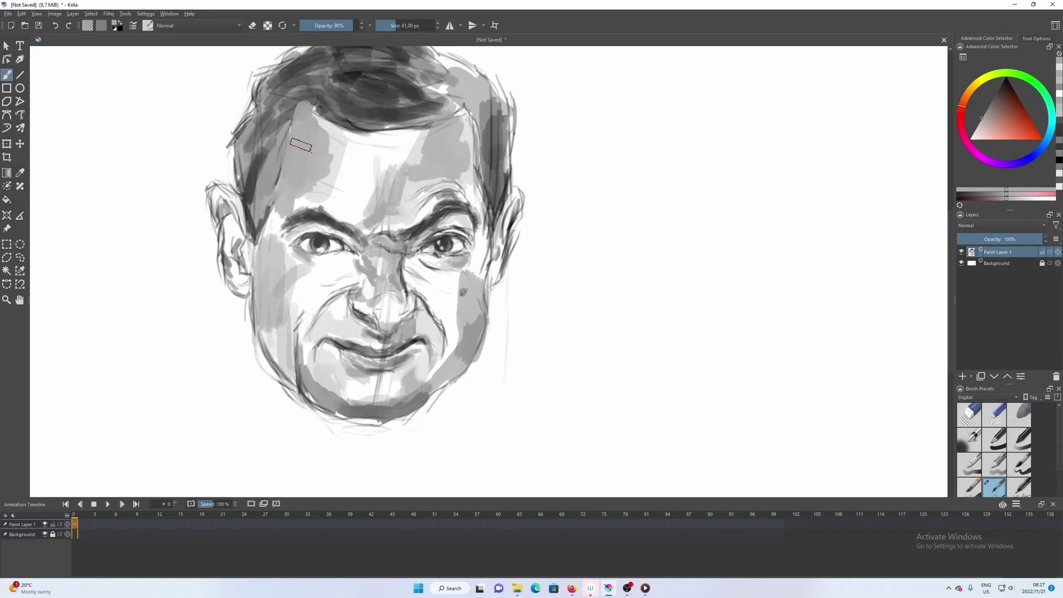
- Sample a dark grey beside the nose and set the brush to 14 px at 100% opacity for darkening the nose bridge
ctrl+click(413, 267)
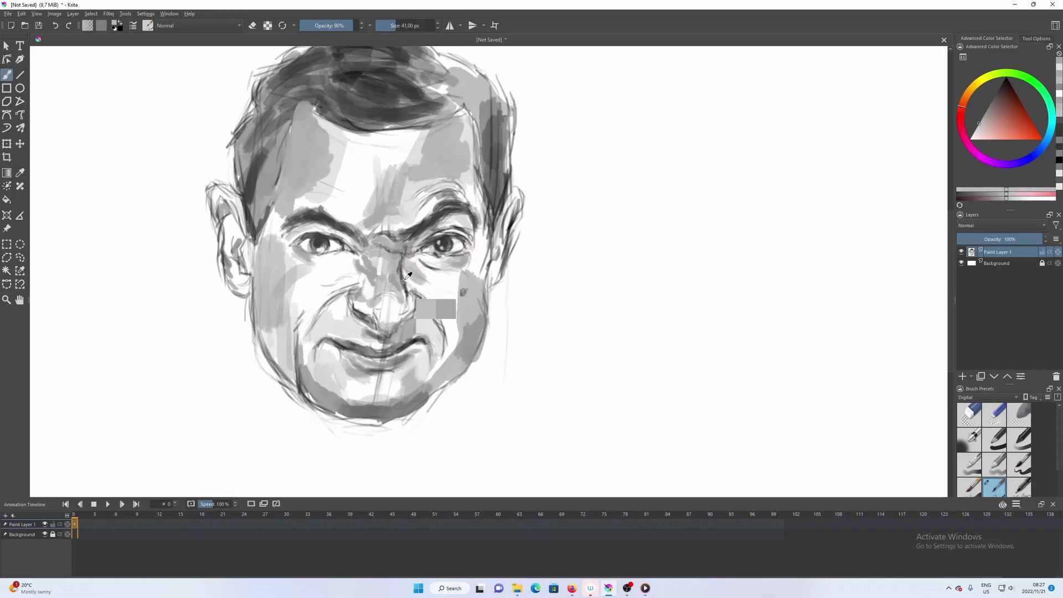
key(bracketleft)
key(bracketleft)
key(bracketleft)
key(bracketleft)
key(bracketleft)
key(bracketleft)
key(o)
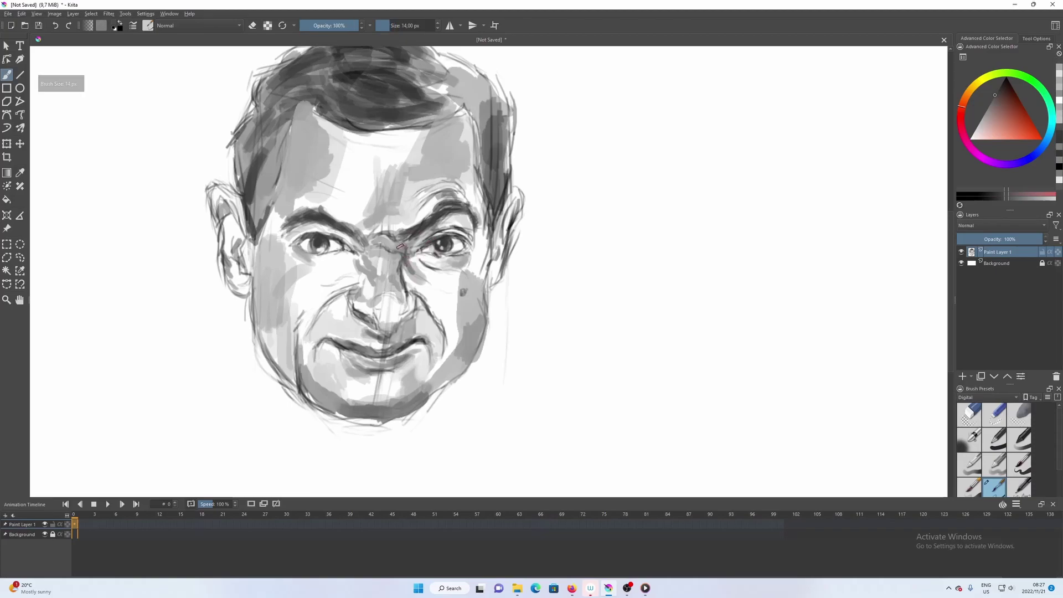
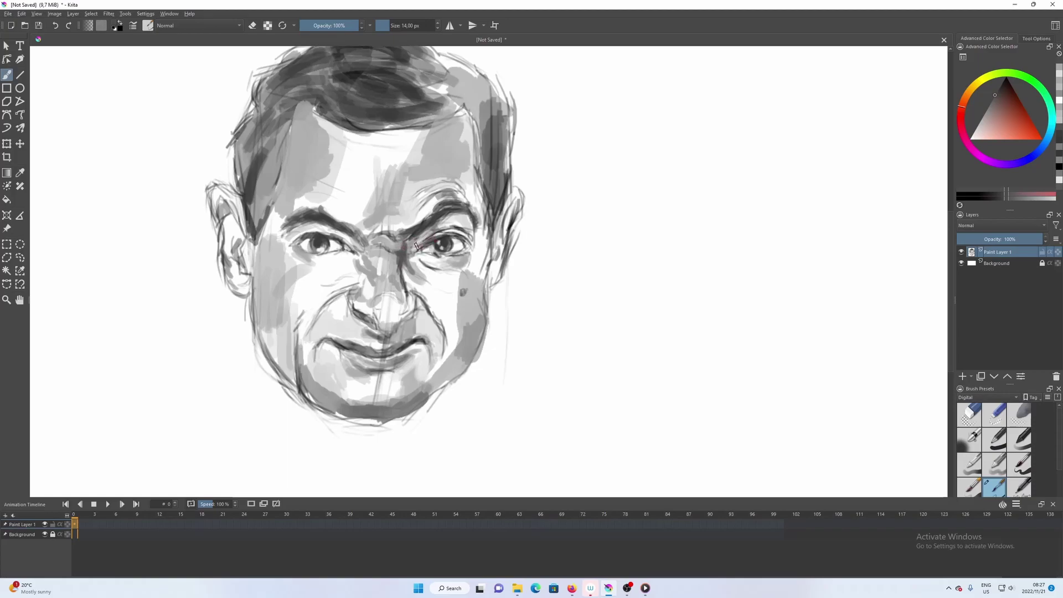
- Refine the shadow between the nose bridge and the right eye with sampled greys and a 9 px brush at 100% opacity
key(bracketleft)
key(bracketleft)
ctrl+click(418, 240)
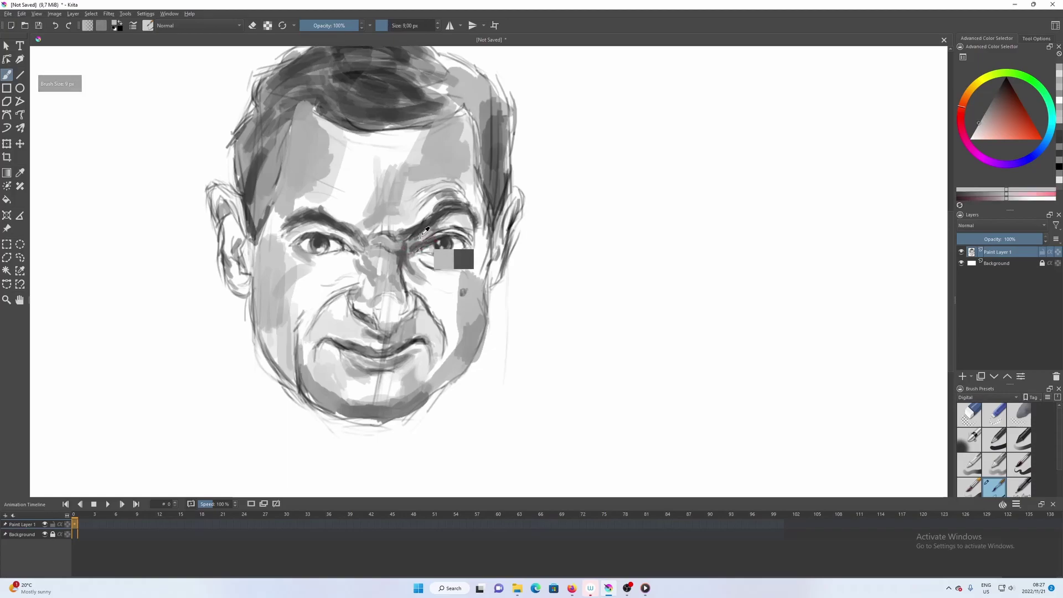
ctrl+click(401, 244)
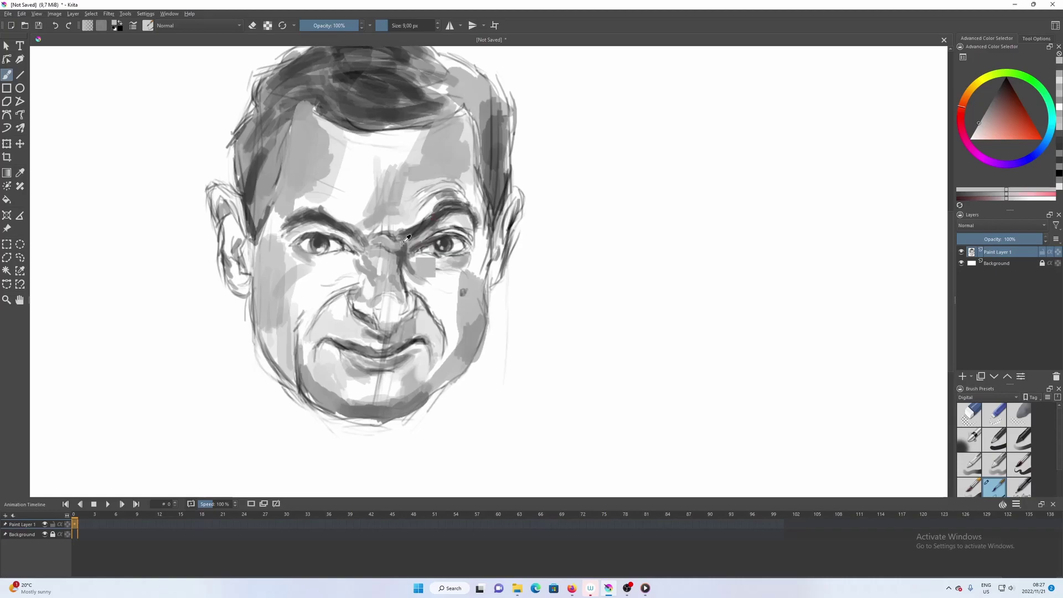
ctrl+click(408, 235)
key(bracketleft)
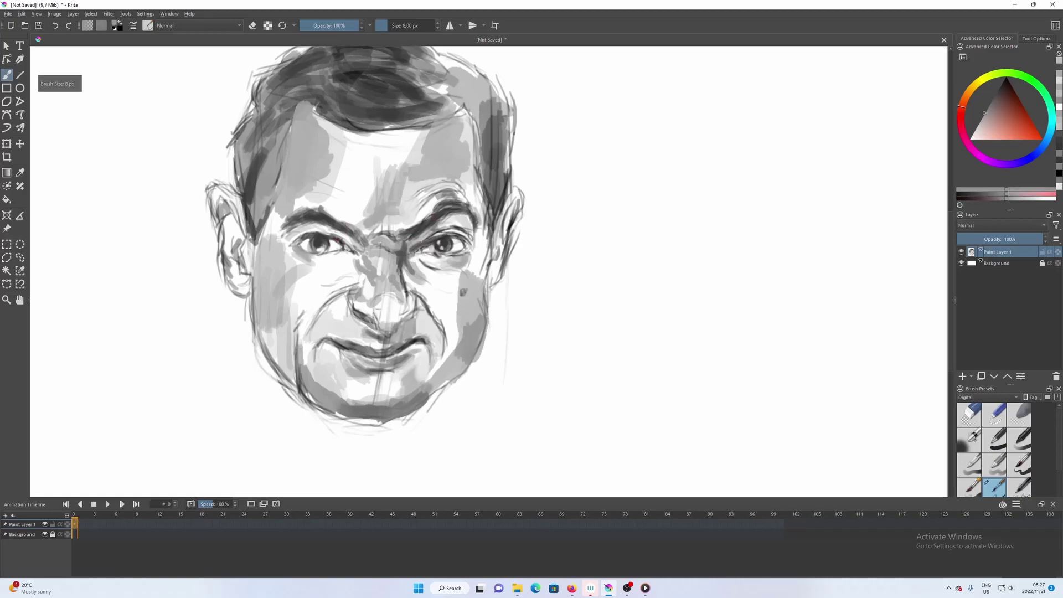
- Sample a dark grey at the left eye and darken its iris and lids with a brush enlarged to 10 px
ctrl+click(346, 249)
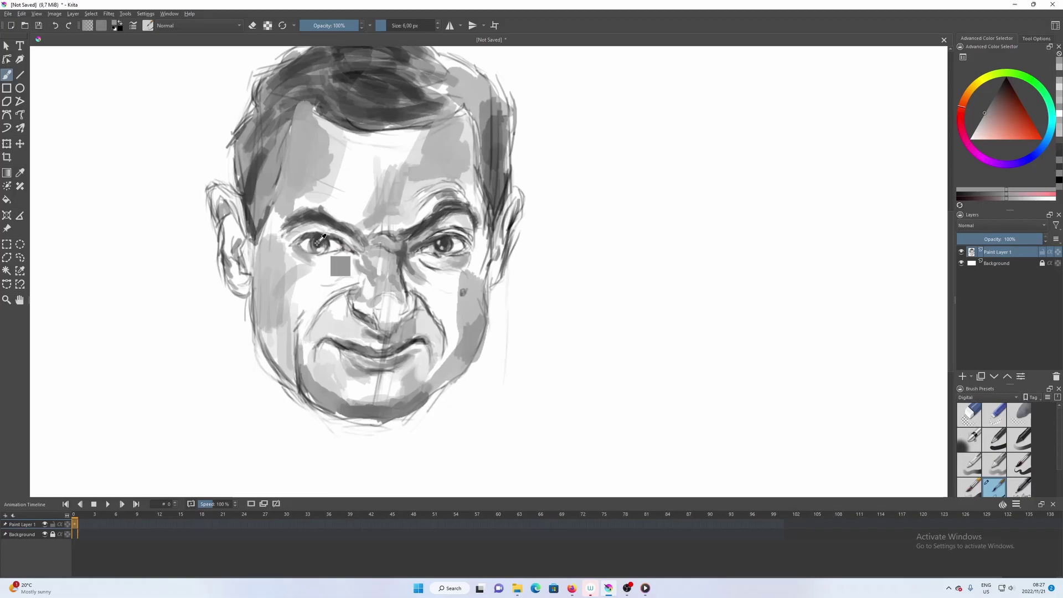
key(bracketright)
key(bracketright)
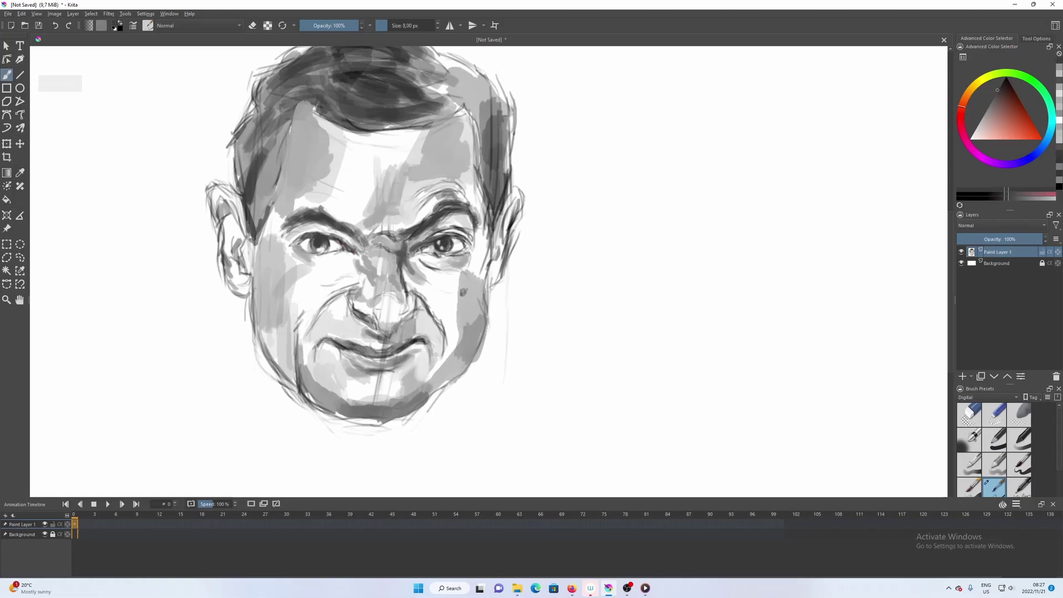
key(bracketright)
key(bracketright)
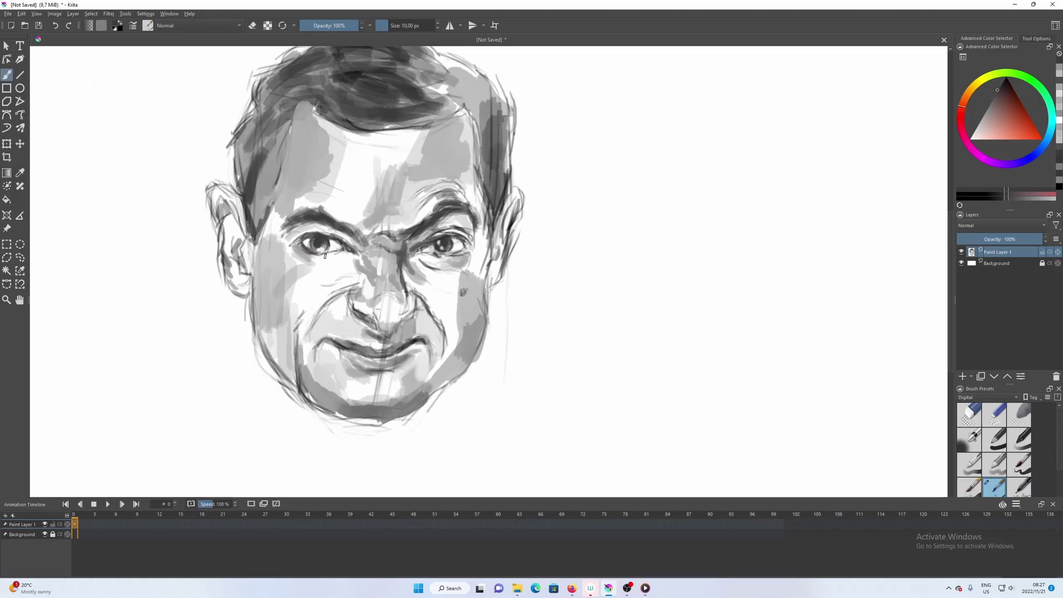
- Alternate light and dark colours to clean up the left eye's white and iris with a 10 to 11 px brush
key(x)
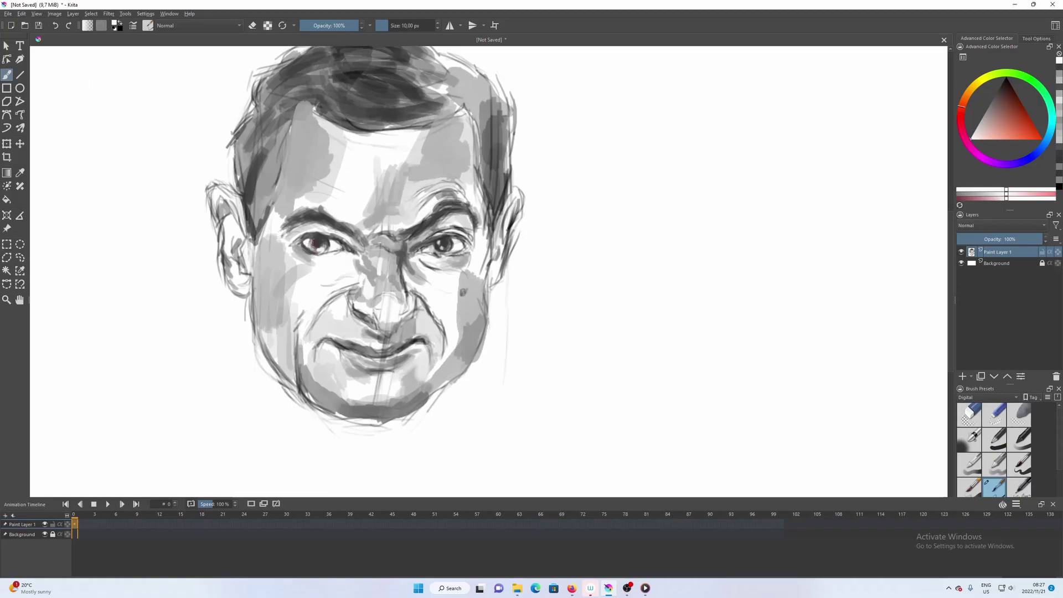
ctrl+click(320, 244)
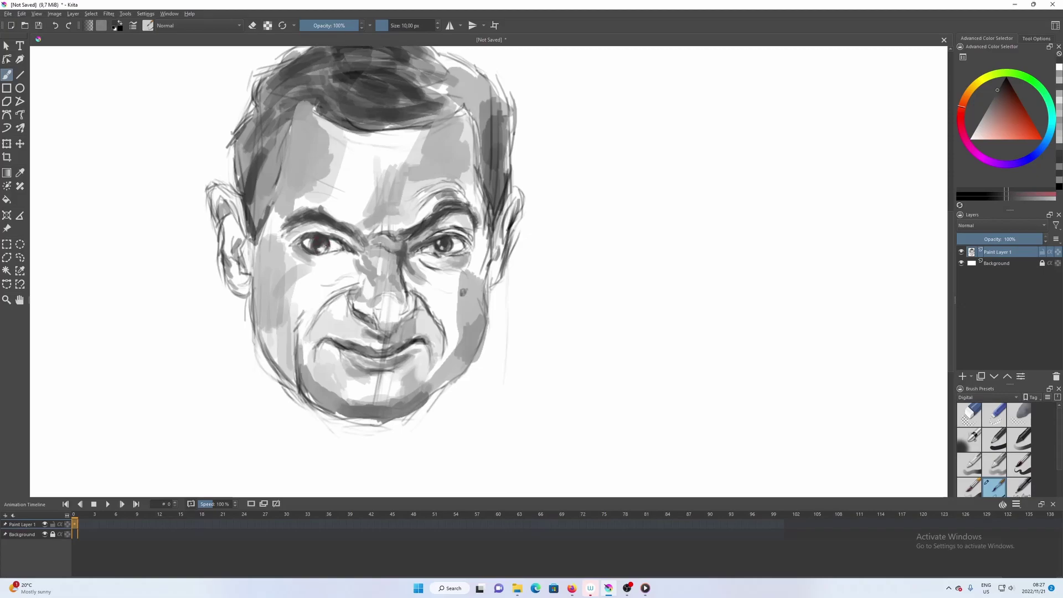
ctrl+click(304, 244)
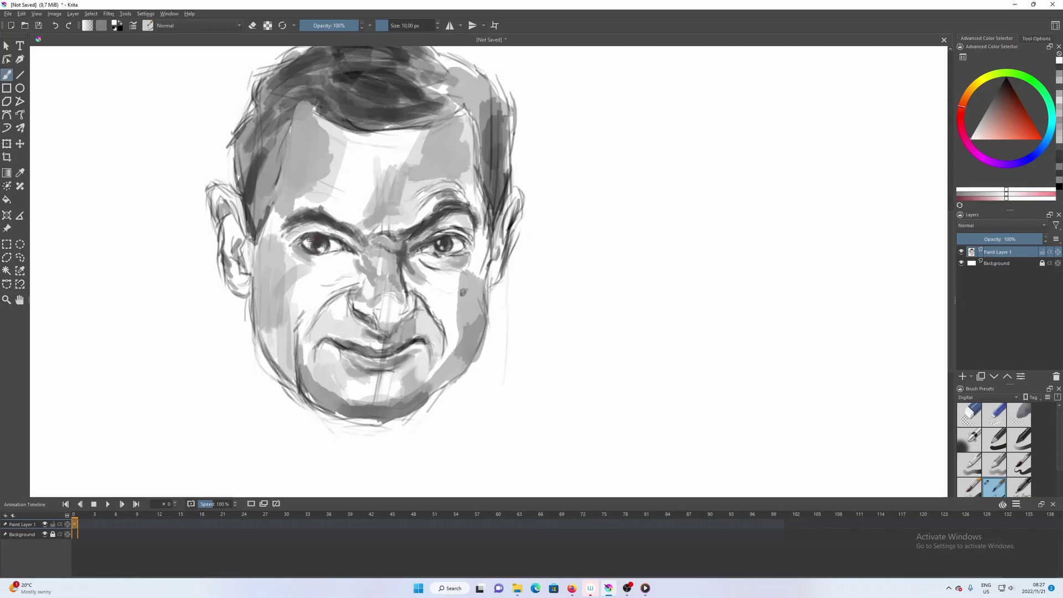
key(bracketright)
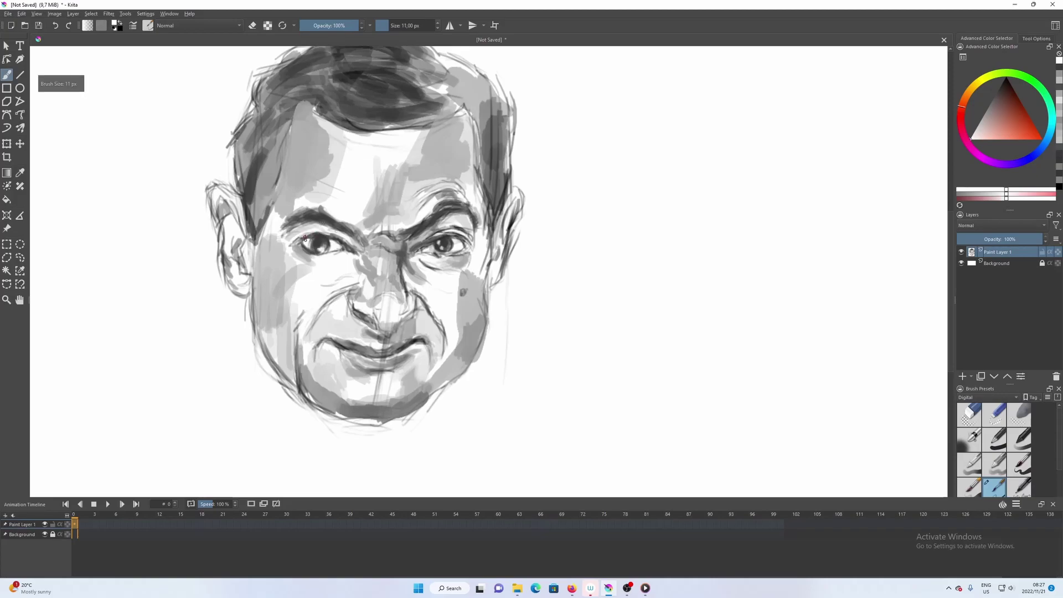
ctrl+click(308, 237)
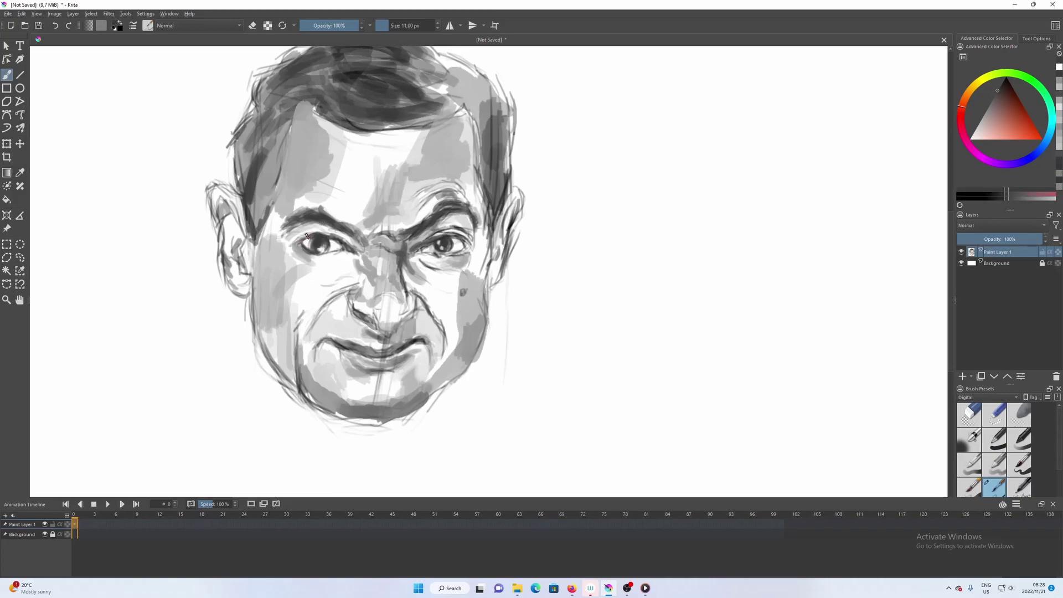
- Reduce the brush size and define the outer corner and lower lid of the left eye in dark grey
key(bracketleft)
key(bracketleft)
key(bracketleft)
key(bracketleft)
key(bracketleft)
key(bracketleft)
key(bracketleft)
key(bracketleft)
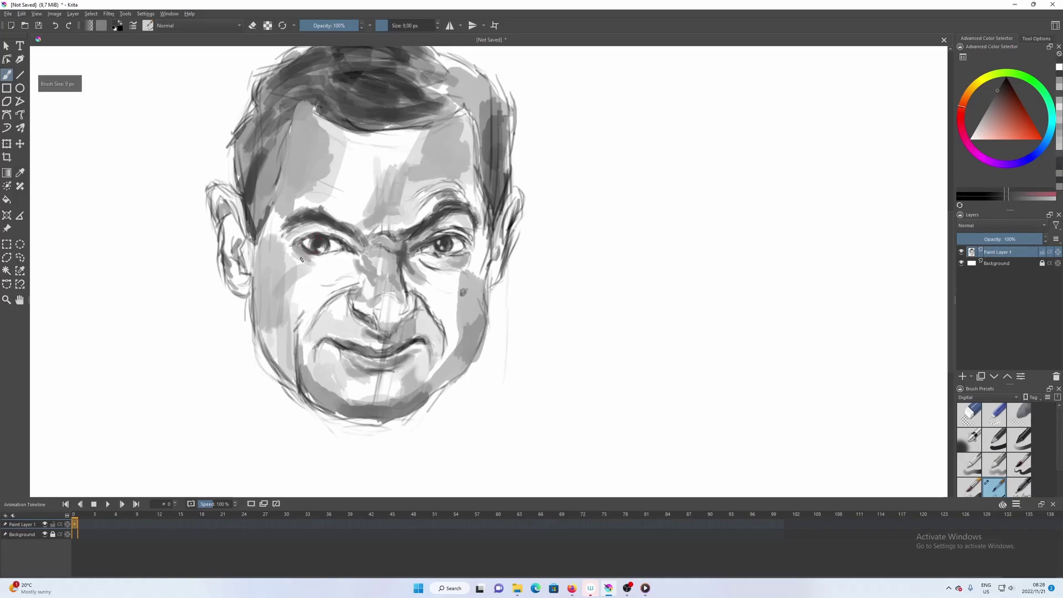
key(bracketright)
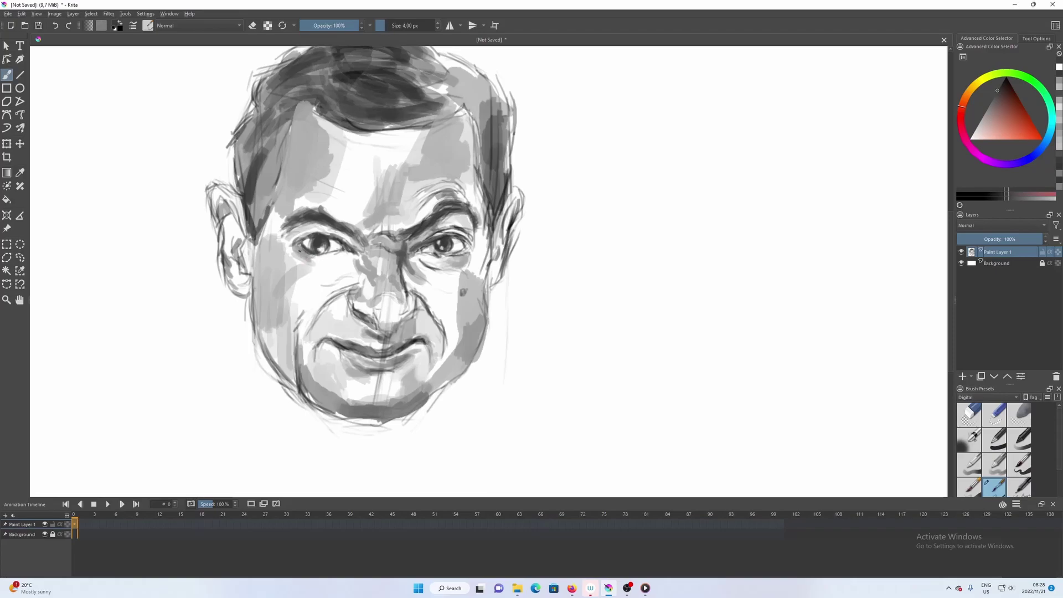
- Shade the areas beneath both eyes in dark grey, enlarging the brush to 16 px and lowering the opacity to 60%
key(bracketright)
key(bracketright)
key(bracketright)
key(bracketright)
key(bracketright)
key(bracketright)
key(bracketright)
key(bracketright)
key(o)
key(o)
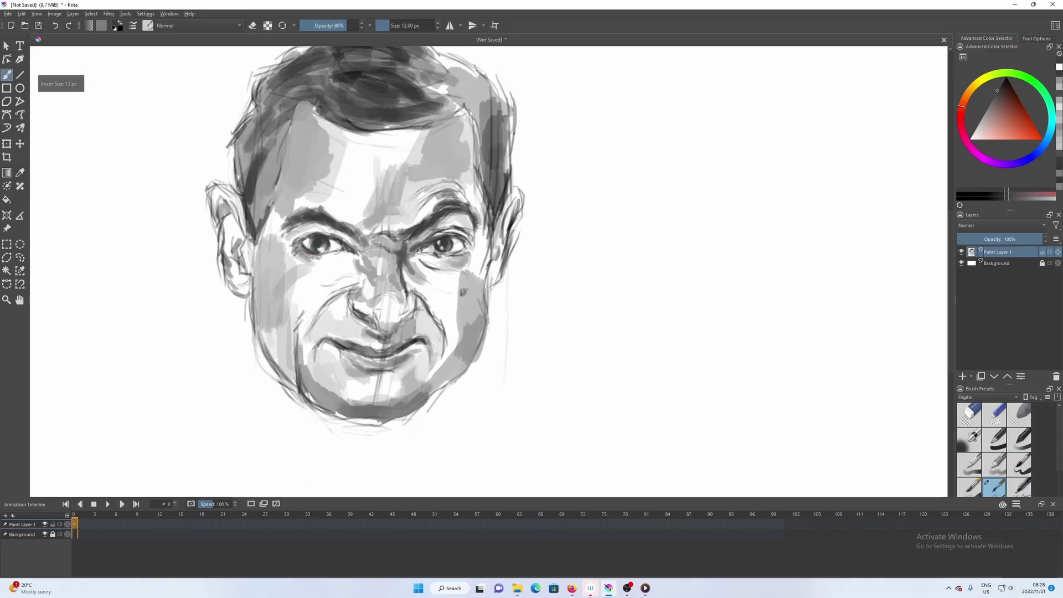
key(bracketright)
key(bracketright)
key(o)
key(o)
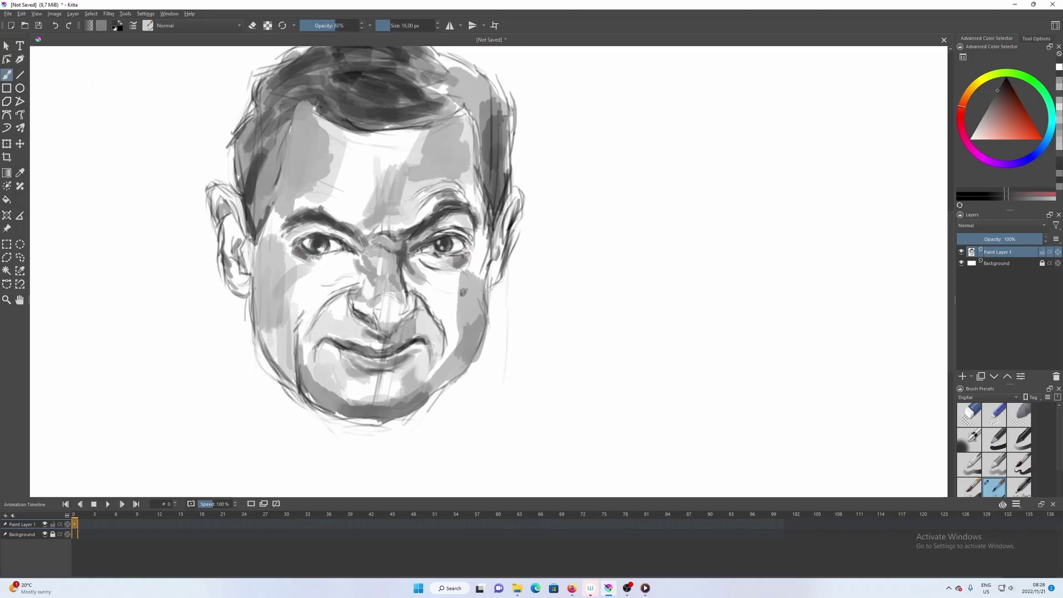
- Draw the curved bag crease beneath the left eye with a 7 px brush at 60% opacity
key(bracketleft)
key(bracketleft)
key(bracketleft)
key(bracketleft)
key(bracketleft)
key(bracketleft)
key(bracketleft)
key(bracketleft)
key(bracketleft)
key(bracketleft)
key(bracketleft)
key(bracketleft)
key(bracketleft)
key(bracketleft)
key(bracketleft)
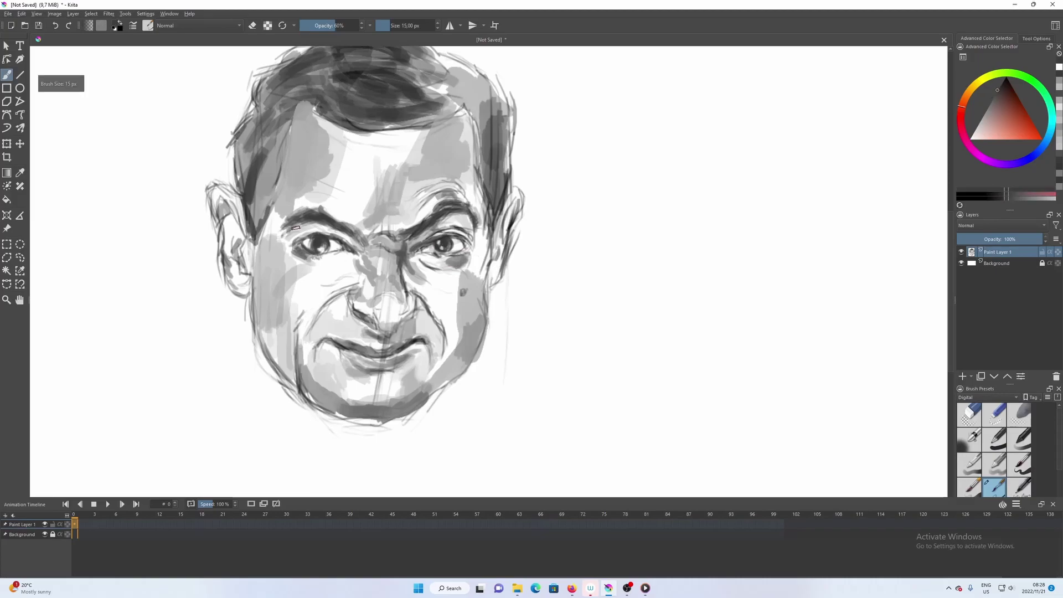
key(bracketright)
key(bracketright)
key(bracketright)
key(bracketright)
key(bracketright)
drag(290, 261, 339, 276)
ctrl+click(342, 270)
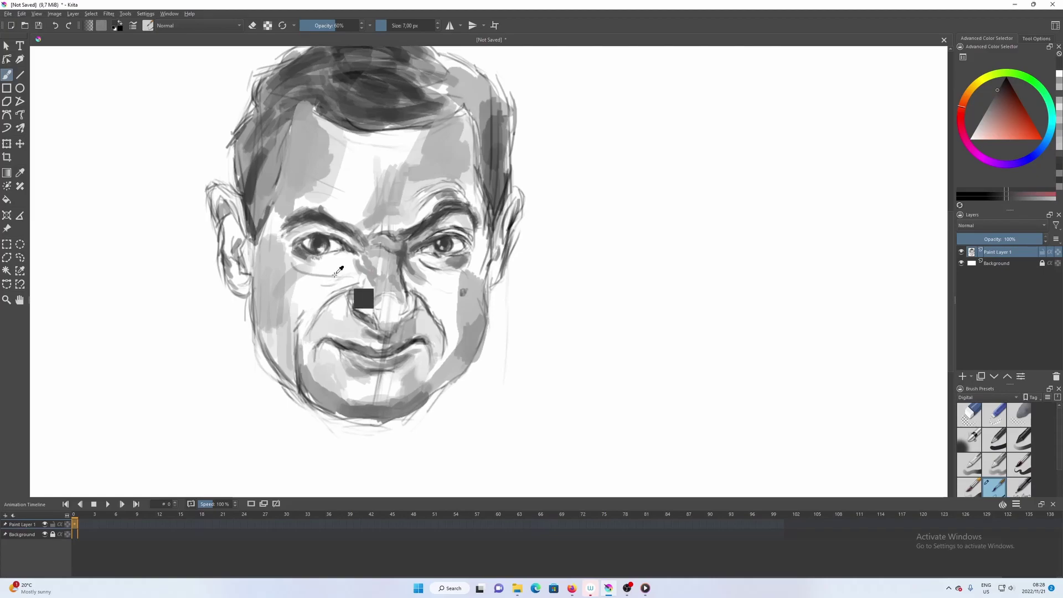
- Sample the right cheek's grey and extend its shading inward with a brush enlarged to 15 px at 60% opacity
key(bracketright)
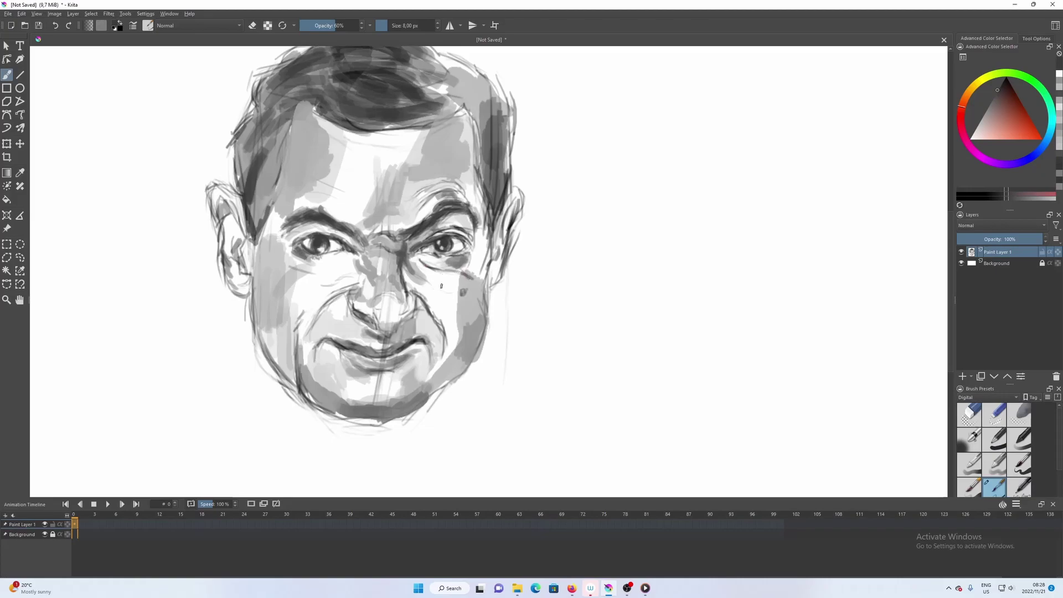
key(bracketright)
key(bracketright)
key(bracketright)
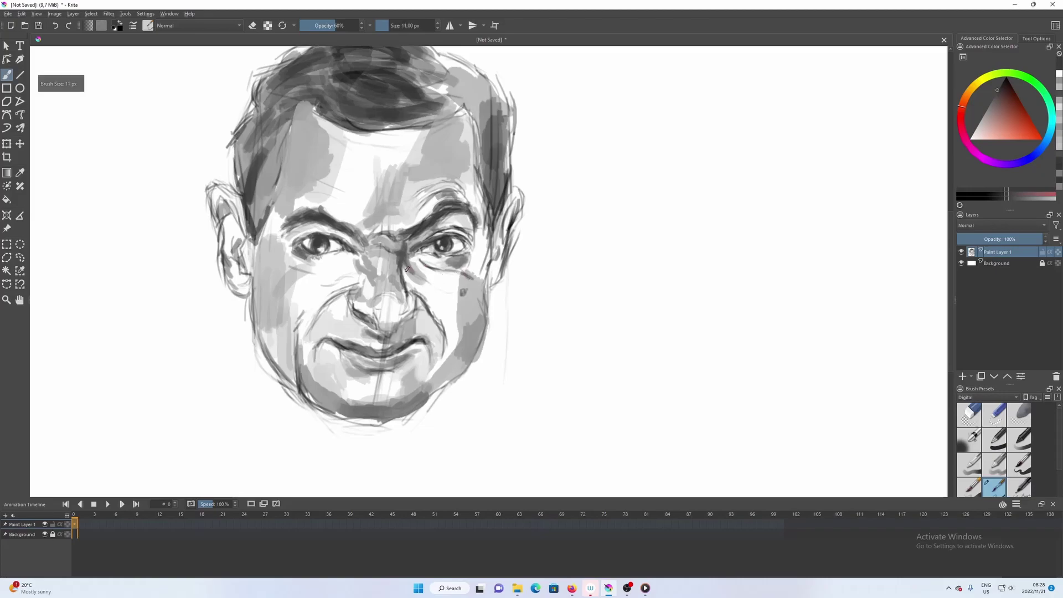
ctrl+click(476, 304)
key(bracketright)
- Soften the inner edge of the right cheek's shading with sampled light greys and a 24 px brush at 60% opacity
key(bracketright)
key(bracketright)
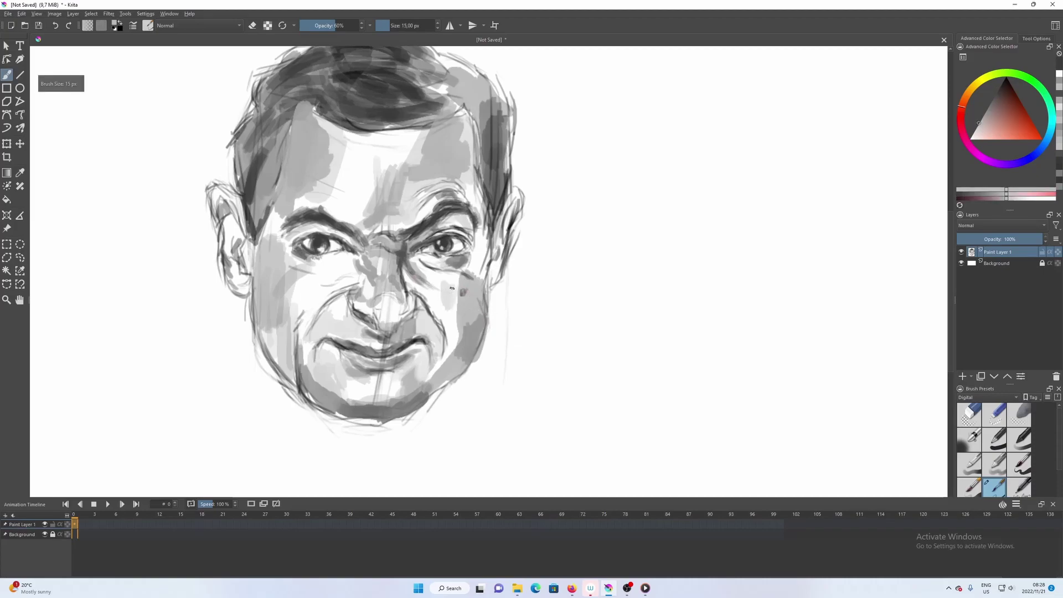
key(bracketright)
key(bracketright)
key(bracketright)
mouse_move(455, 332)
mouse_down()
mouse_move(445, 357)
mouse_move(454, 343)
mouse_up()
ctrl+click(455, 331)
key(bracketright)
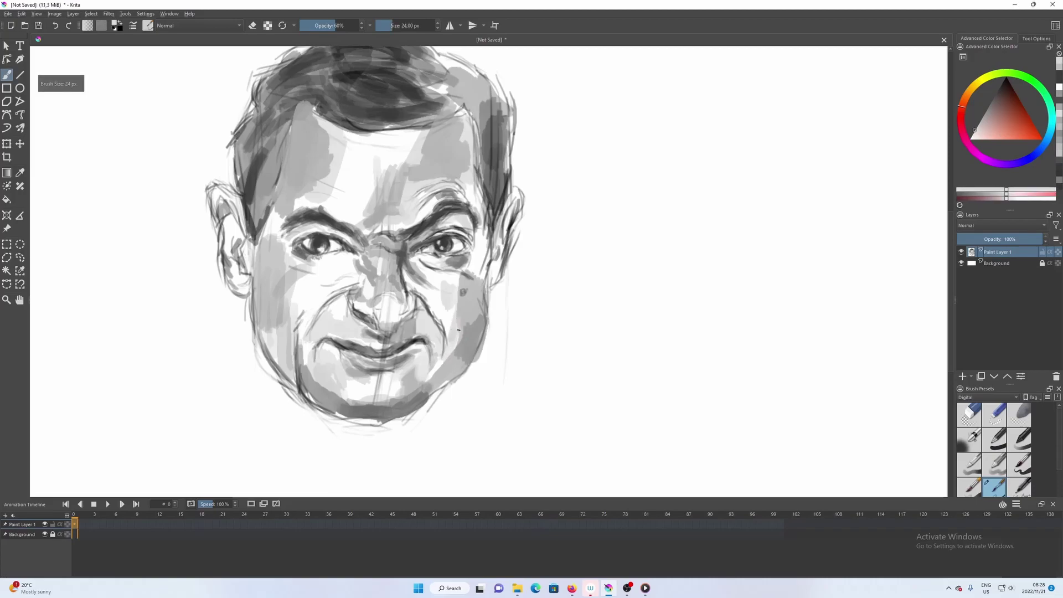
ctrl+click(444, 304)
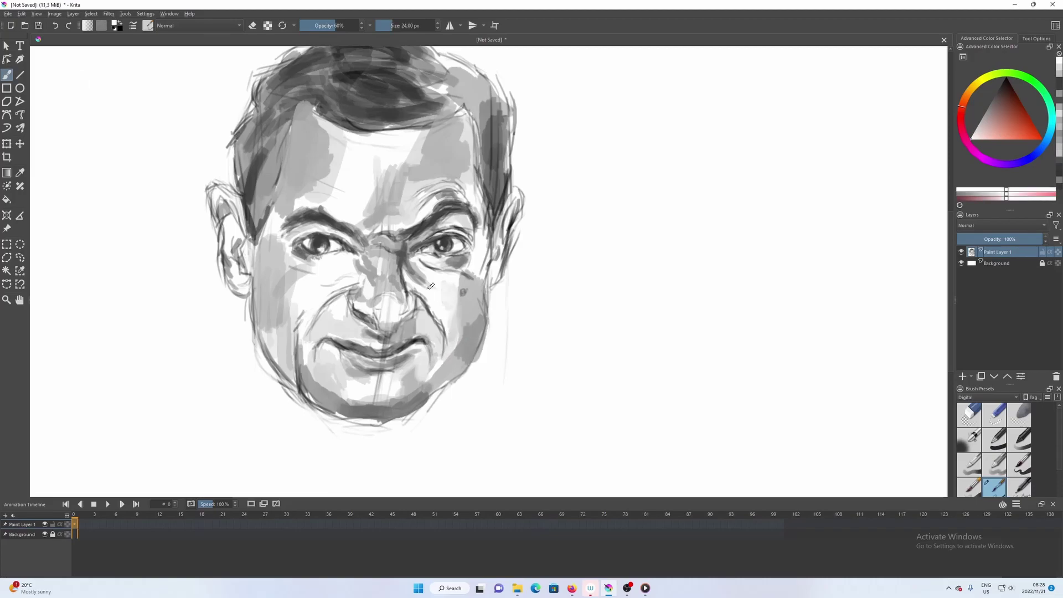
- Blend the shadow beneath the right eye with a smaller brush at 40% opacity, sampling the grey there
key(bracketleft)
key(bracketleft)
key(bracketleft)
key(i)
key(i)
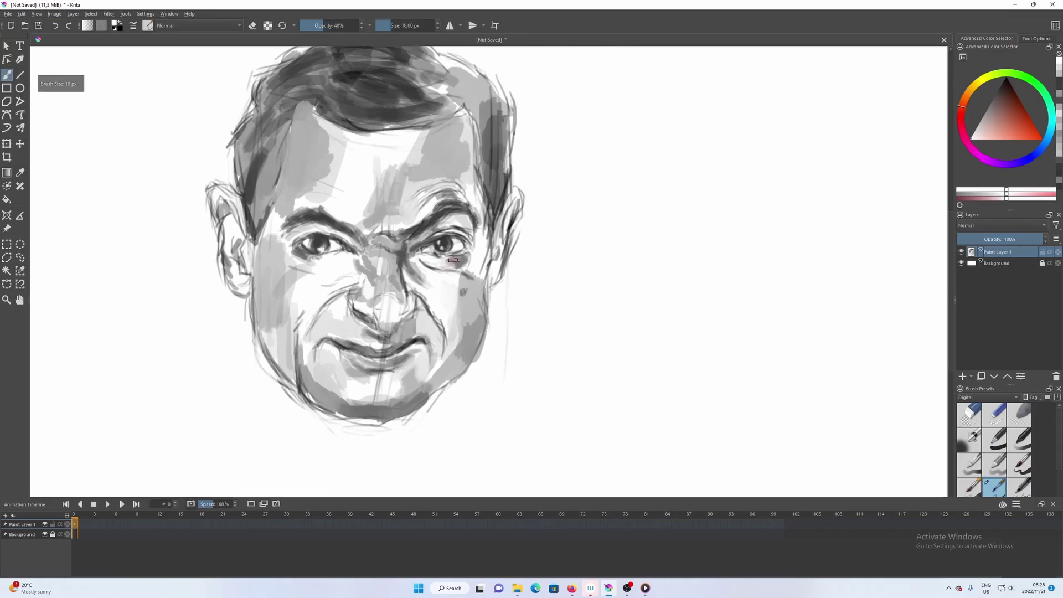
ctrl+click(448, 260)
drag(442, 256, 450, 258)
- Darken the upper edge of the right cheek with the sampled dark grey, enlarging the brush to 26 px at 40% opacity
key(bracketright)
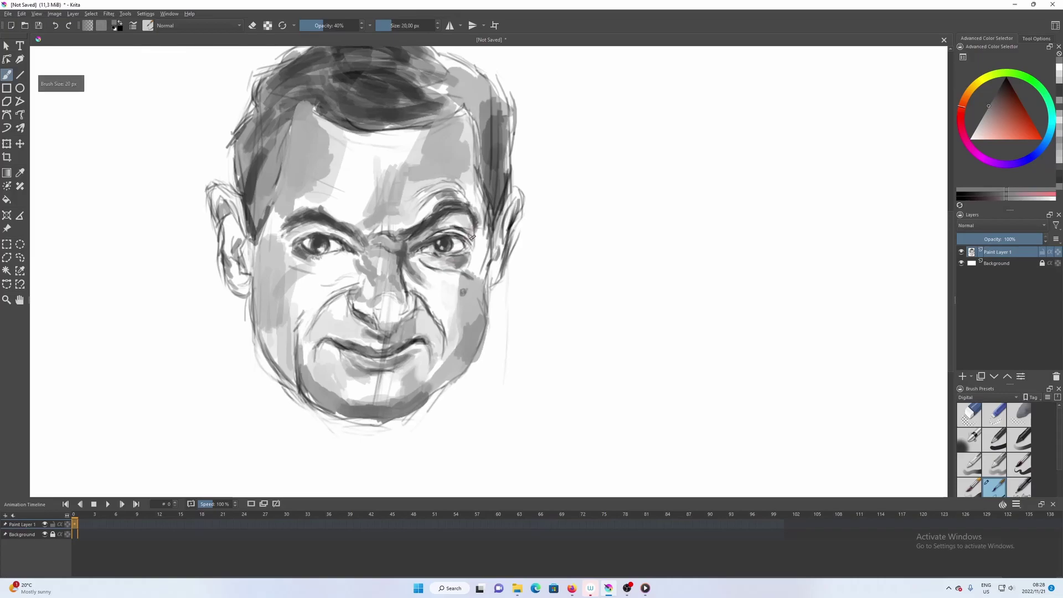
key(bracketright)
key(bracketright)
key(bracketright)
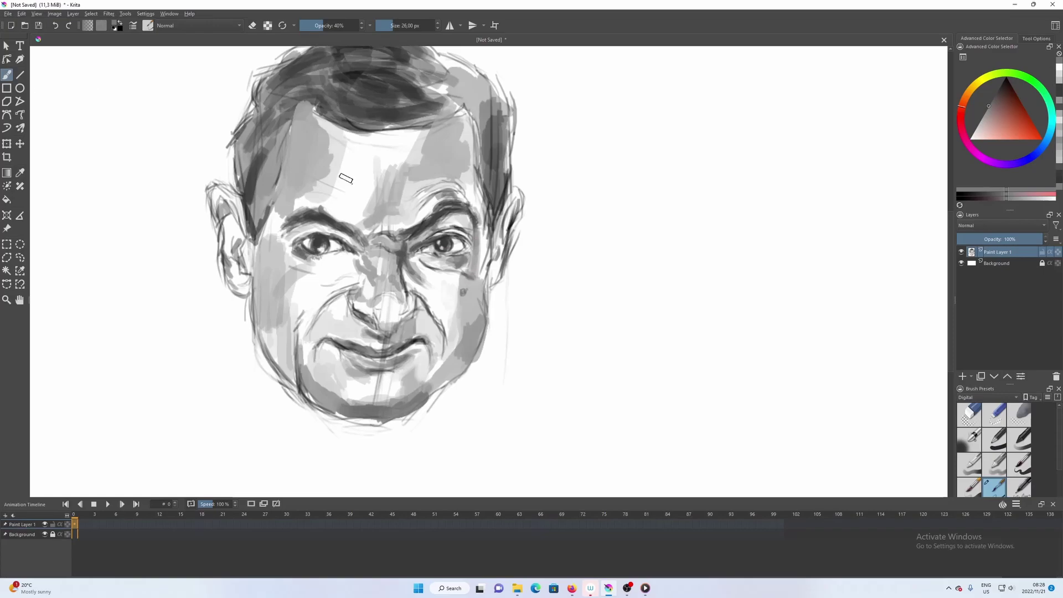
- Sample the left forehead's grey and extend its shading towards the centre with a 41 px brush at 40% opacity
scroll(358, 185, down, 1)
key(x)
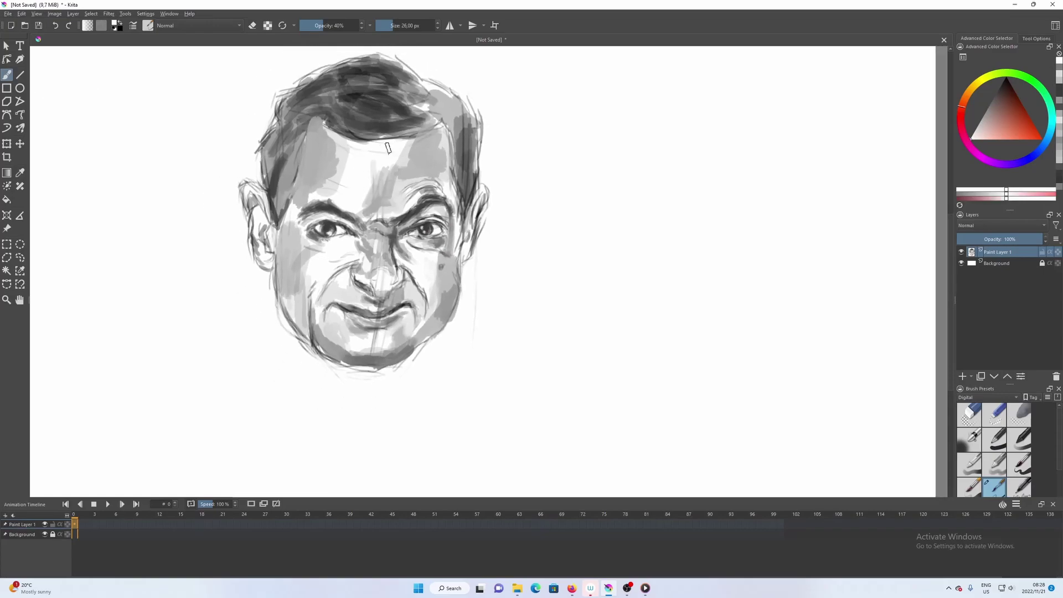
key(i)
key(i)
key(i)
key(bracketright)
key(bracketright)
key(bracketright)
key(bracketright)
key(bracketright)
key(o)
ctrl+click(335, 158)
drag(334, 165, 334, 189)
key(o)
key(o)
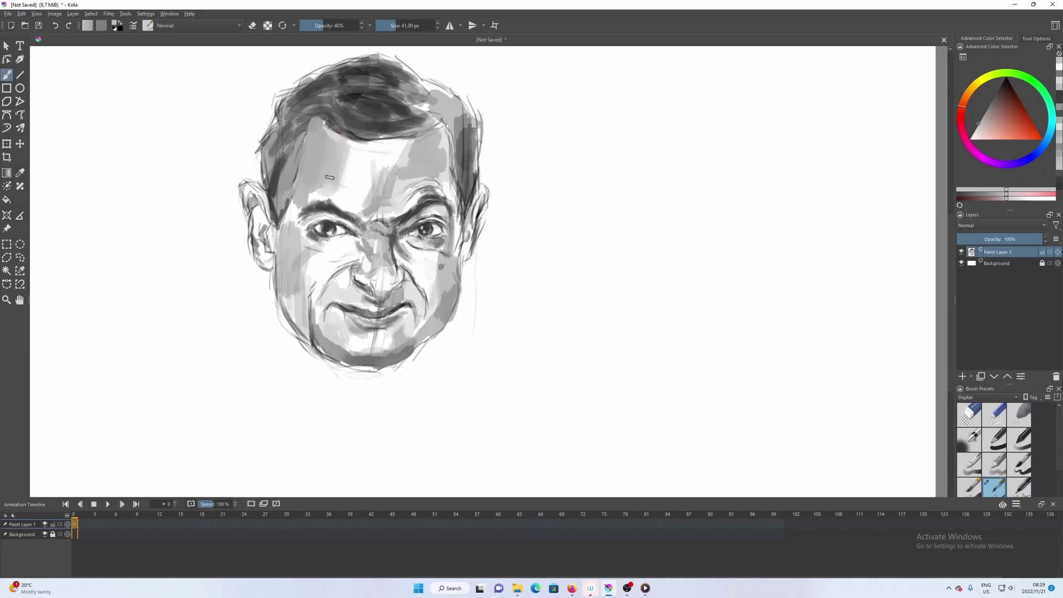
- Sample the light forehead centre and blend the left shading's edge with the 41 px brush at 20% opacity
ctrl+click(362, 159)
key(i)
key(i)
drag(354, 164, 346, 191)
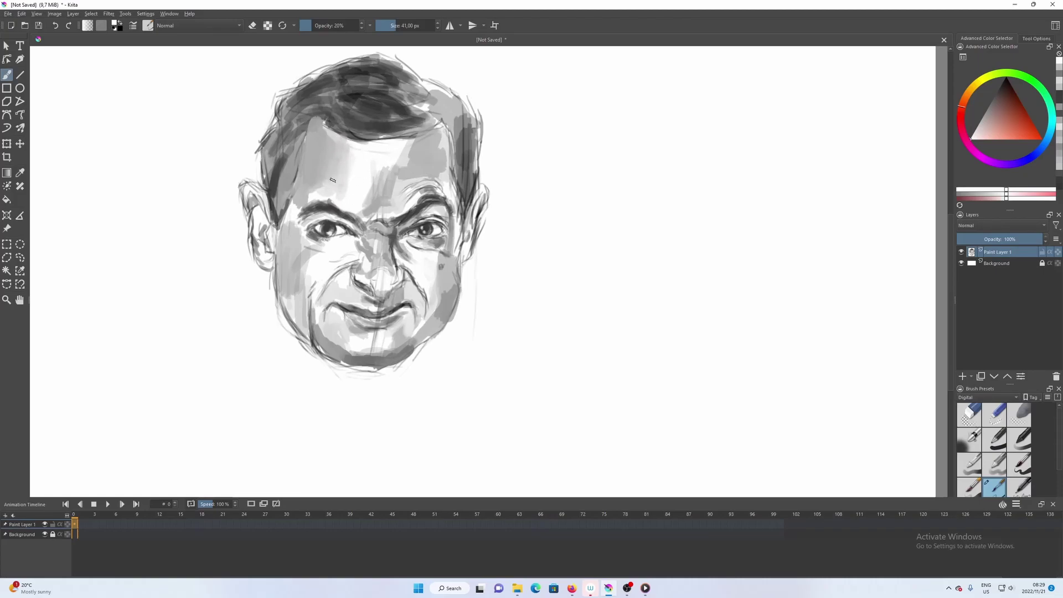
- Sample the left eye's dark grey and add faint strokes above the left eyebrow with a reduced brush at 30% opacity
key(bracketleft)
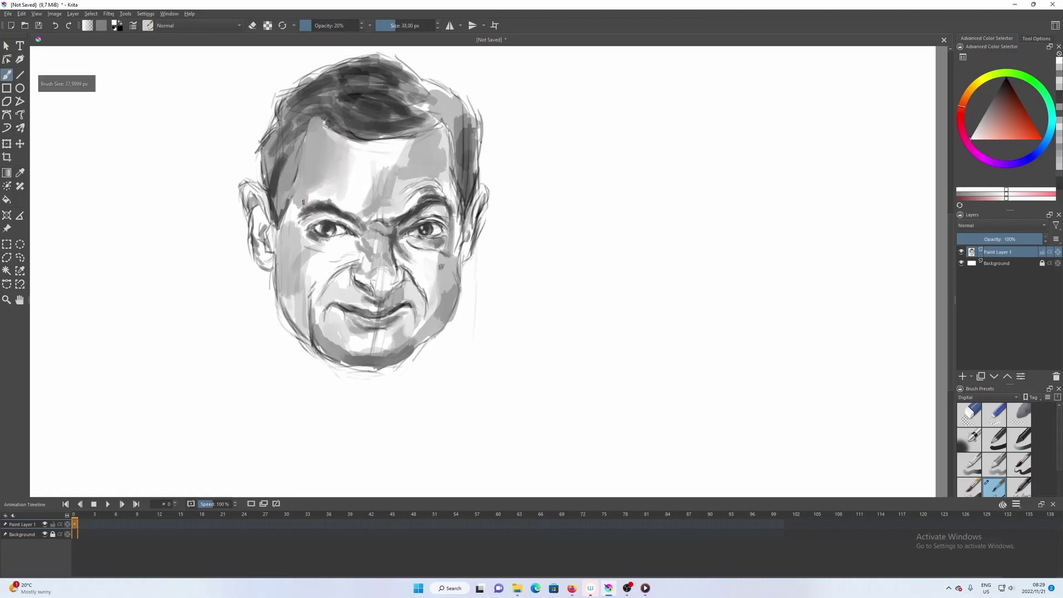
ctrl+click(330, 226)
key(bracketleft)
key(bracketleft)
key(bracketleft)
key(bracketleft)
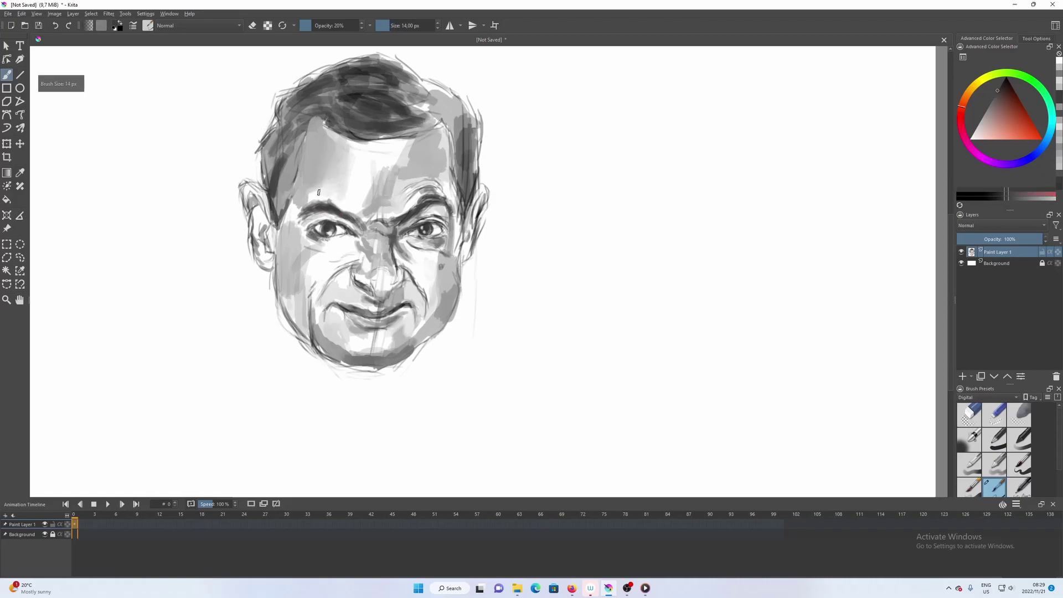
key(o)
key(bracketleft)
ctrl+click(327, 205)
- Draw thin wrinkle lines on the forehead above the left eyebrow with a 6 px brush at 50% opacity
key(bracketleft)
key(bracketleft)
ctrl+click(330, 224)
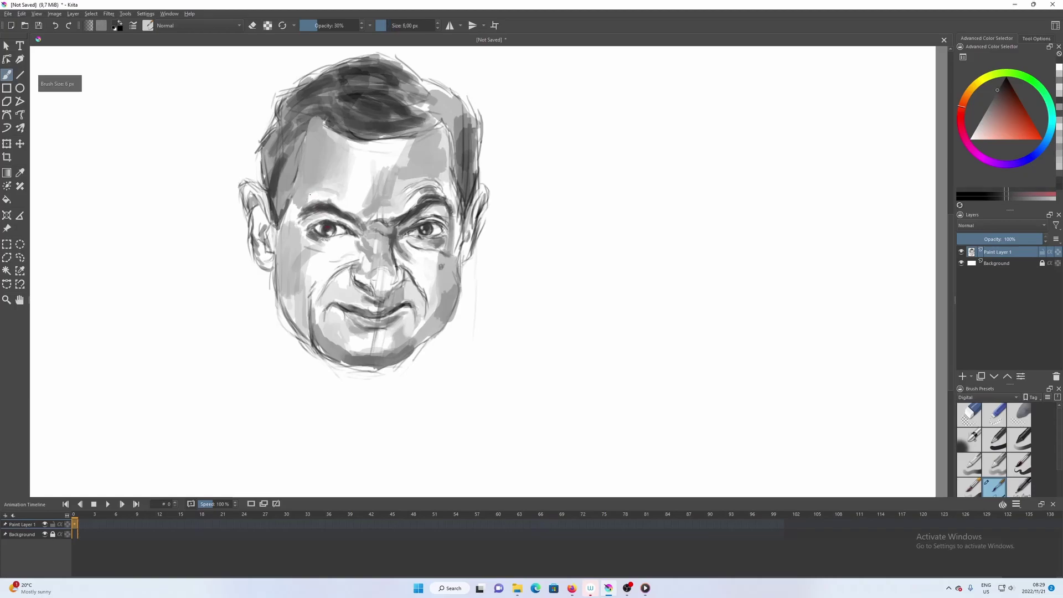
key(o)
key(o)
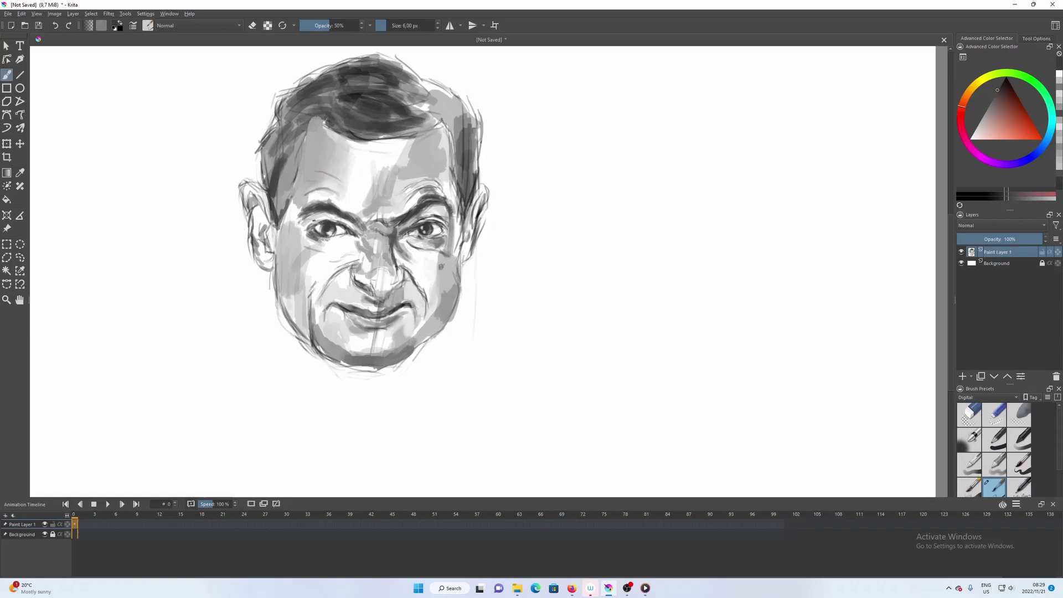
- Darken the left cheek from beside the ear down to the jaw with a 35 px brush at 20% opacity
key(bracketright)
key(bracketright)
key(bracketright)
key(bracketright)
key(bracketright)
key(bracketright)
key(i)
key(i)
key(i)
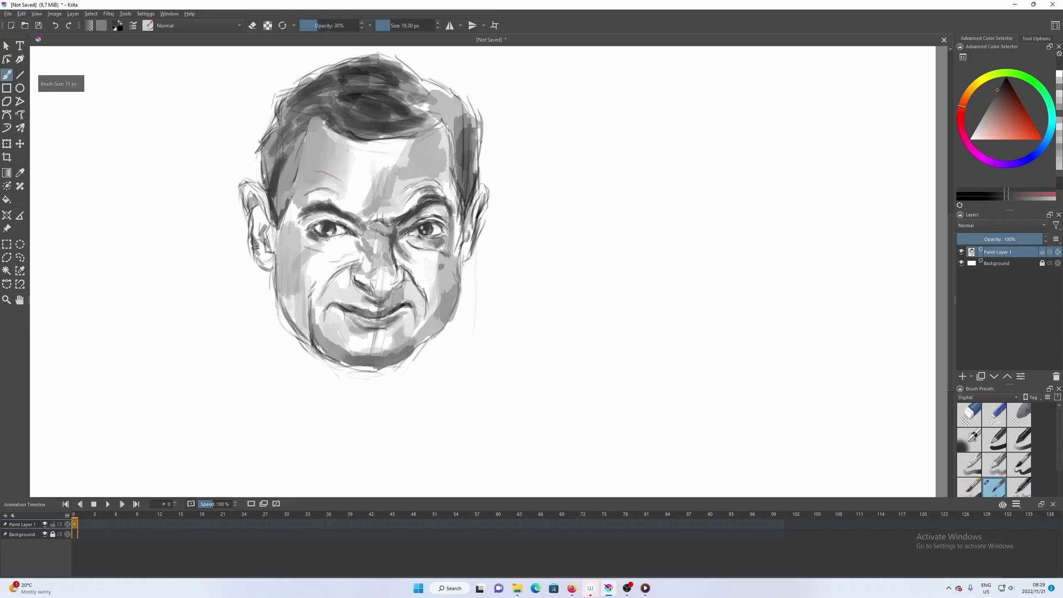
key(bracketright)
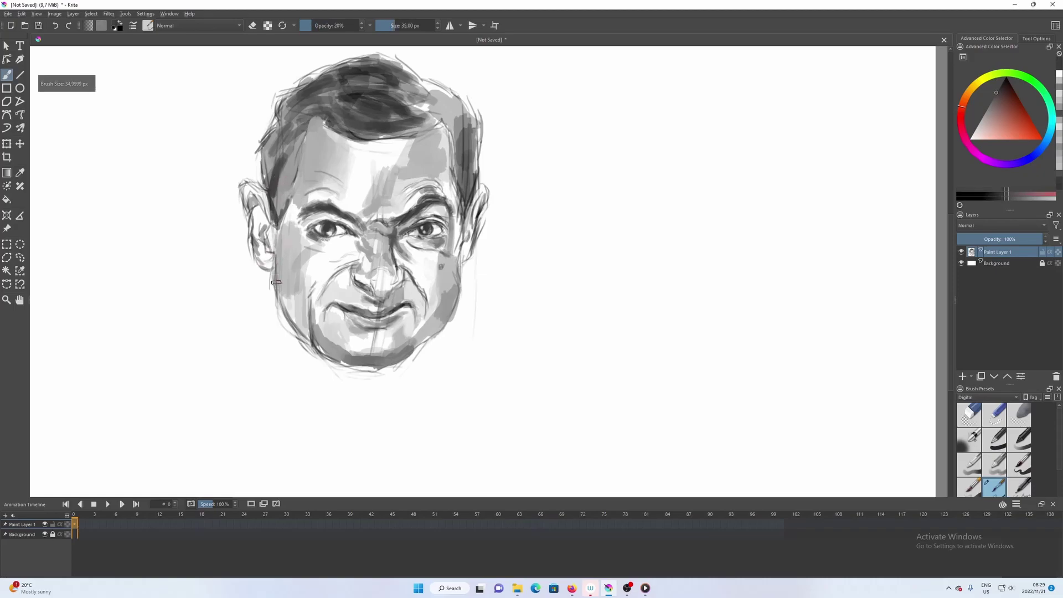
drag(288, 259, 281, 283)
drag(287, 244, 285, 287)
mouse_move(291, 252)
mouse_down()
mouse_move(280, 282)
mouse_move(290, 250)
mouse_move(293, 262)
mouse_move(281, 262)
mouse_move(283, 308)
mouse_move(298, 275)
mouse_move(298, 284)
mouse_move(285, 253)
mouse_move(281, 299)
mouse_move(302, 291)
mouse_move(300, 323)
mouse_move(286, 294)
mouse_move(301, 329)
mouse_up()
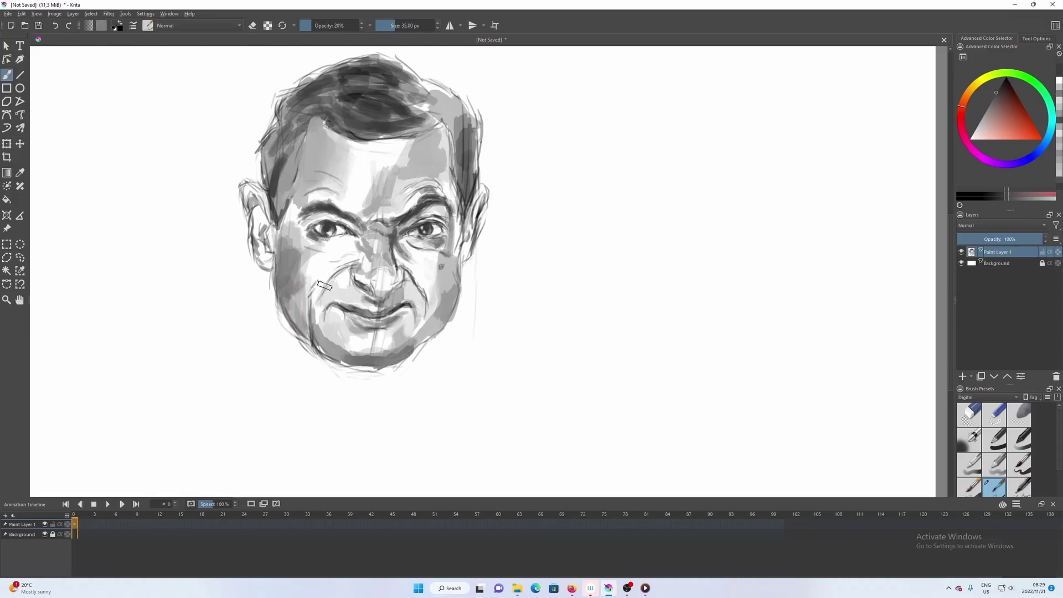
- Lightly erase on the left cheek at 20 px, then sample its grey and set the brush to 28 px at 40% opacity
key(e)
key(bracketleft)
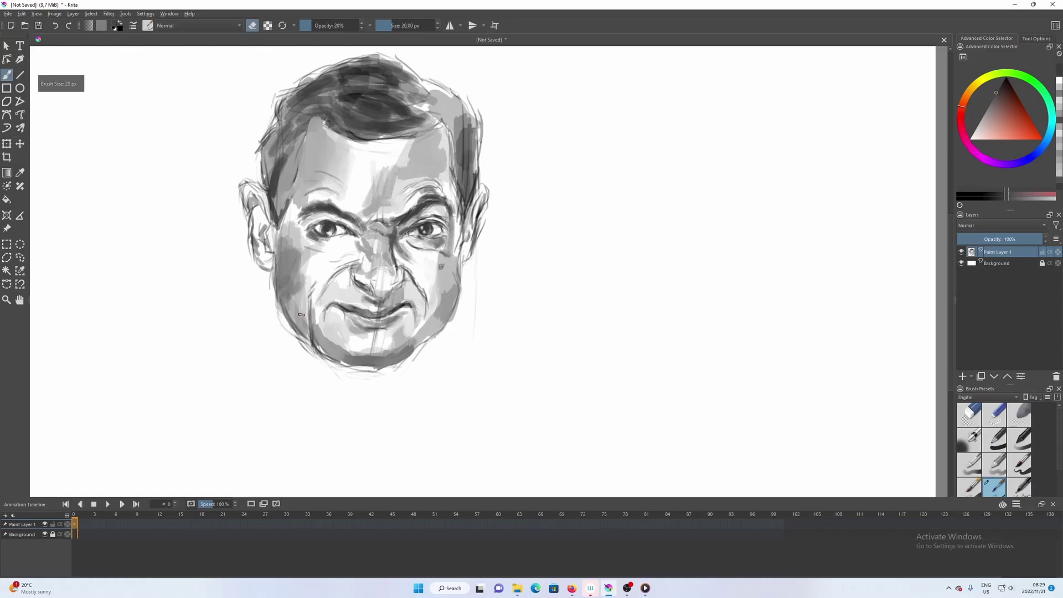
key(e)
ctrl+click(281, 273)
key(bracketright)
key(o)
key(bracketright)
key(o)
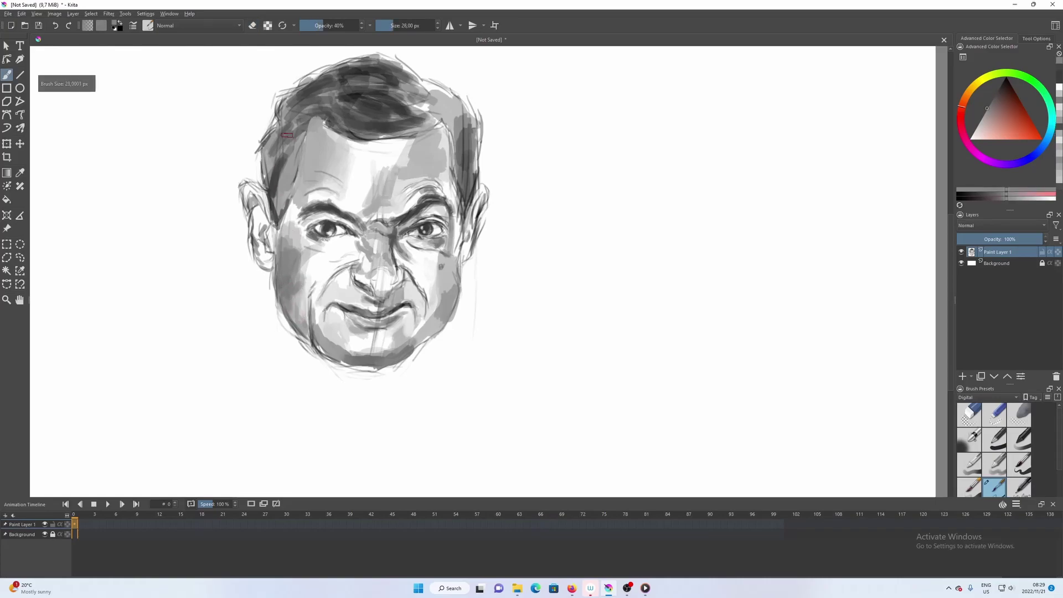
- Switch to a round blending brush from the Sketch presets and set it to 28 px at 80% opacity
click(149, 26)
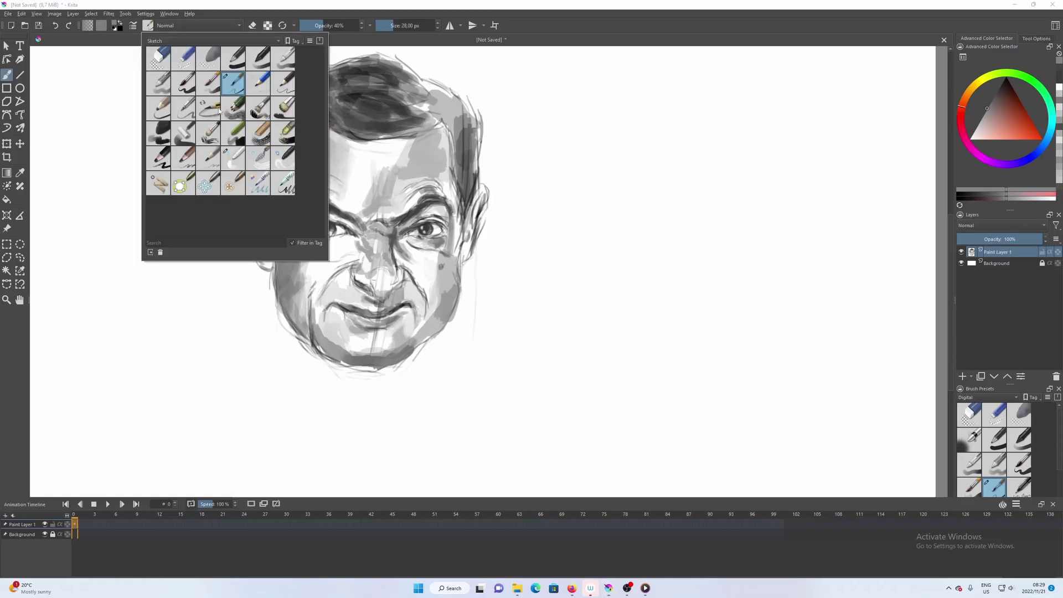
click(241, 162)
key(bracketright)
key(bracketright)
key(bracketright)
key(bracketright)
key(bracketright)
key(bracketright)
key(bracketright)
key(bracketright)
key(bracketright)
key(bracketright)
key(bracketright)
key(bracketright)
key(bracketright)
key(bracketright)
key(i)
key(i)
key(bracketleft)
key(bracketleft)
key(bracketleft)
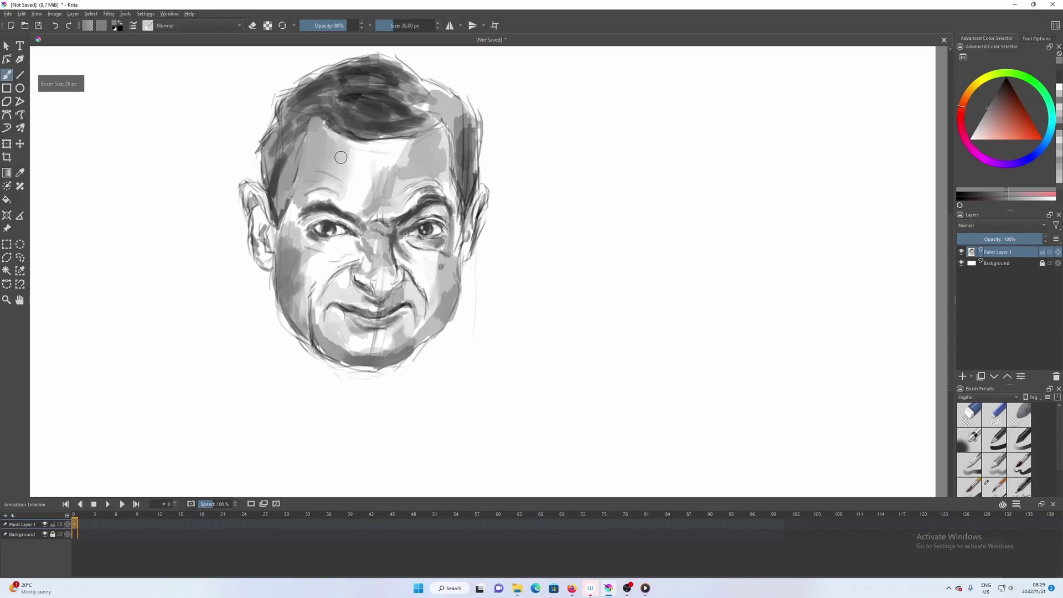
- Blend the grey shading on the left and centre of the forehead with the 28 px blender
key(bracketright)
key(bracketright)
key(bracketleft)
key(bracketleft)
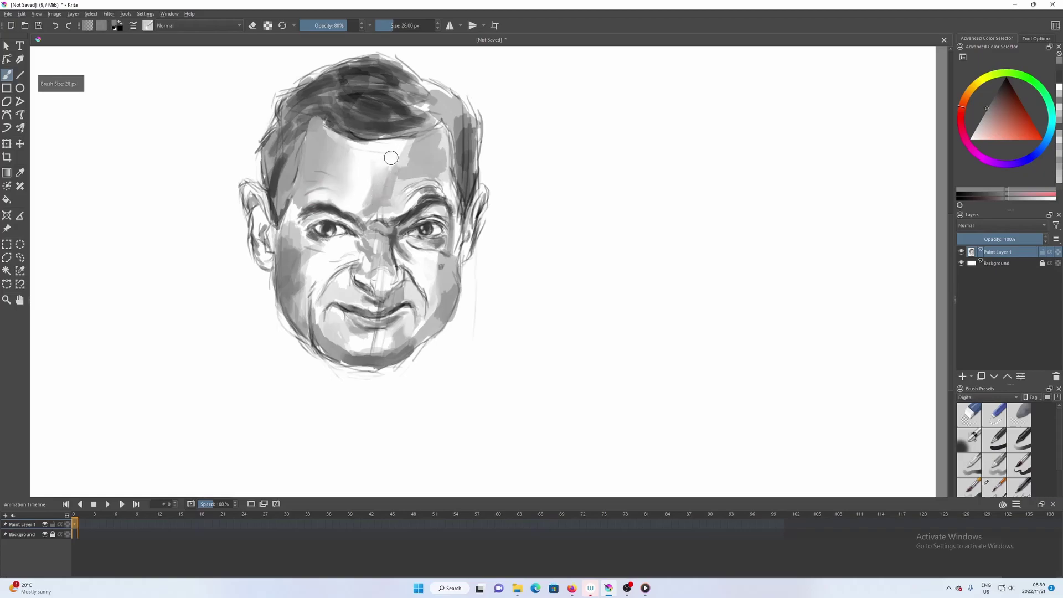
- Soften the shading edges above the nose and right eyebrow with the blender at 20 px and 38 px
key(bracketleft)
key(bracketleft)
key(bracketleft)
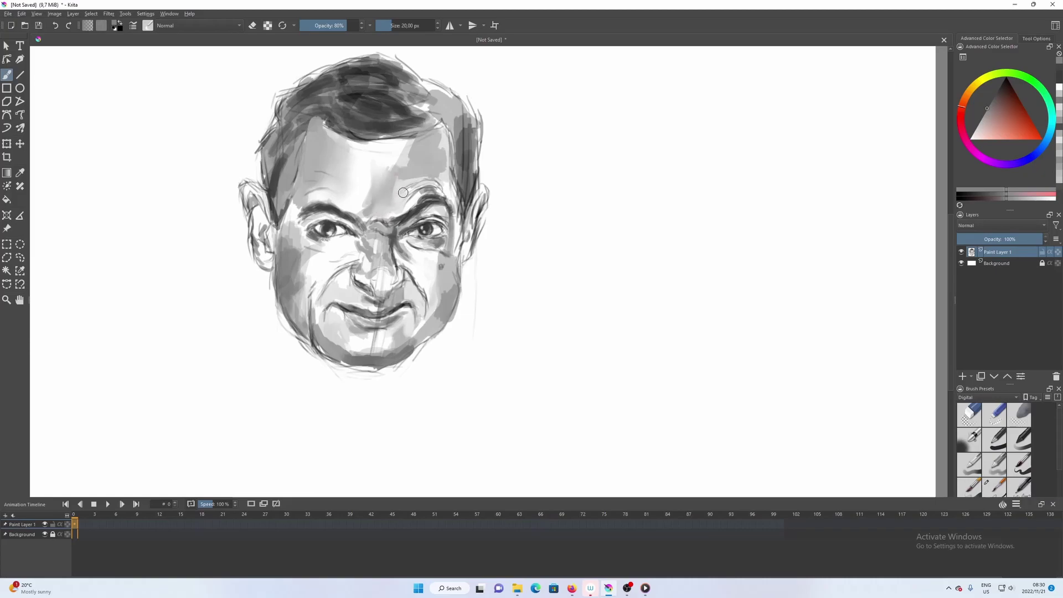
key(bracketright)
key(bracketright)
key(bracketright)
key(bracketright)
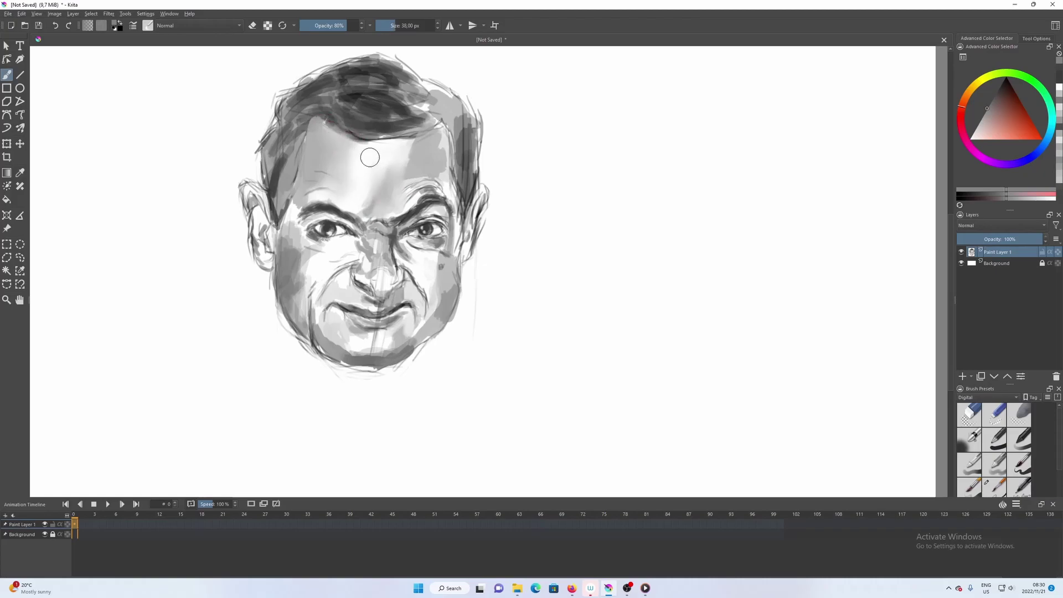
- Smooth the dark strokes in the hair on top of the head with a 47 px blender
drag(358, 135, 323, 109)
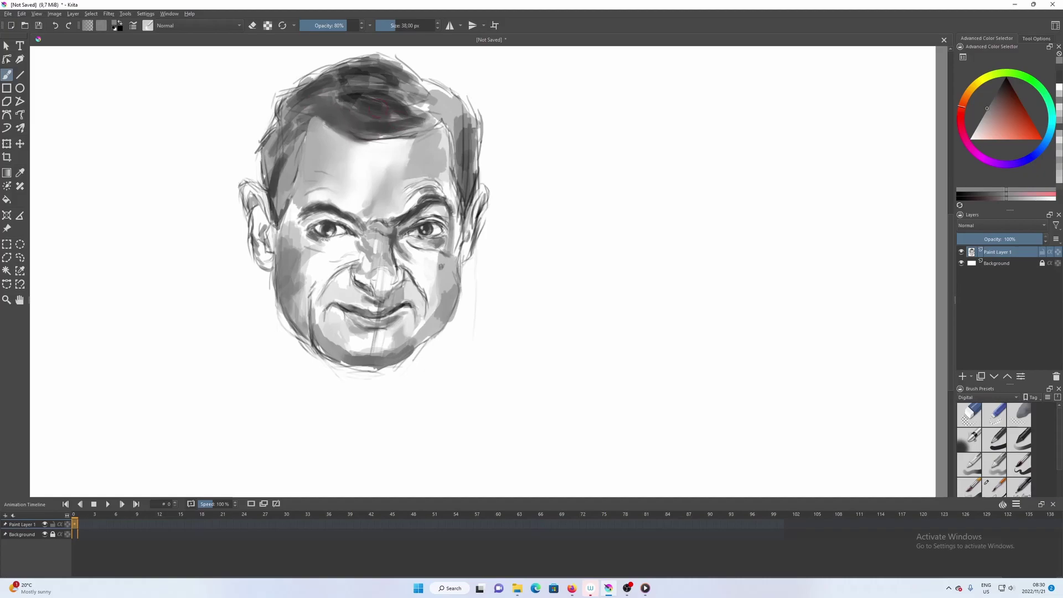
key(bracketright)
key(bracketright)
key(bracketright)
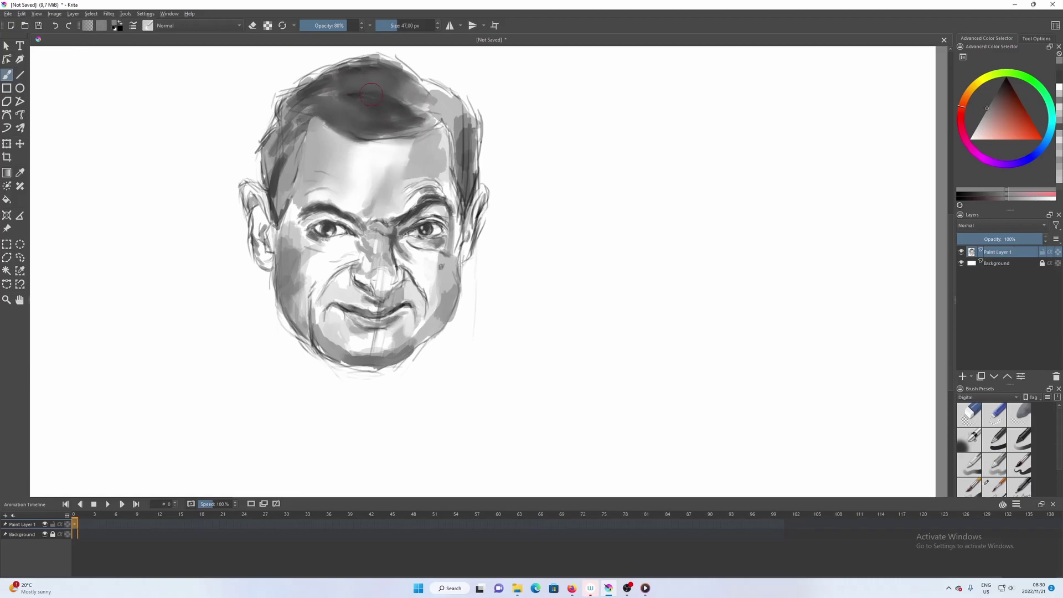
- Blend the dark hair on the right side of the head with the blender at 41 px and 16 px
key(bracketleft)
key(bracketleft)
key(bracketleft)
key(bracketleft)
key(bracketleft)
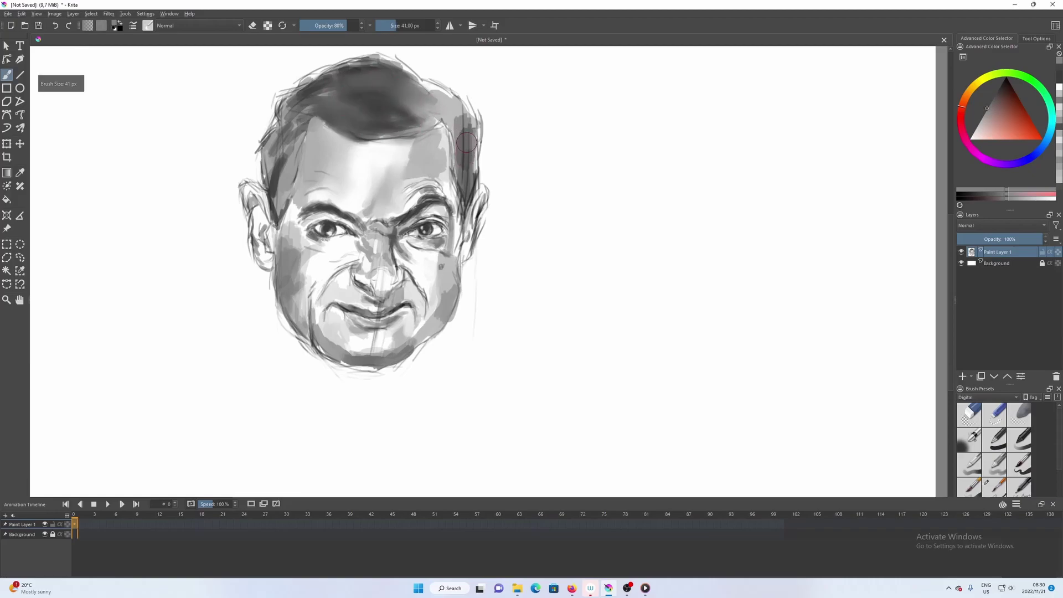
key(bracketleft)
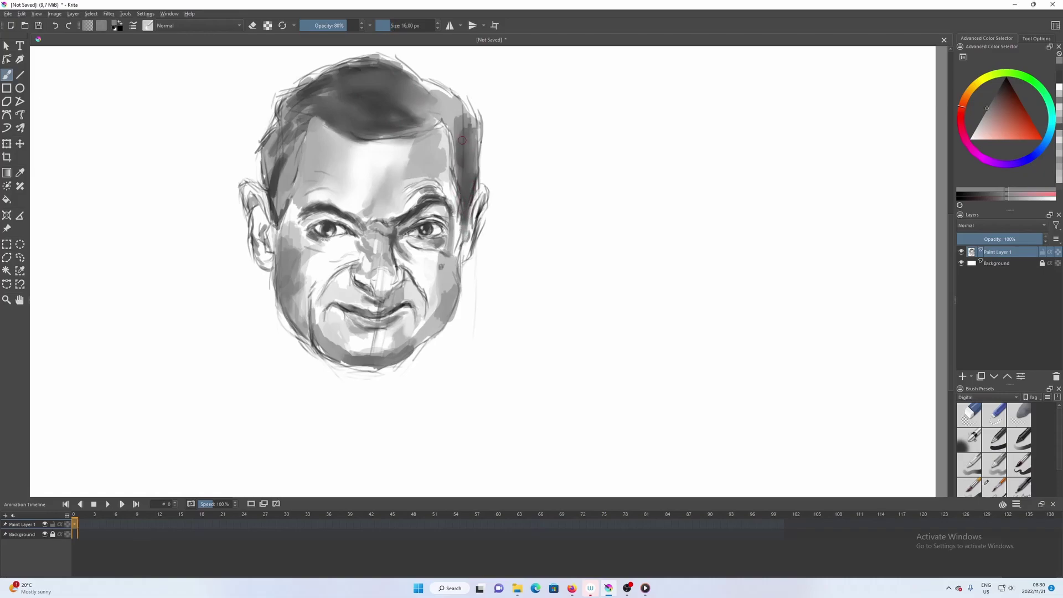
key(bracketright)
- Smooth the grey shading on the right forehead starting at 26 px, and raise the blender's opacity to 90%
key(bracketright)
key(bracketleft)
key(bracketleft)
key(bracketright)
key(bracketright)
key(bracketright)
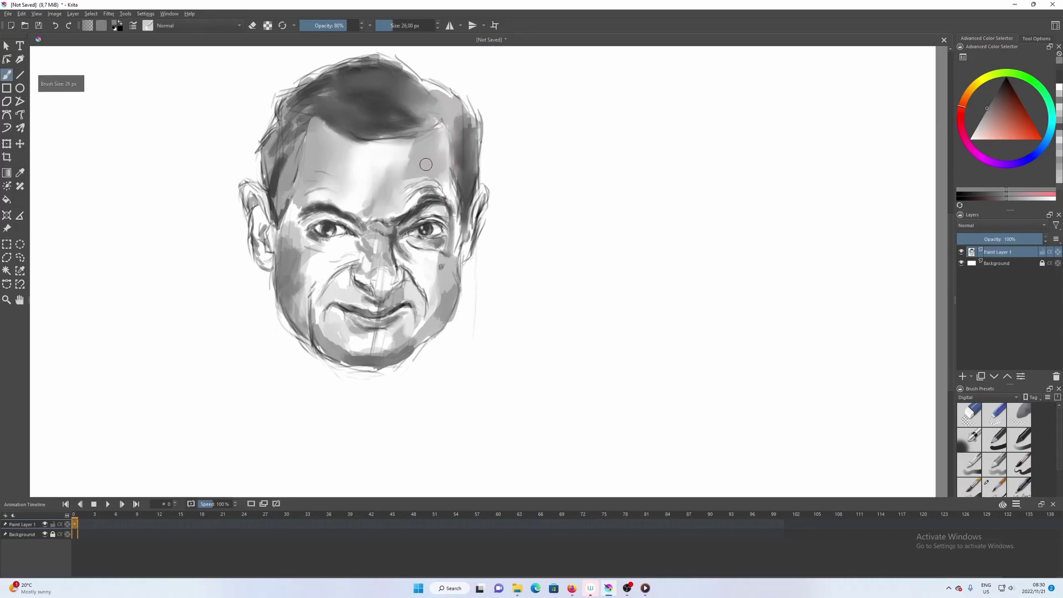
key(bracketright)
key(bracketright)
key(bracketleft)
key(bracketleft)
key(bracketleft)
key(bracketleft)
key(bracketleft)
key(bracketleft)
key(bracketleft)
key(bracketleft)
key(bracketleft)
key(o)
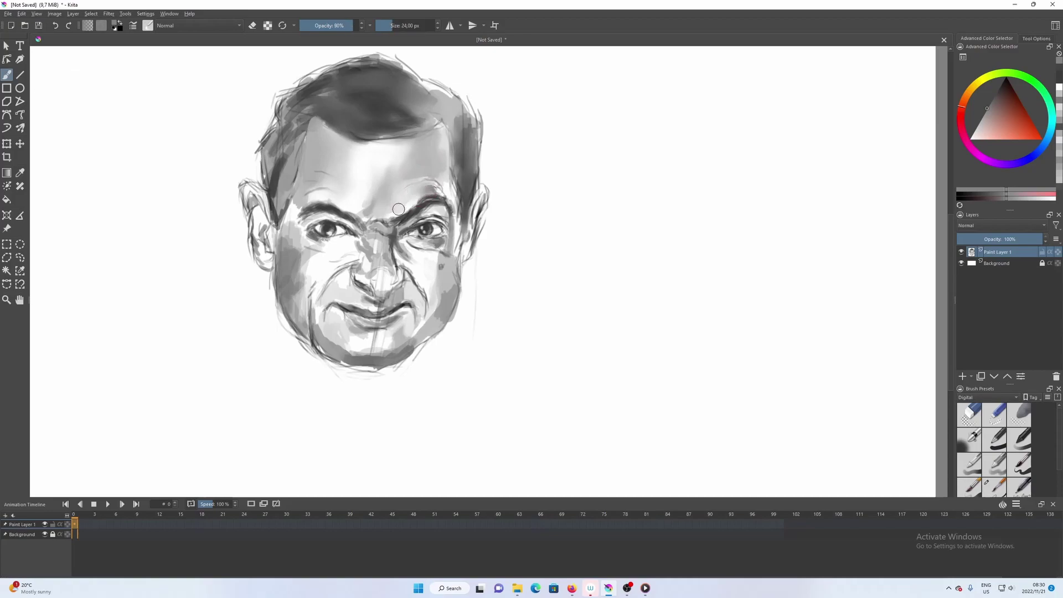
- Blend the inner right eyebrow and the shadow above the right eye with the blender at 15 px and 13 px
key(bracketright)
key(bracketleft)
key(bracketleft)
key(bracketleft)
key(bracketleft)
key(bracketleft)
key(bracketleft)
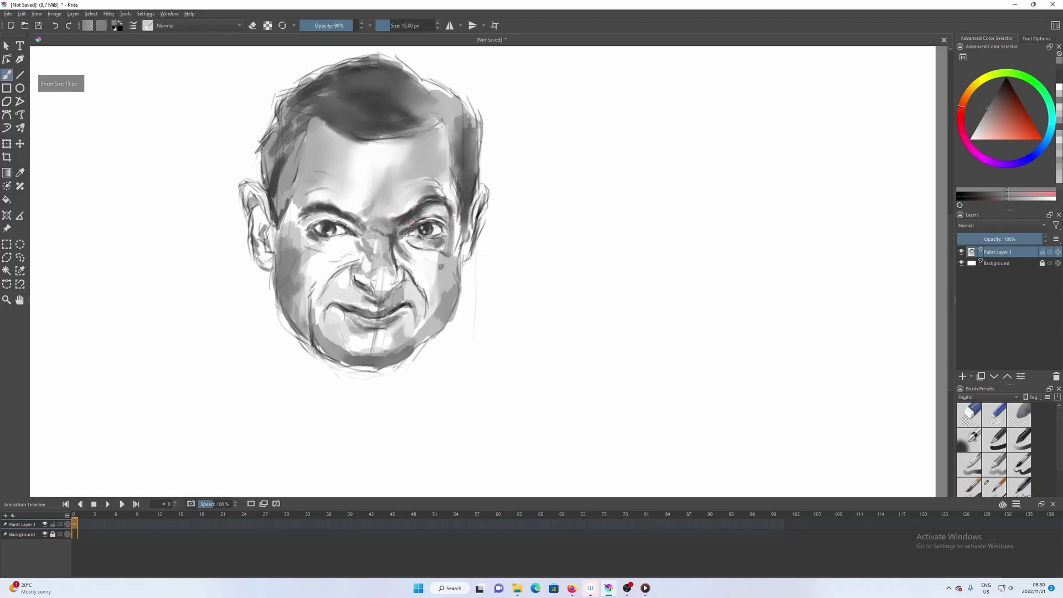
key(bracketleft)
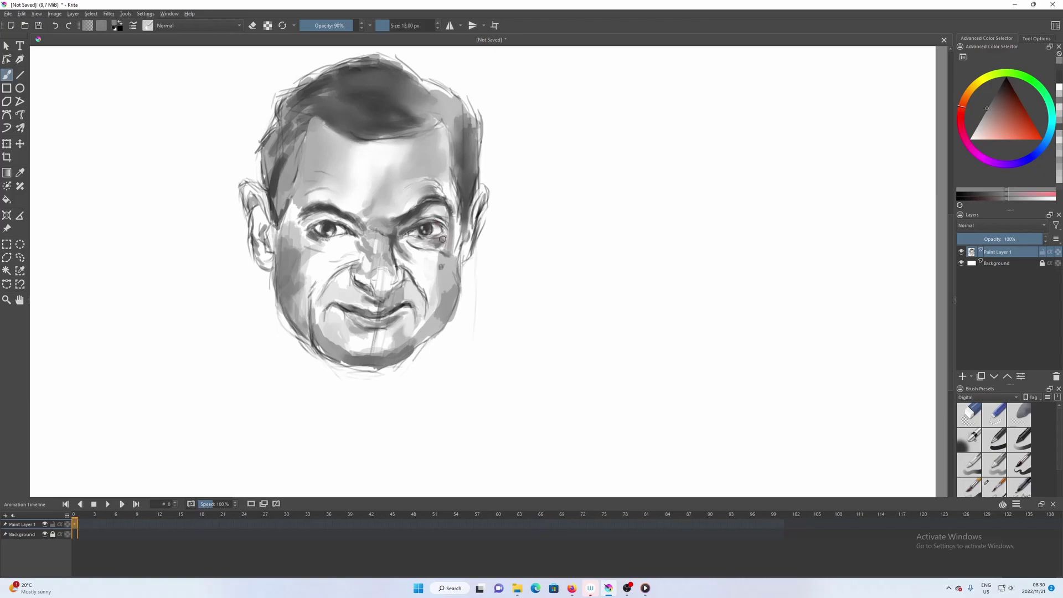
- Raise the blender's opacity to 100% and smooth the shading on the nose bridge at 20 px and 16 px
key(bracketright)
key(bracketright)
key(bracketright)
key(bracketright)
key(bracketright)
key(bracketright)
key(bracketleft)
key(bracketleft)
key(bracketleft)
key(bracketleft)
key(i)
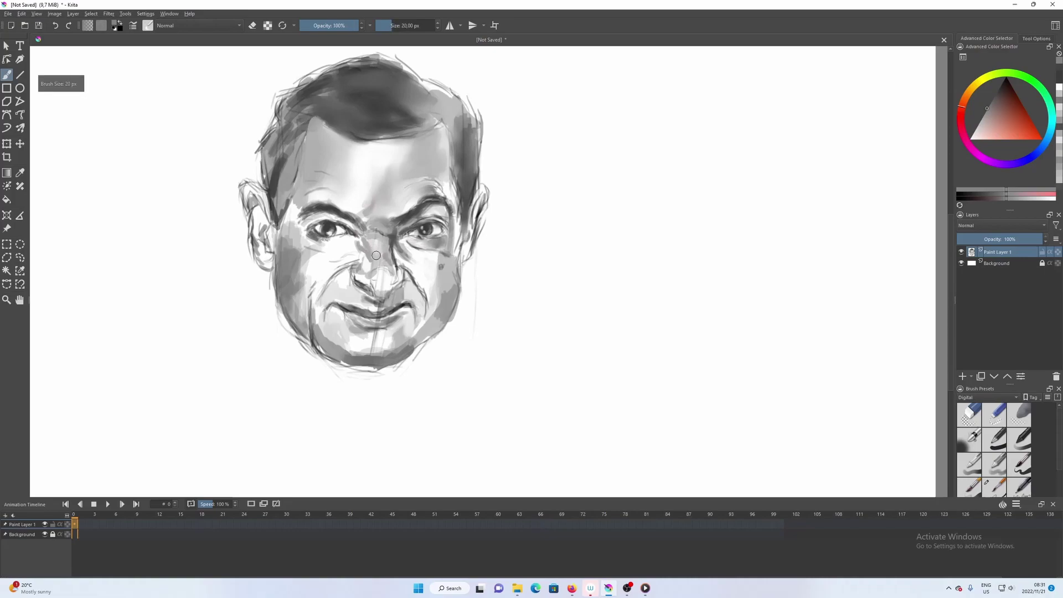
key(bracketleft)
key(bracketleft)
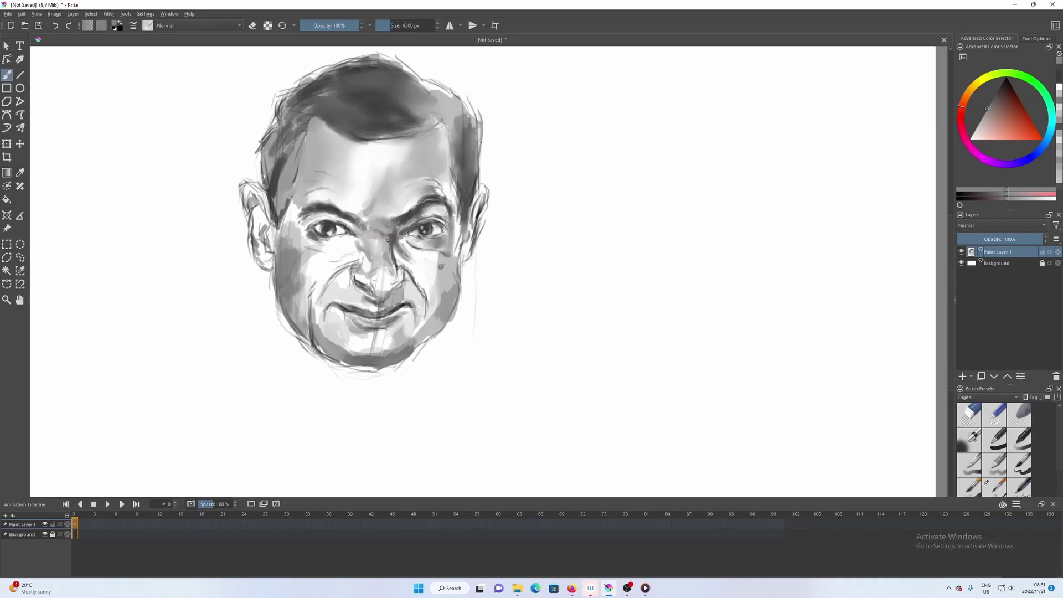
- Blend the dark shadow down the right side of the nose toward the nose tip with the blender
key(bracketright)
key(bracketright)
key(bracketright)
key(bracketleft)
- Soften the shading around the nostrils and below the nose with an 11 px blender
key(bracketleft)
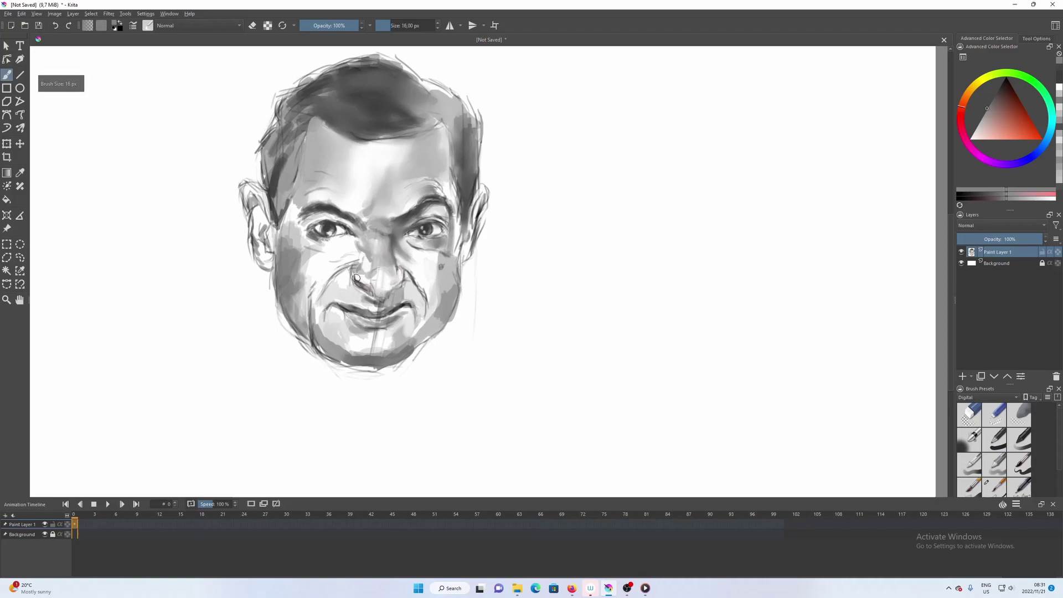
key(bracketright)
key(bracketleft)
key(bracketleft)
key(bracketleft)
key(bracketleft)
key(bracketleft)
key(bracketleft)
key(bracketleft)
key(bracketleft)
key(bracketleft)
key(bracketleft)
key(bracketleft)
key(bracketright)
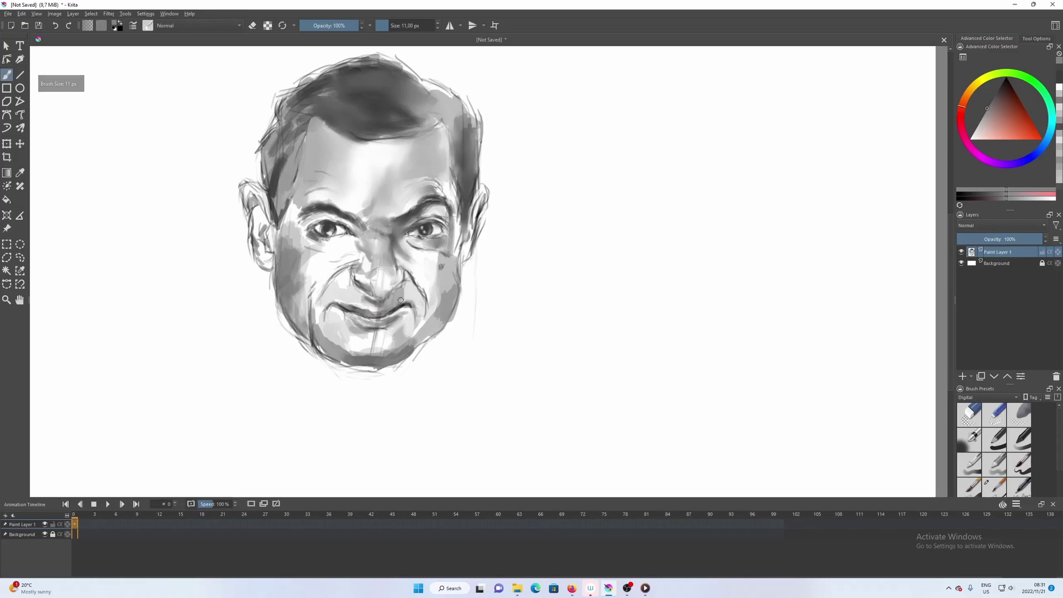
- Blend the grey shading on the upper lip between nose and mouth with a small blender
key(bracketright)
key(bracketright)
key(bracketright)
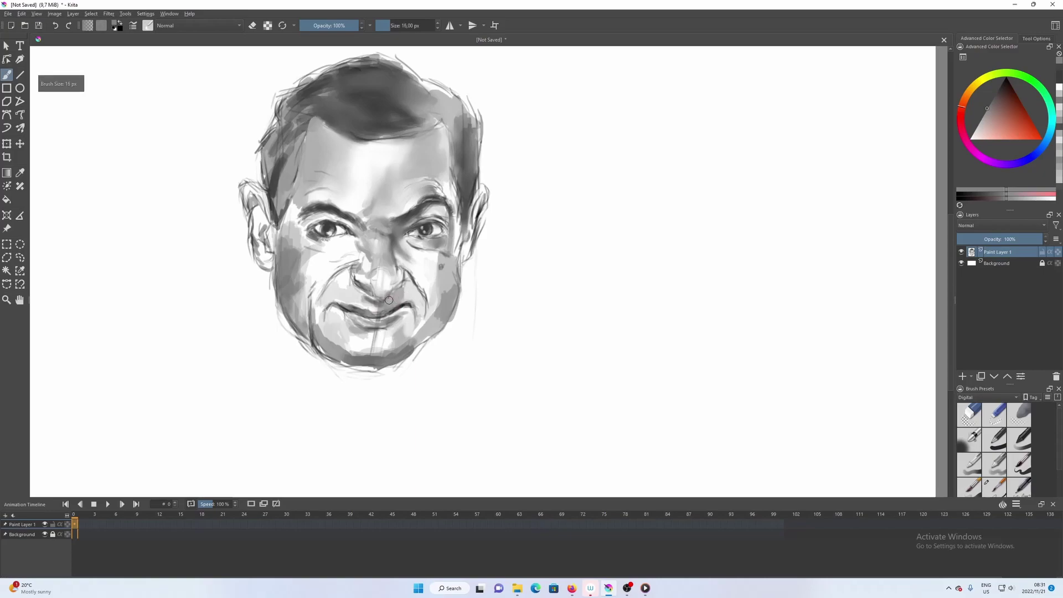
key(bracketleft)
key(bracketleft)
key(bracketleft)
key(bracketright)
key(bracketright)
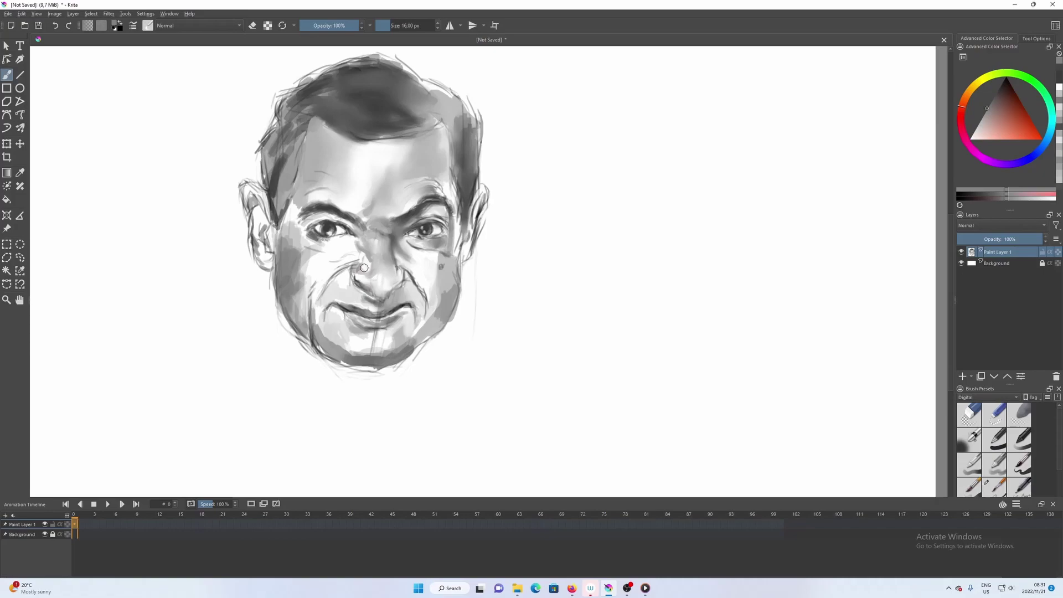
- Smooth the shading along the left side of the nose with a small blender, ending at 11 px
key(bracketright)
key(bracketright)
key(bracketleft)
key(bracketleft)
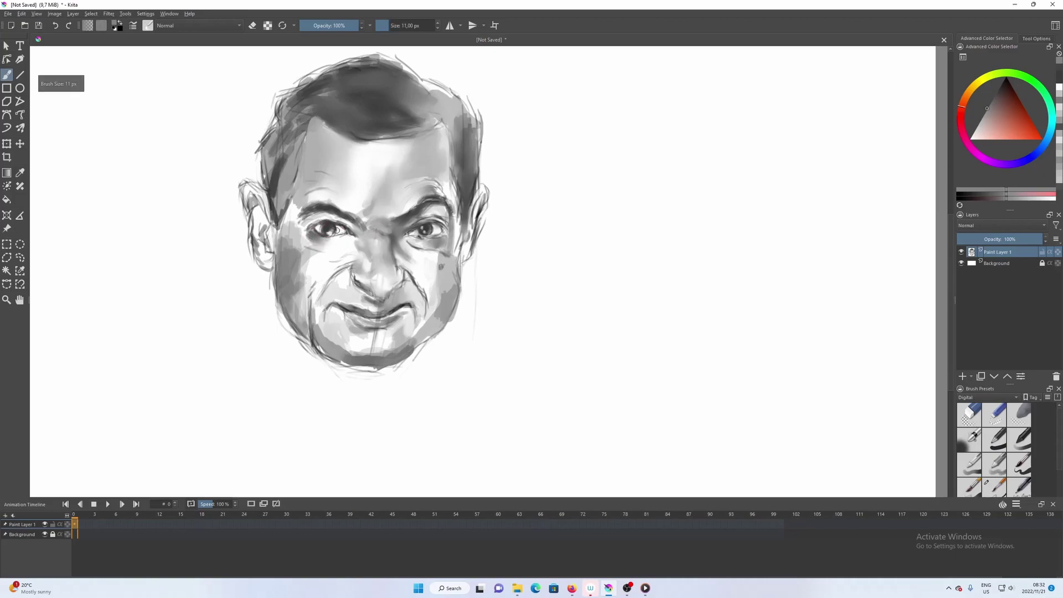
- Blend the shading at the left temple above the eyebrow with a 22 px blender
key(bracketleft)
key(bracketright)
key(bracketleft)
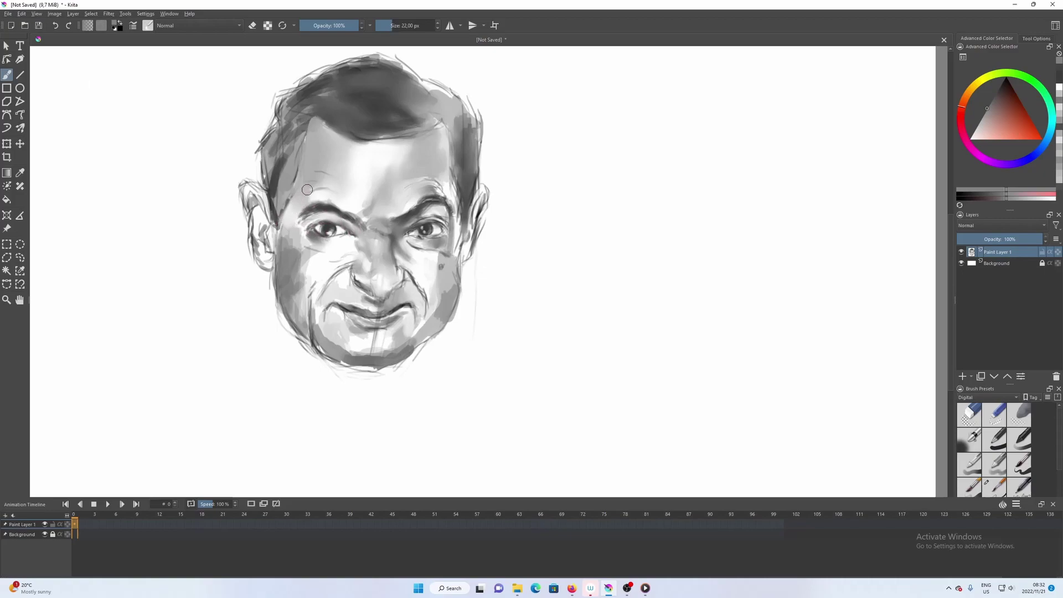
key(bracketright)
key(bracketright)
key(bracketright)
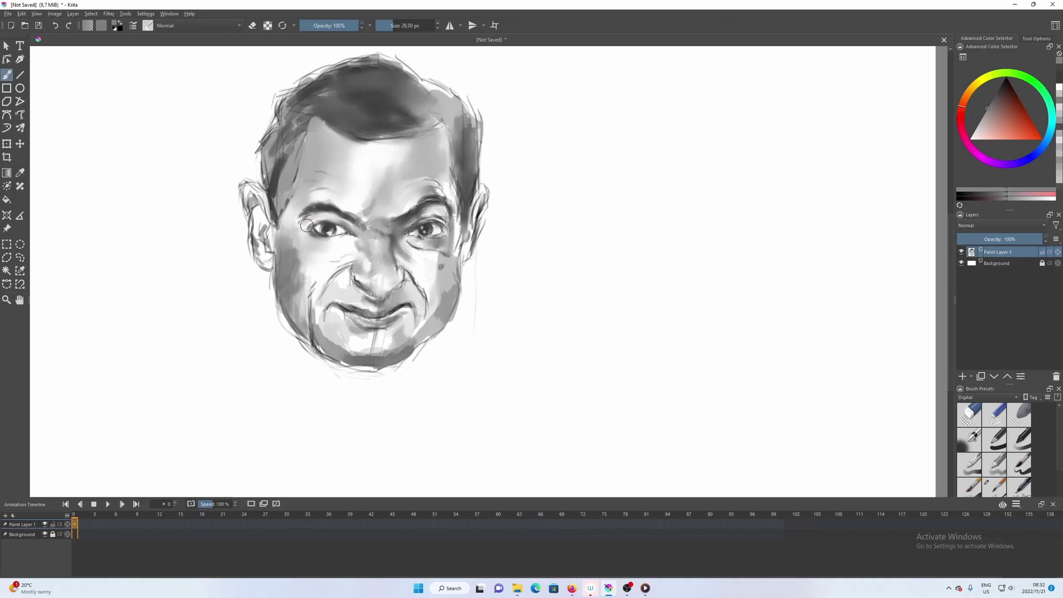
- Blend the shading from the left eye's outer corner down the upper cheek, enlarging the blender to 51 px
key(bracketleft)
key(bracketright)
key(bracketright)
key(bracketright)
key(bracketright)
key(bracketright)
key(bracketright)
key(bracketright)
key(bracketright)
key(bracketright)
mouse_move(295, 262)
mouse_down()
mouse_move(291, 237)
mouse_move(298, 271)
mouse_up()
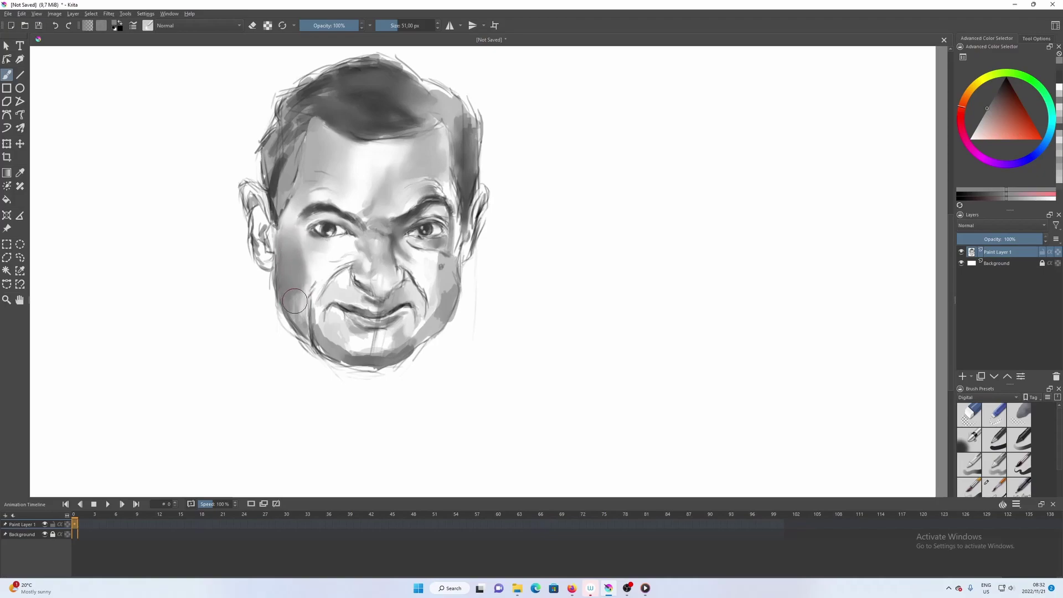
- Smooth the dark shading across the left cheek with a 44 px blender
key(bracketleft)
key(bracketleft)
key(bracketleft)
key(bracketleft)
key(bracketright)
key(bracketright)
key(bracketright)
key(bracketright)
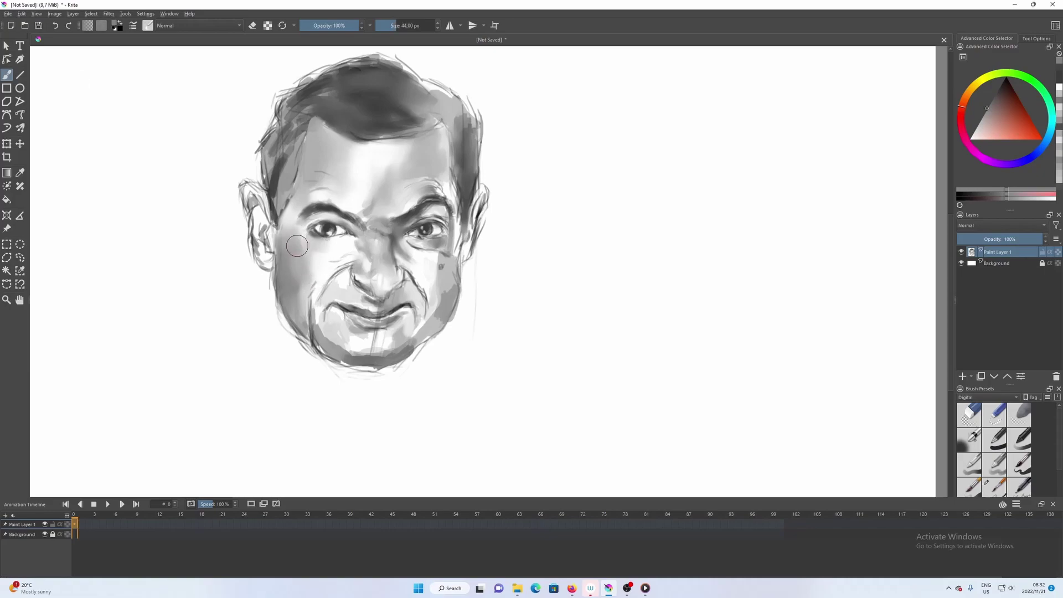
- Blend the lower left cheek and jawline shading with a 32 px blender
key(bracketleft)
key(bracketleft)
key(bracketleft)
key(bracketleft)
key(bracketright)
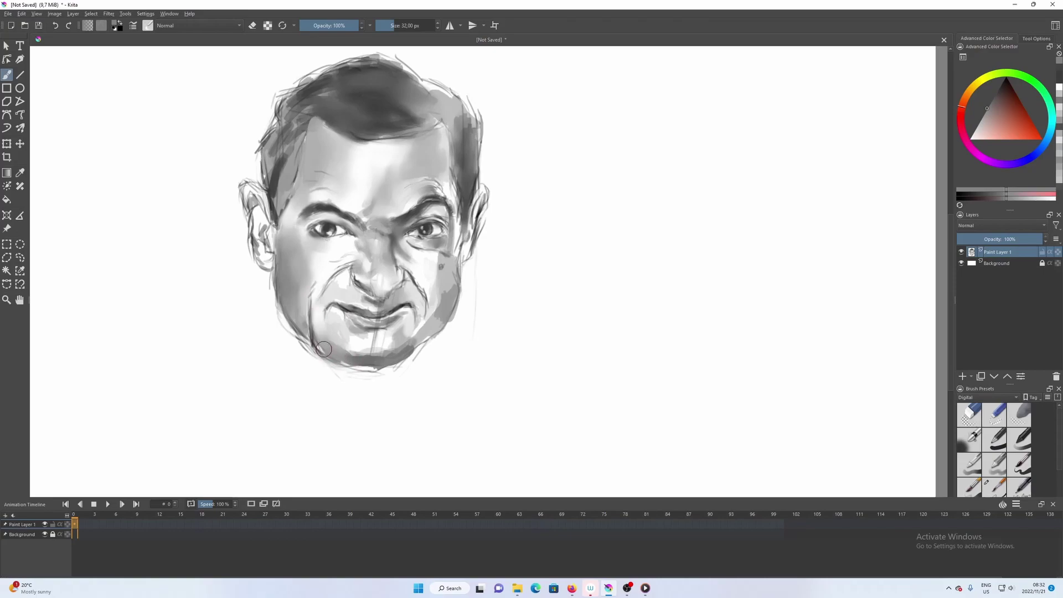
- Soften the grey shading on the left side and lower edge of the chin with the blender at 30 px and 20 px
key(bracketleft)
key(bracketright)
key(bracketright)
key(bracketright)
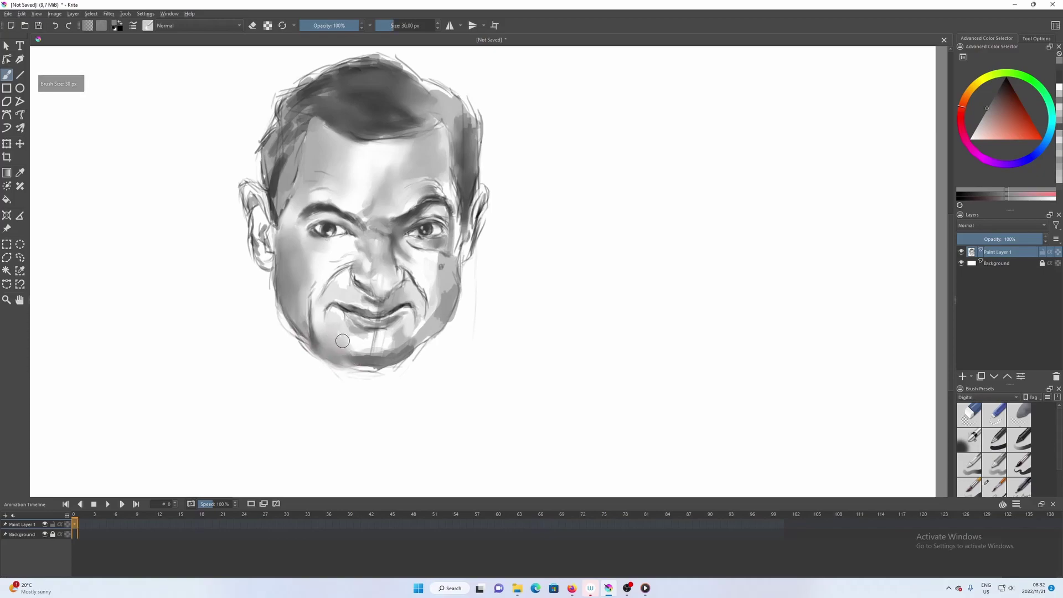
key(bracketright)
key(bracketleft)
key(bracketleft)
key(bracketleft)
key(bracketleft)
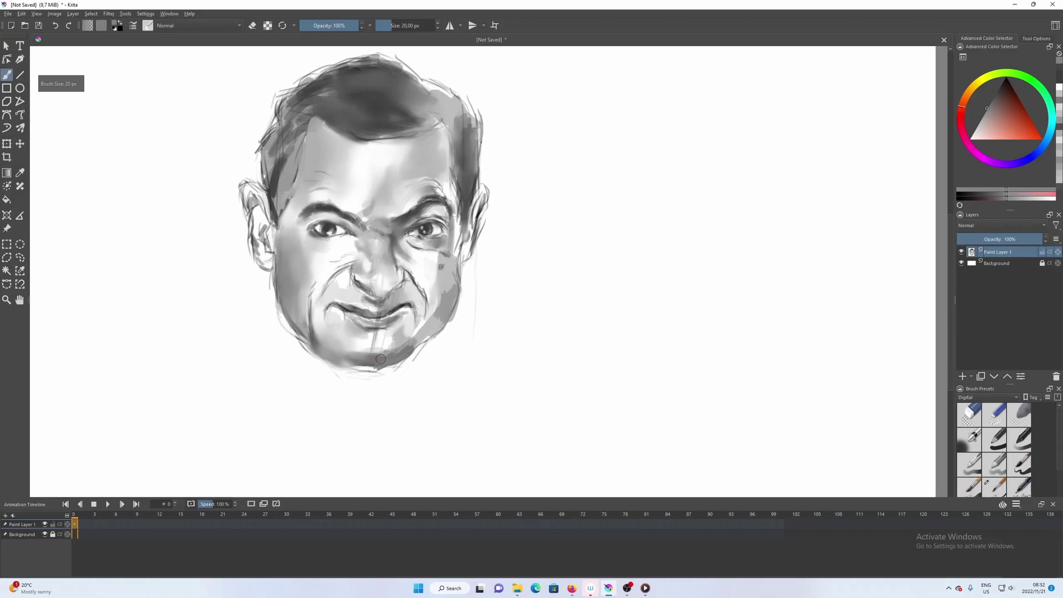
- Smooth the strokes in the middle of the chin below the mouth with a 35 px blender
key(bracketright)
key(bracketright)
key(bracketright)
key(bracketright)
key(bracketright)
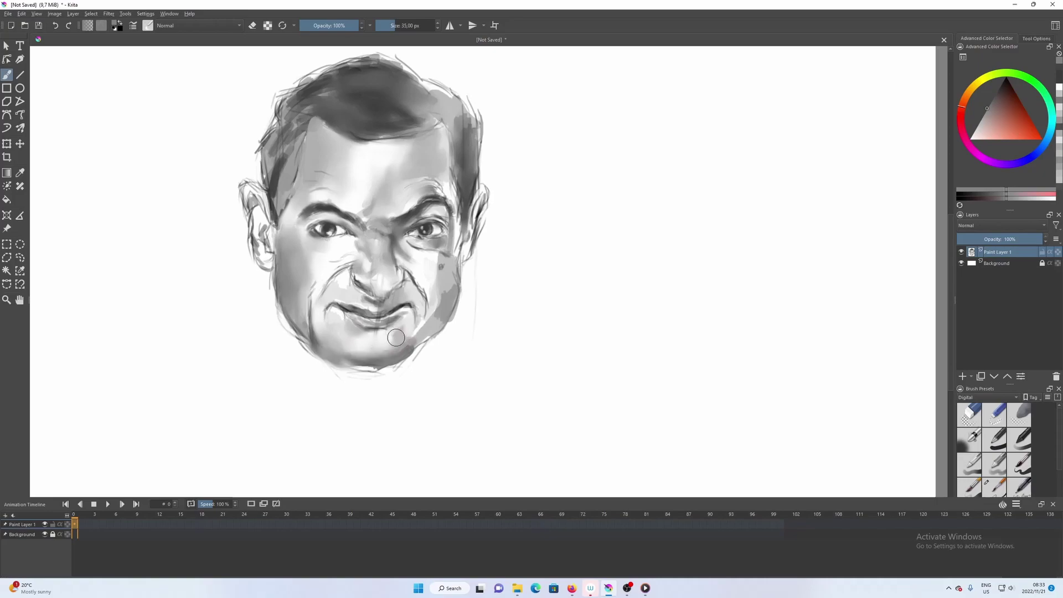
- Blend the right jaw from the chin up to the cheek with a 24 px blender
key(bracketleft)
key(bracketleft)
key(bracketleft)
drag(429, 324, 436, 302)
mouse_move(407, 355)
mouse_down()
mouse_move(444, 331)
mouse_move(396, 367)
mouse_up()
mouse_move(396, 367)
mouse_down()
mouse_move(460, 316)
mouse_move(465, 285)
mouse_move(454, 310)
mouse_move(432, 271)
mouse_move(449, 278)
mouse_move(454, 259)
mouse_up()
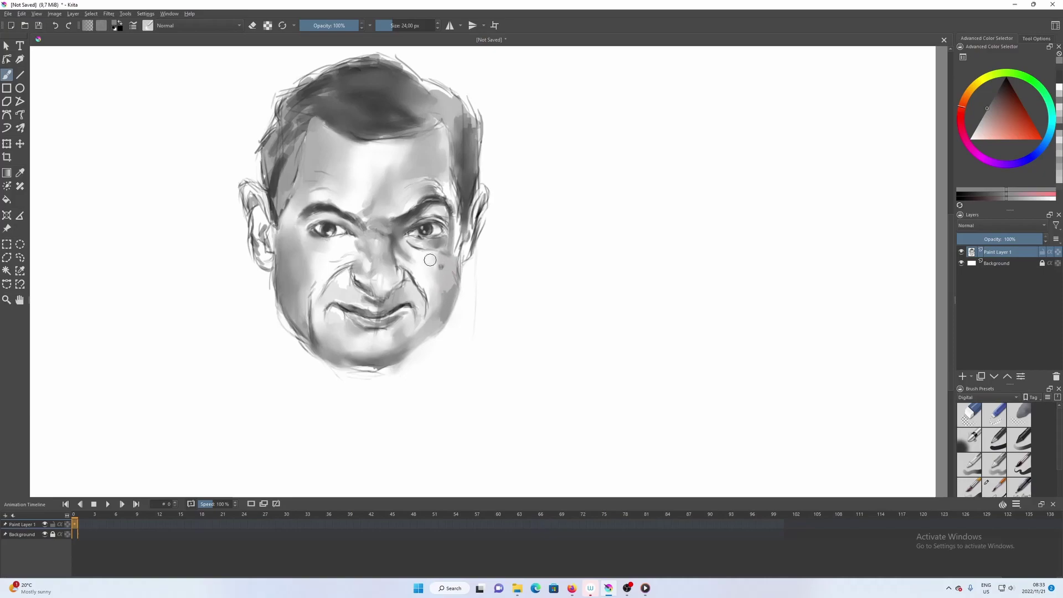
- Soften the forehead shading above the nose with a 44 px blender
key(bracketright)
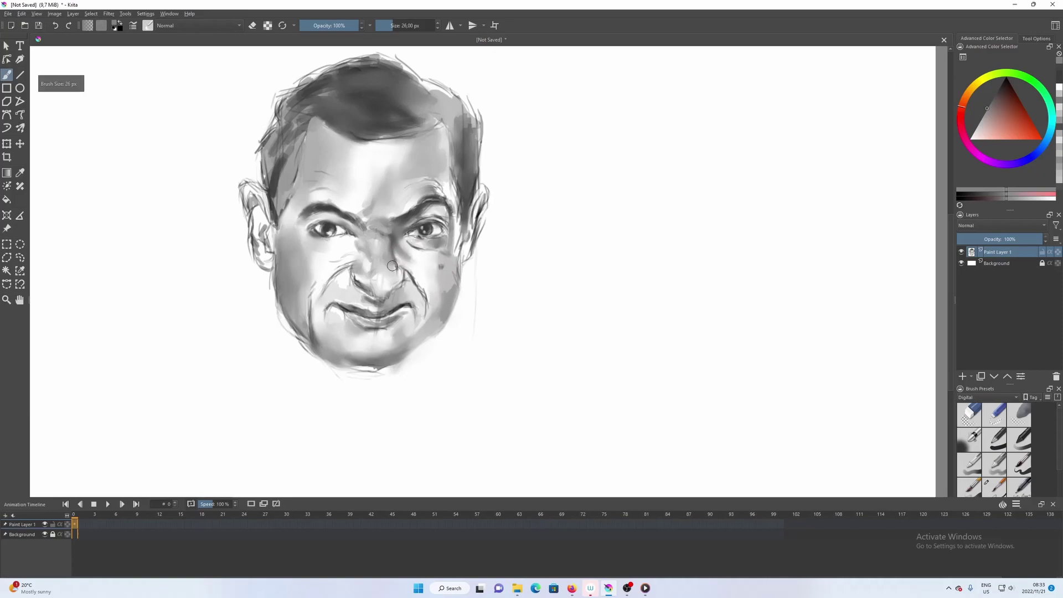
key(bracketright)
key(bracketright)
key(bracketright)
key(bracketright)
key(bracketright)
key(bracketright)
key(bracketright)
key(bracketleft)
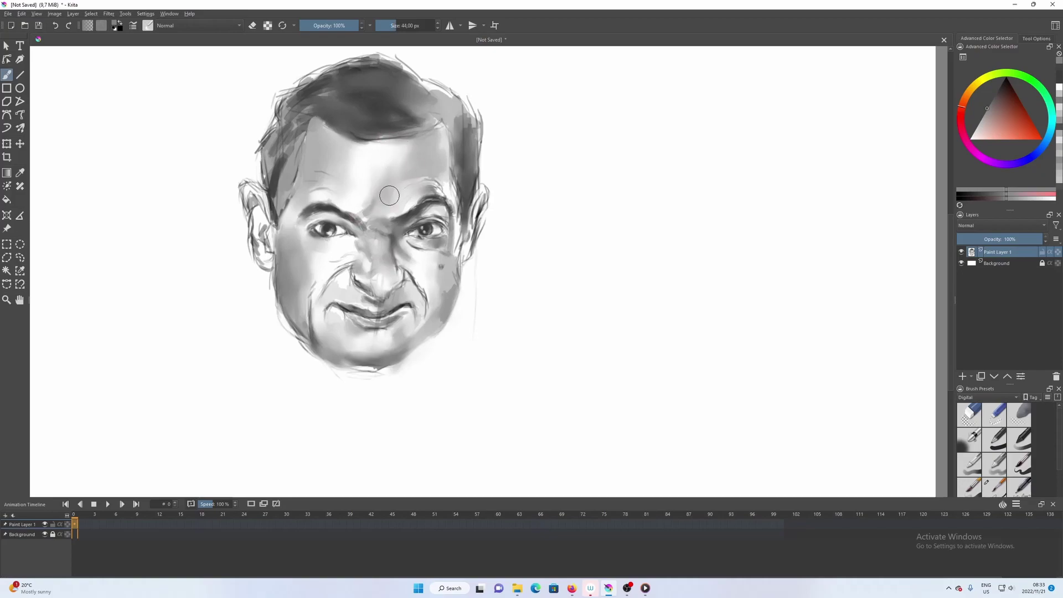
- Blend the shading inside the left ear with the blender at 22 px and 20 px
key(bracketleft)
key(bracketleft)
key(bracketleft)
key(bracketleft)
key(bracketleft)
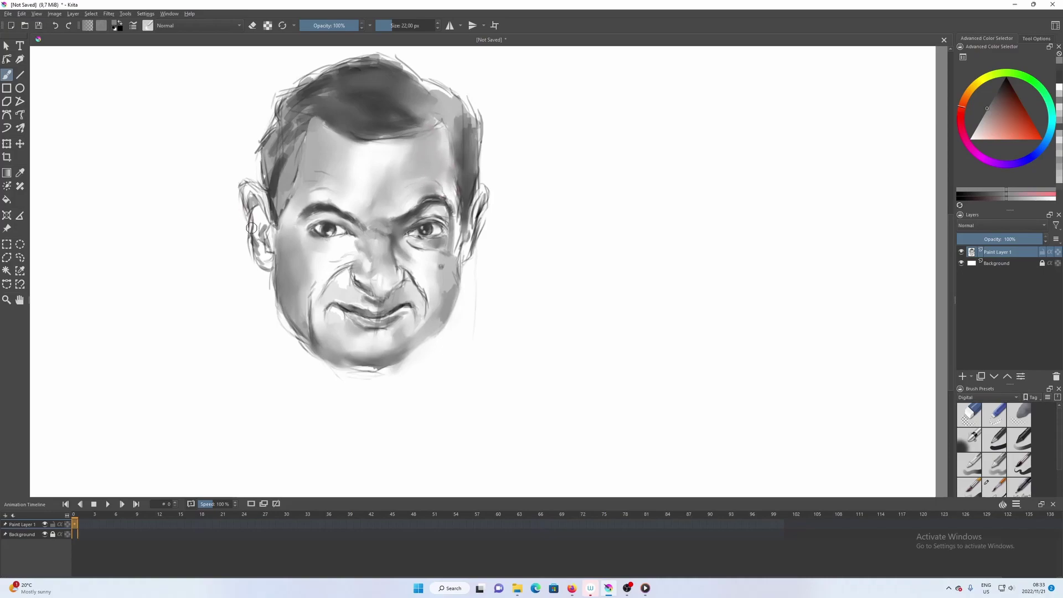
key(bracketleft)
key(bracketleft)
key(bracketright)
key(bracketright)
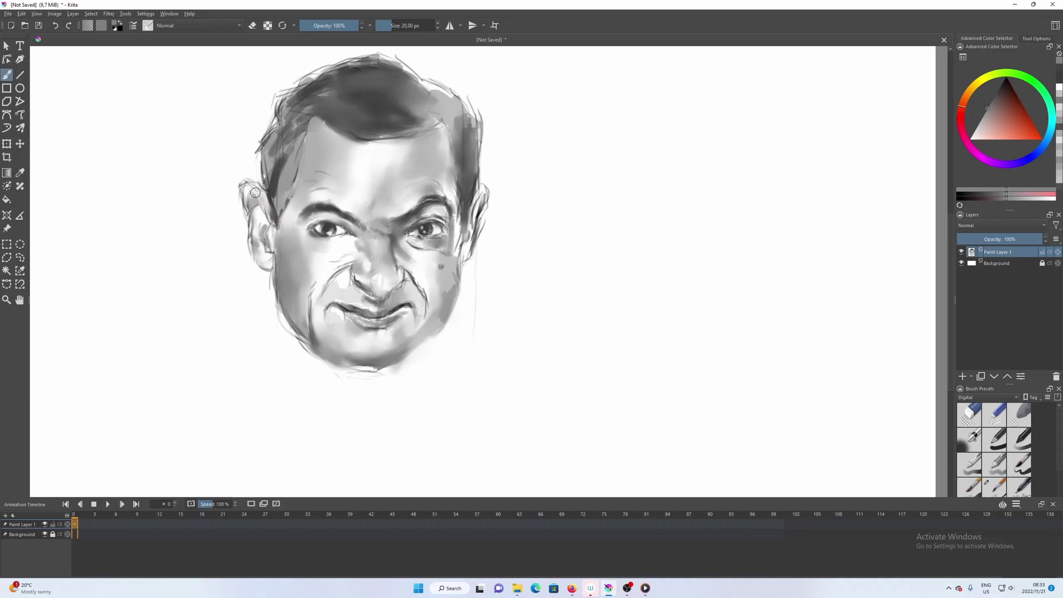
- Blend the hair strokes on the left side and upper right of the head with a 26 px blender
key(bracketright)
key(bracketright)
key(bracketright)
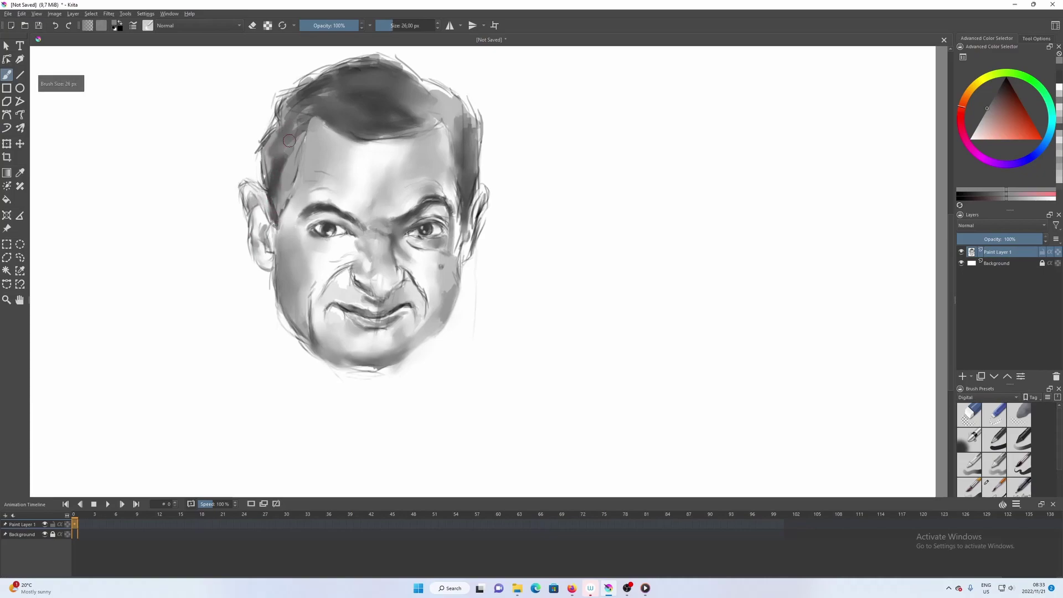
mouse_move(275, 148)
mouse_down()
mouse_move(262, 153)
mouse_move(278, 123)
mouse_up()
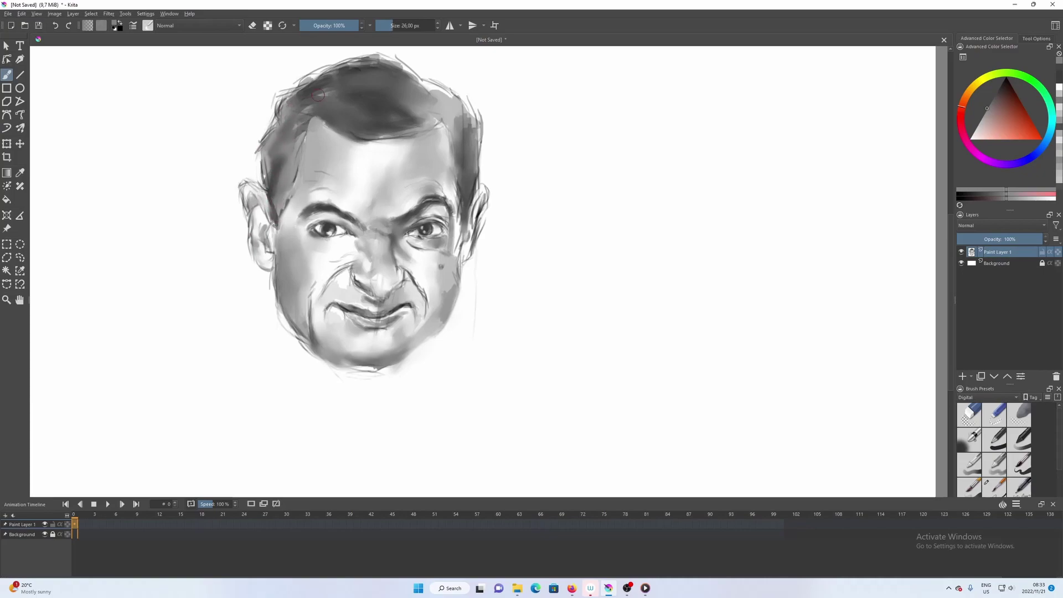
mouse_move(419, 88)
mouse_down()
mouse_move(451, 102)
mouse_move(423, 88)
mouse_move(409, 113)
mouse_move(463, 111)
mouse_move(456, 140)
mouse_move(458, 118)
mouse_move(471, 145)
mouse_move(448, 107)
mouse_move(467, 158)
mouse_up()
- Smooth the dark sideburn shading beside the right ear with a 22 px blender
key(bracketleft)
key(bracketleft)
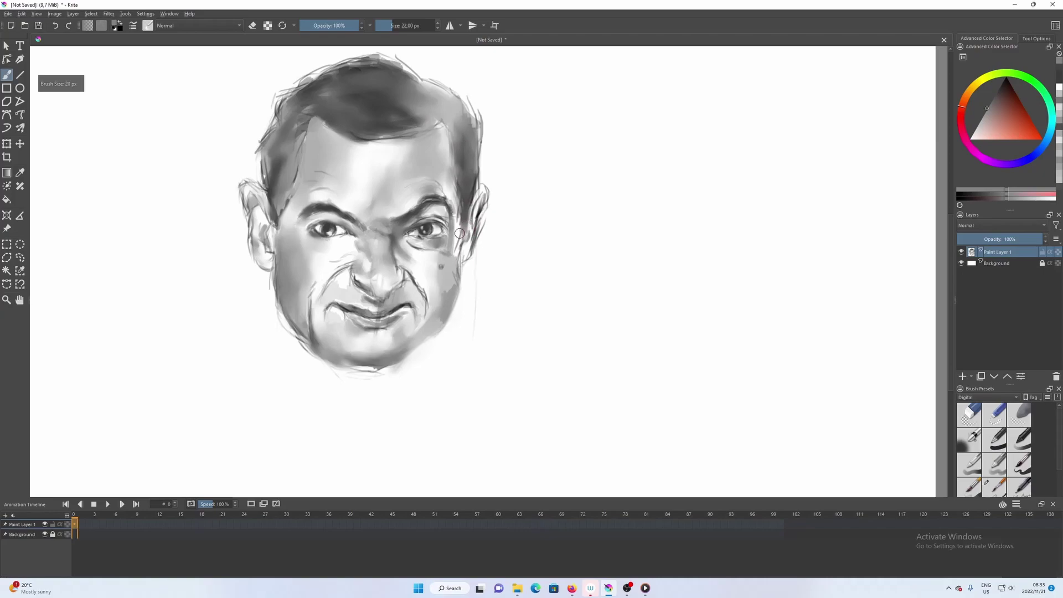
key(bracketright)
mouse_move(469, 214)
mouse_down()
mouse_move(459, 230)
mouse_move(463, 203)
mouse_up()
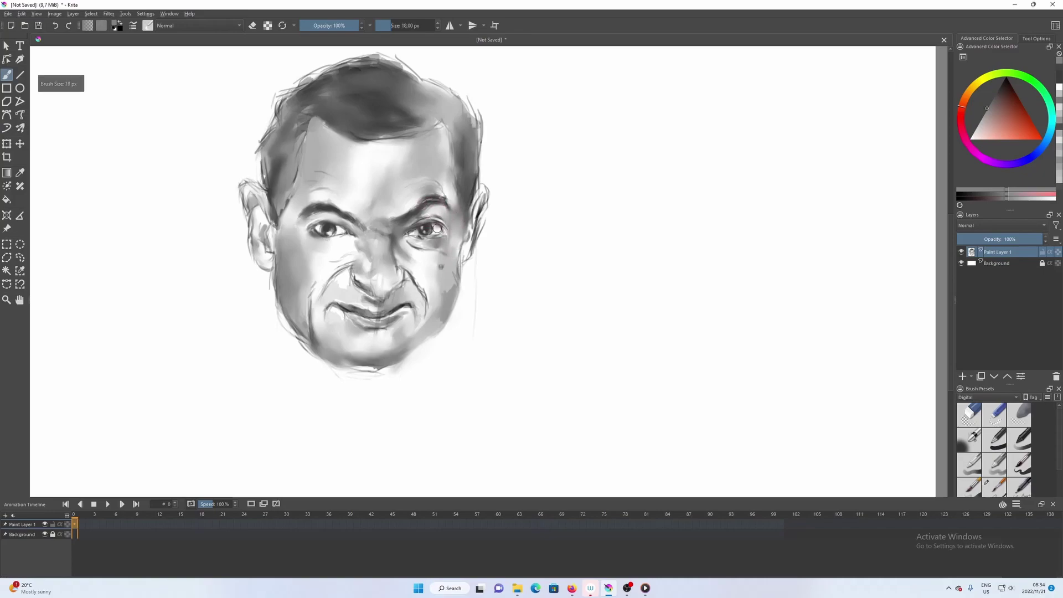
- Soften the right cheek edge with the blender at 22 px and the right ear's inner strokes at 18 px
key(bracketright)
key(bracketright)
key(bracketright)
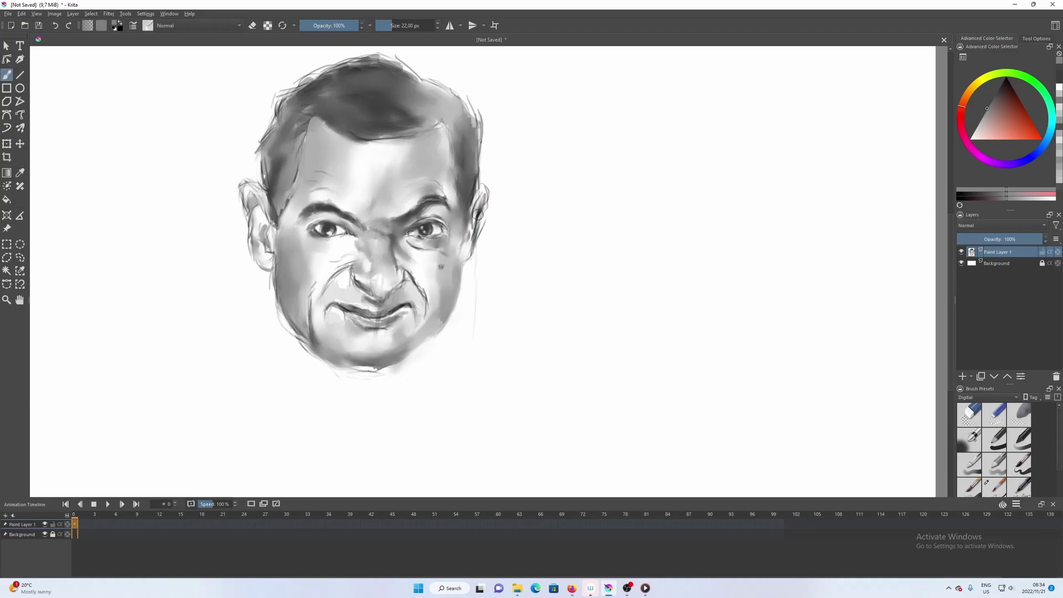
key(bracketleft)
key(bracketleft)
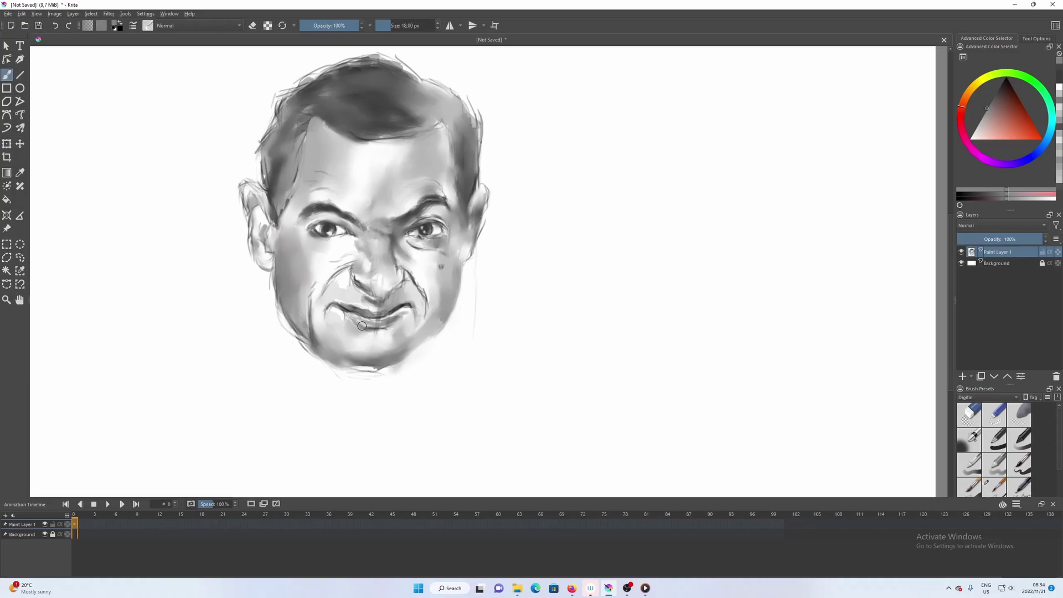
- Blend the strokes around the left mouth corner and below the lower lip, varying the blender between 13 and 24 px
key(bracketright)
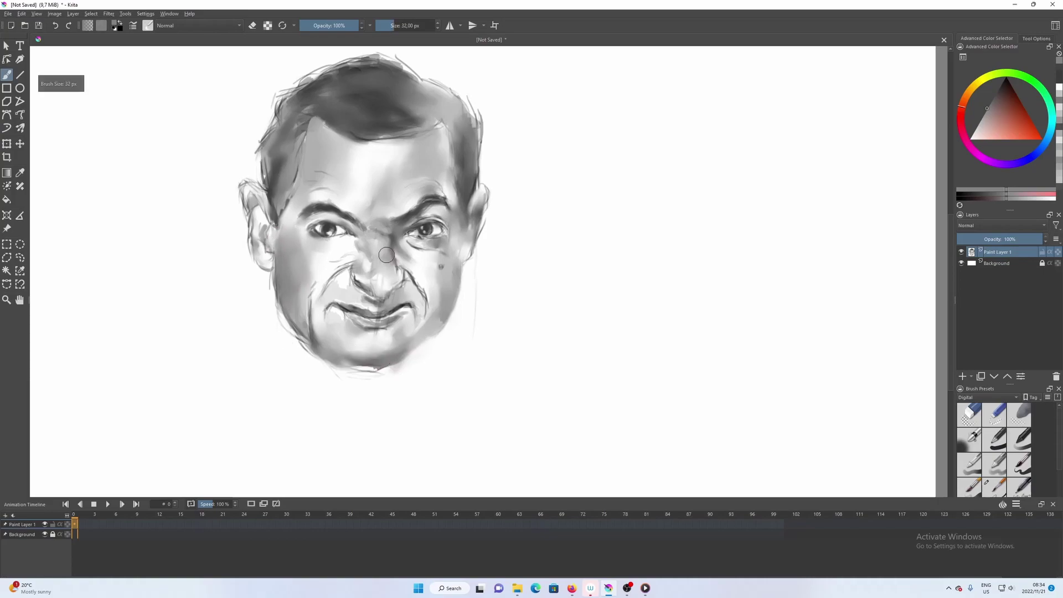
key(bracketleft)
key(bracketleft)
key(bracketleft)
key(bracketleft)
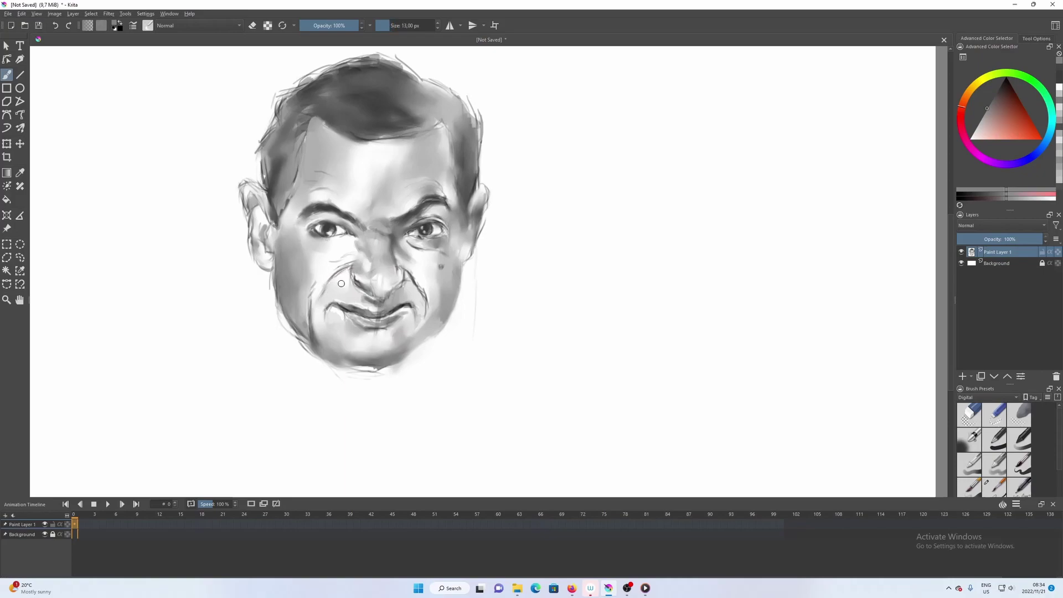
key(bracketright)
key(bracketright)
key(bracketright)
key(bracketright)
key(bracketright)
key(bracketright)
key(bracketright)
key(bracketright)
key(bracketright)
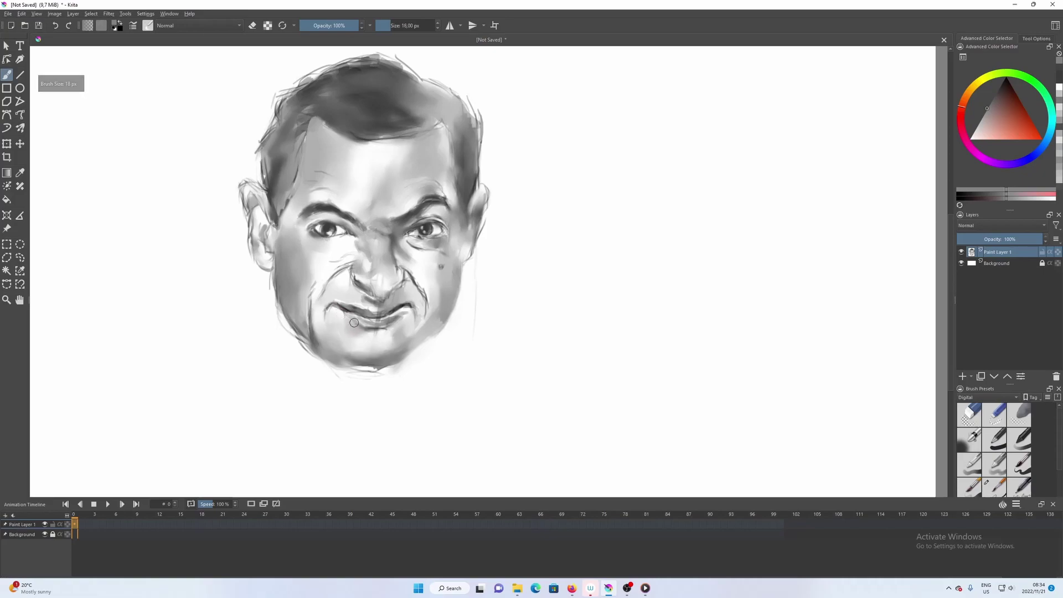
key(bracketright)
key(bracketright)
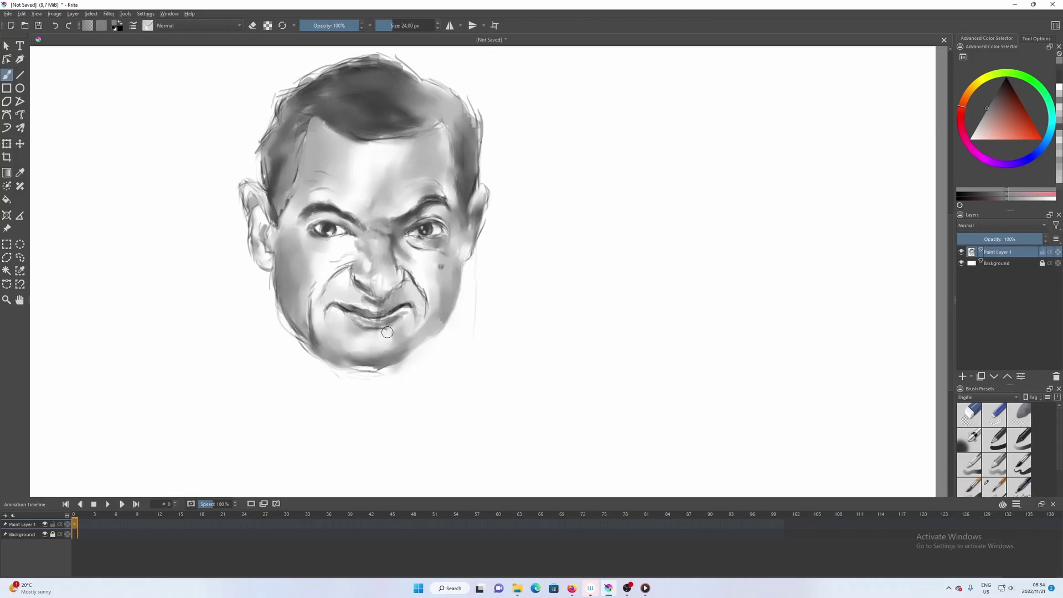
- Blend the left jawline, the chin's lower edge and the left side of the forehead with a 26 px blender
key(bracketright)
key(bracketright)
drag(278, 318, 301, 344)
ctrl+click(313, 321)
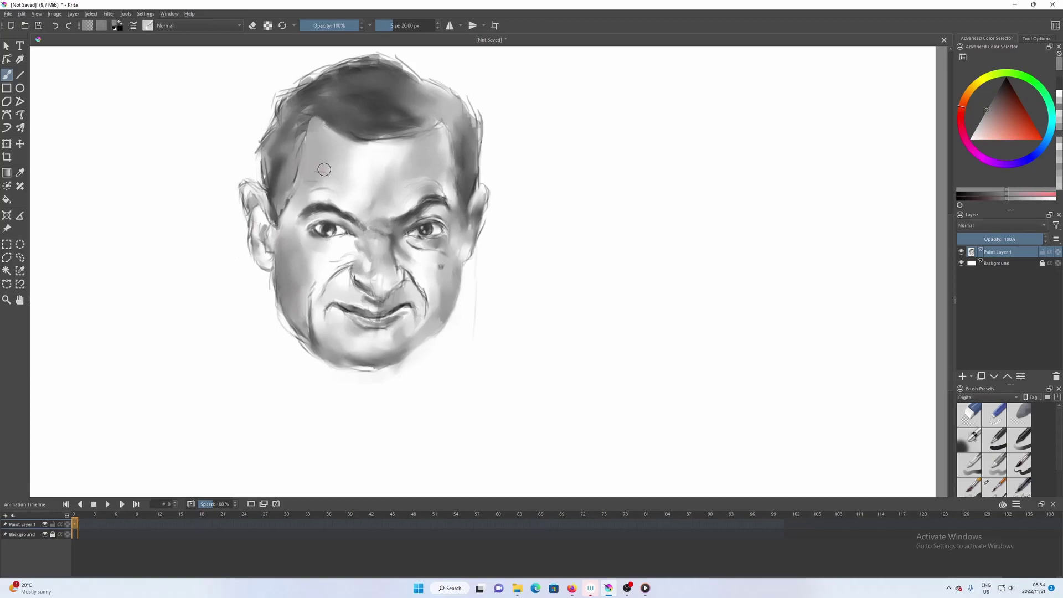
mouse_move(323, 177)
mouse_down()
mouse_move(367, 190)
mouse_move(352, 172)
mouse_up()
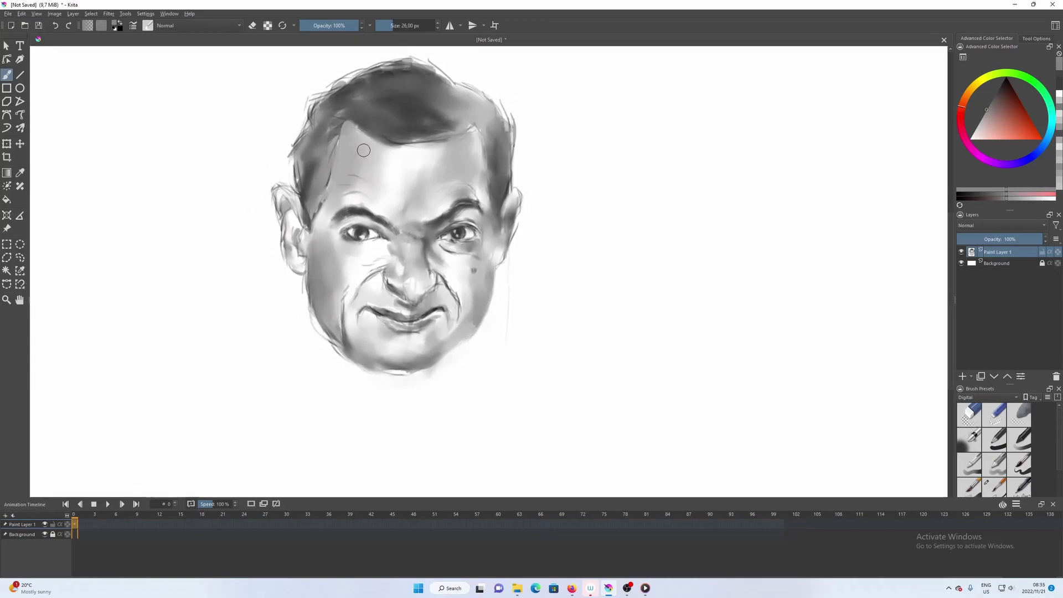